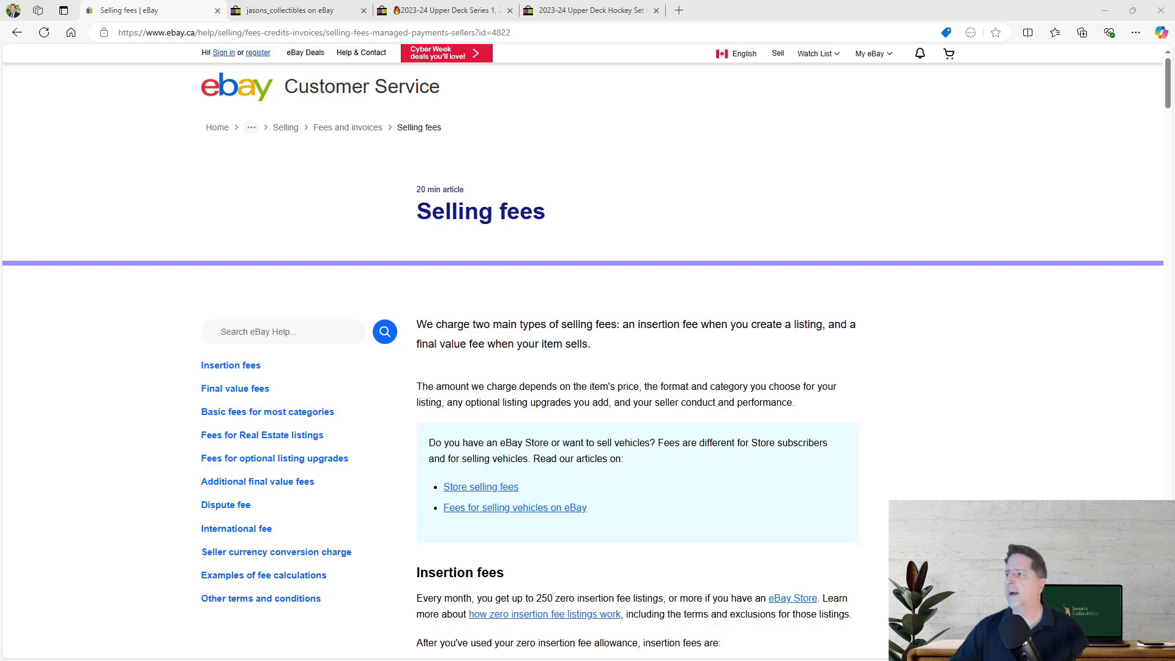
Examine the Selling fees article down to the basic fees table and highlight the insertion fee allowance.
{"action": "scroll", "coordinate": [800, 348], "scroll_direction": "down", "scroll_amount": 5}
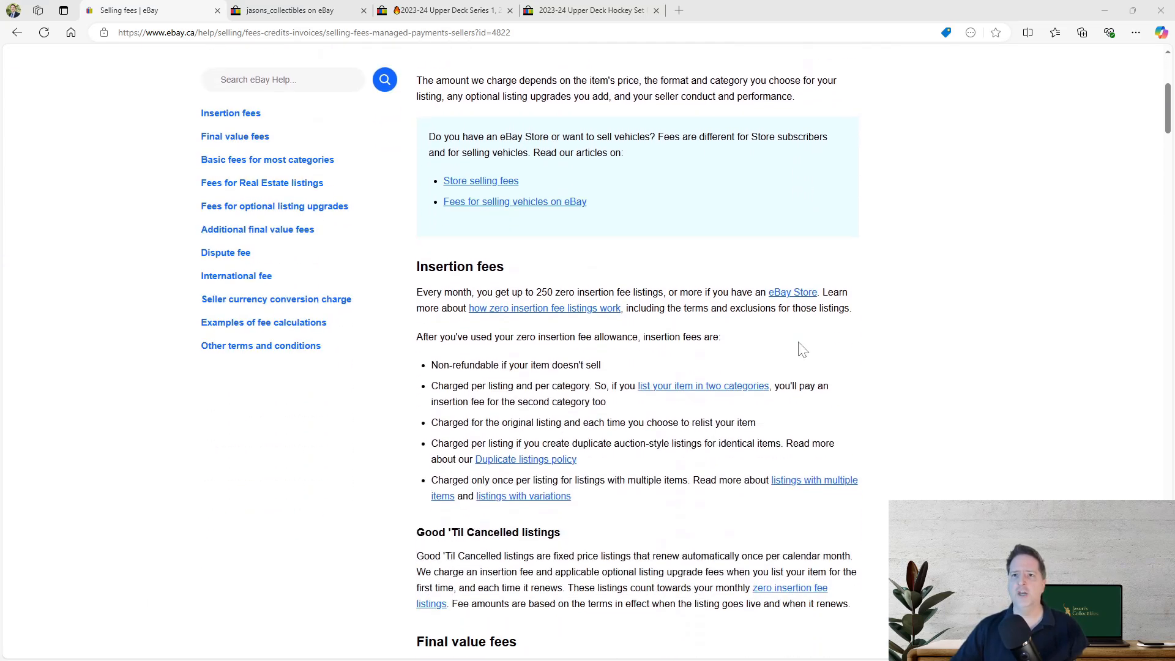
{"action": "scroll", "coordinate": [800, 348], "scroll_direction": "down", "scroll_amount": 8}
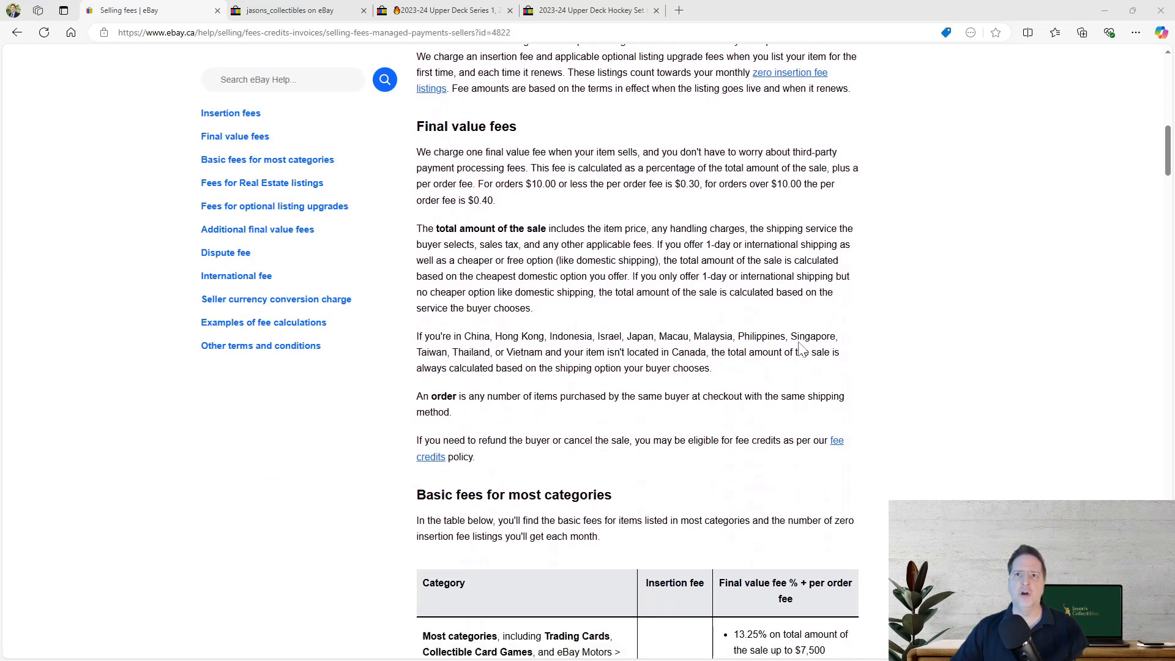
{"action": "scroll", "coordinate": [802, 347], "scroll_direction": "down", "scroll_amount": 7}
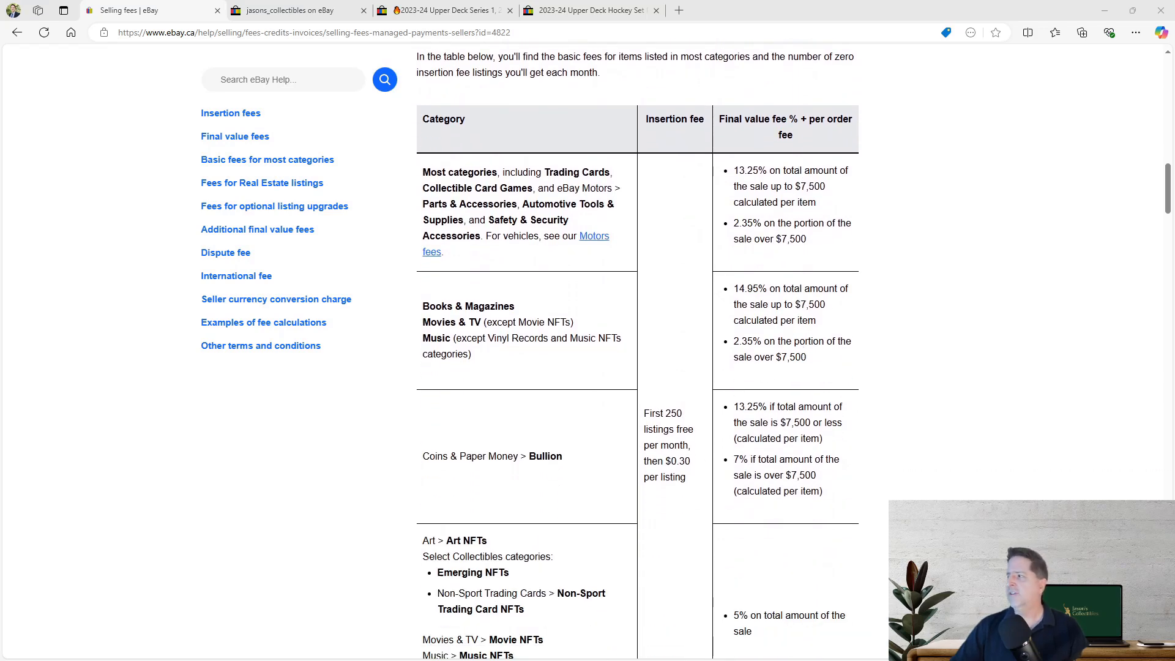
{"action": "left_click_drag", "start_coordinate": [644, 412], "coordinate": [701, 481]}
{"action": "left_click", "coordinate": [693, 493]}
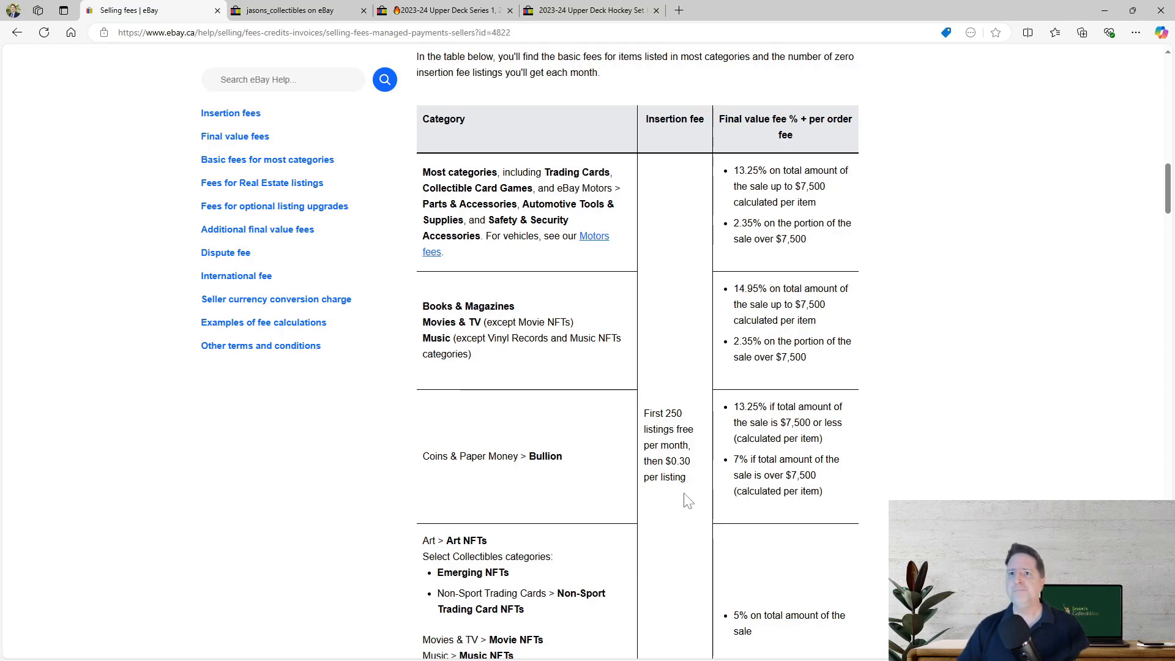
Go by way of the seller's store page to the Young Guns Pick Your Cards listing and choose 233 Lukas Rousek.
{"action": "left_click", "coordinate": [316, 7]}
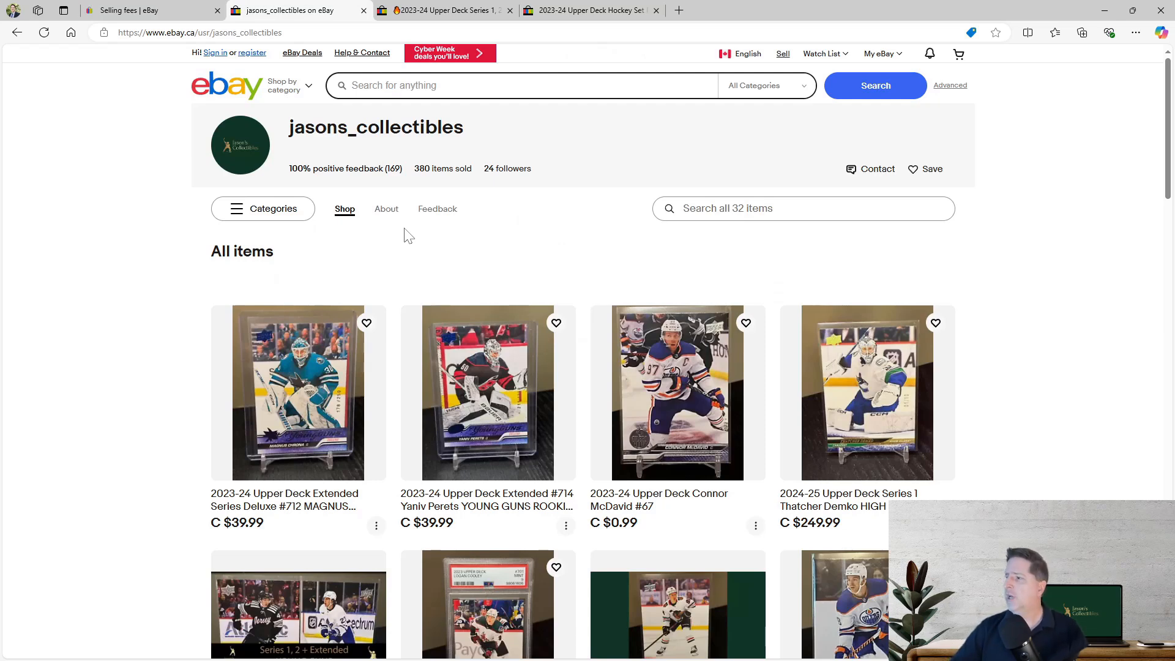
{"action": "left_click", "coordinate": [456, 7]}
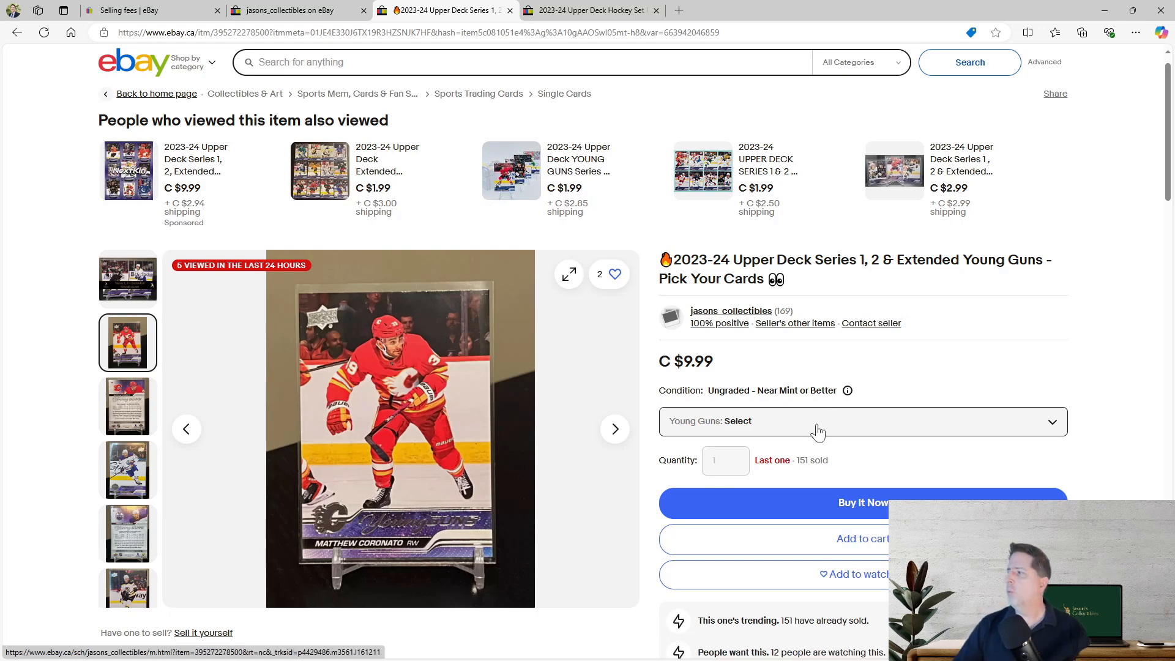
{"action": "left_click", "coordinate": [773, 428]}
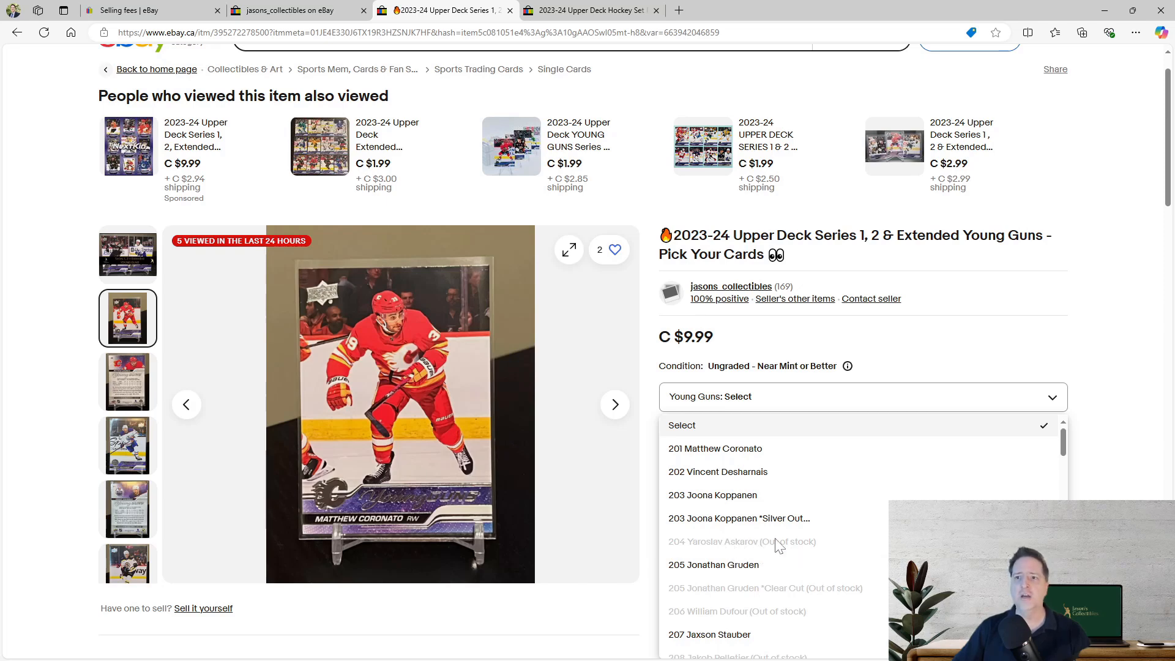
{"action": "scroll", "coordinate": [778, 586], "scroll_direction": "down", "scroll_amount": 8}
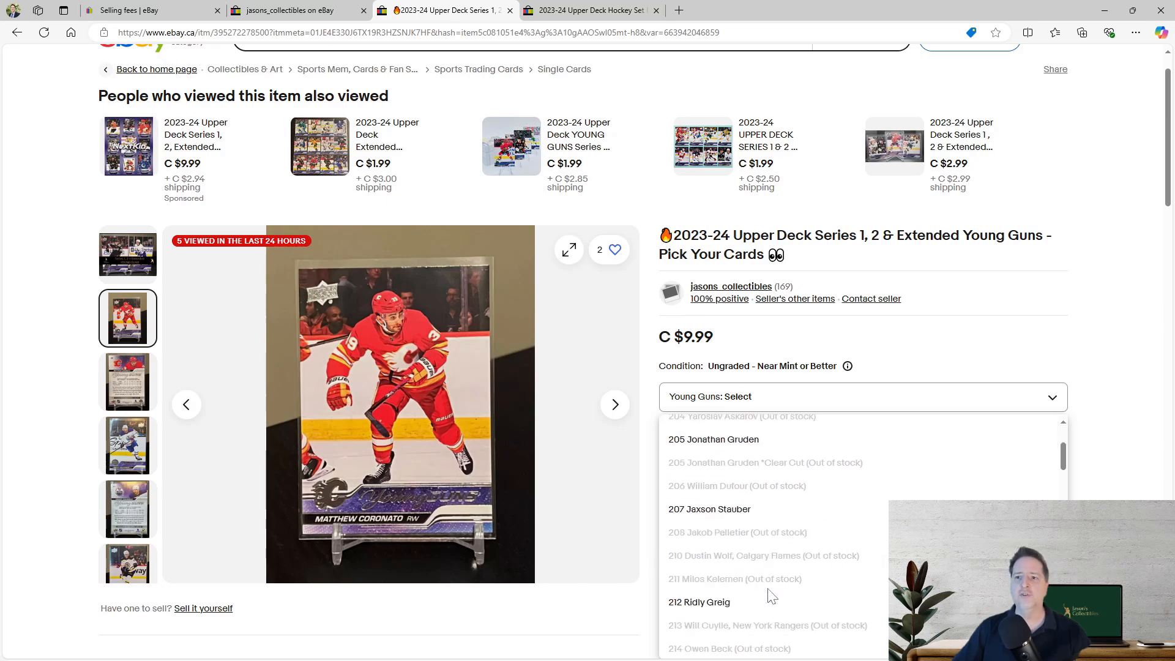
{"action": "scroll", "coordinate": [749, 557], "scroll_direction": "down", "scroll_amount": 3}
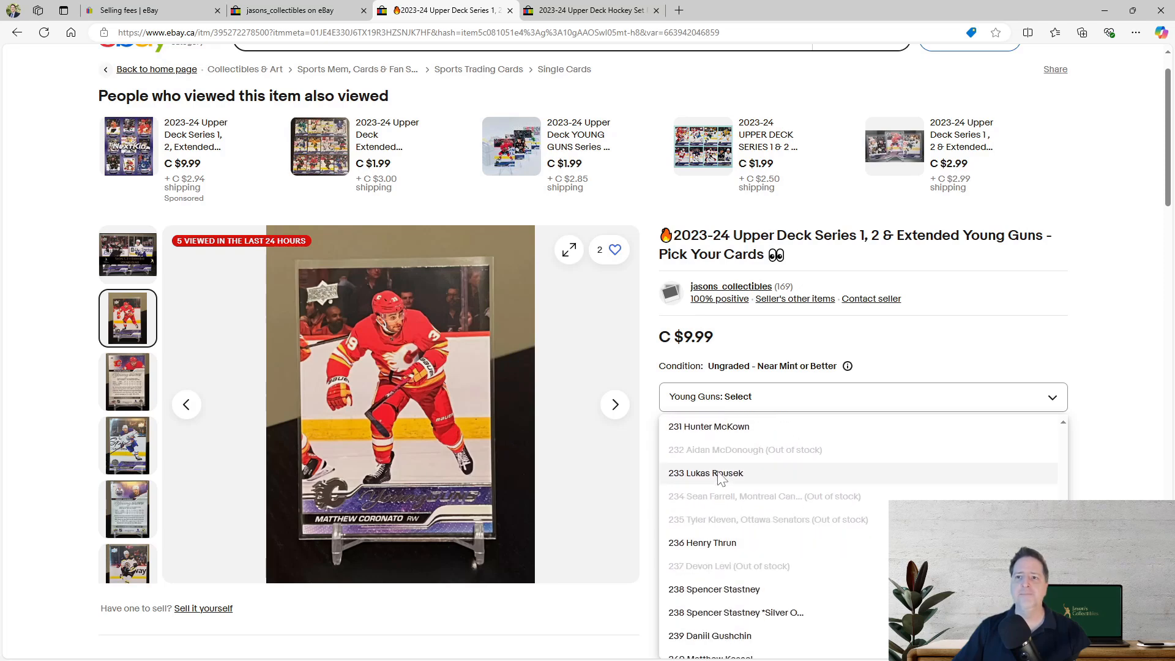
{"action": "left_click", "coordinate": [752, 475]}
{"action": "scroll", "coordinate": [1062, 370], "scroll_direction": "down", "scroll_amount": 3}
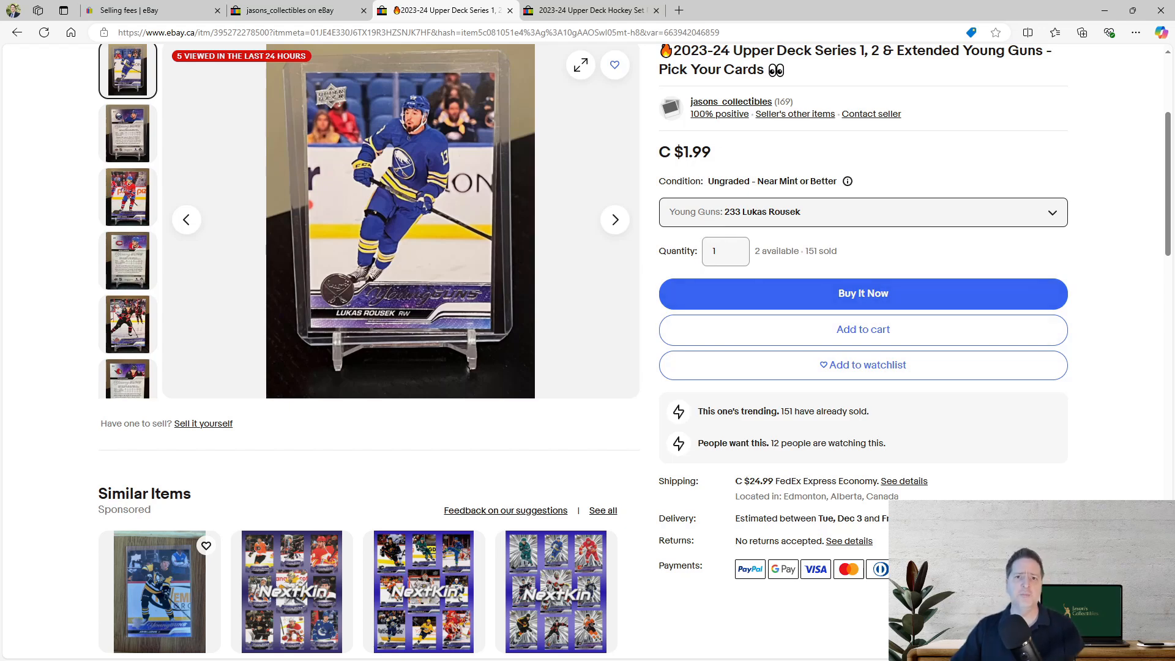
Highlight the available quantity of the selected Lukas Rousek card, then clear the highlight.
{"action": "double_click", "coordinate": [757, 251]}
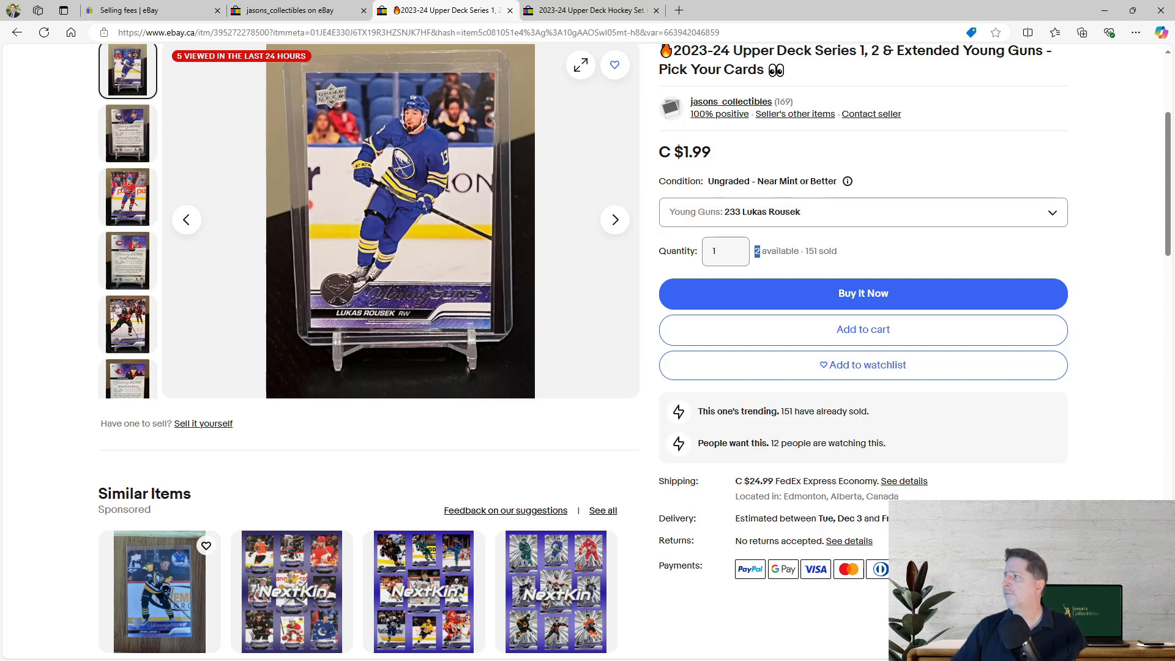
{"action": "left_click_drag", "start_coordinate": [760, 251], "coordinate": [798, 251]}
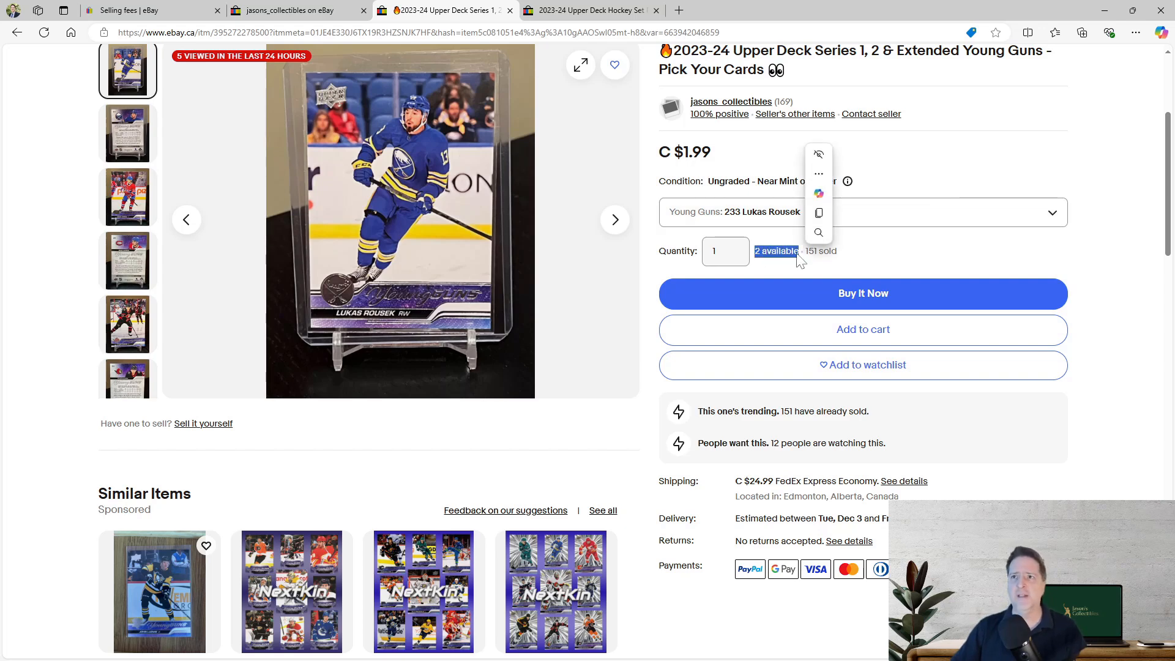
{"action": "left_click", "coordinate": [778, 274]}
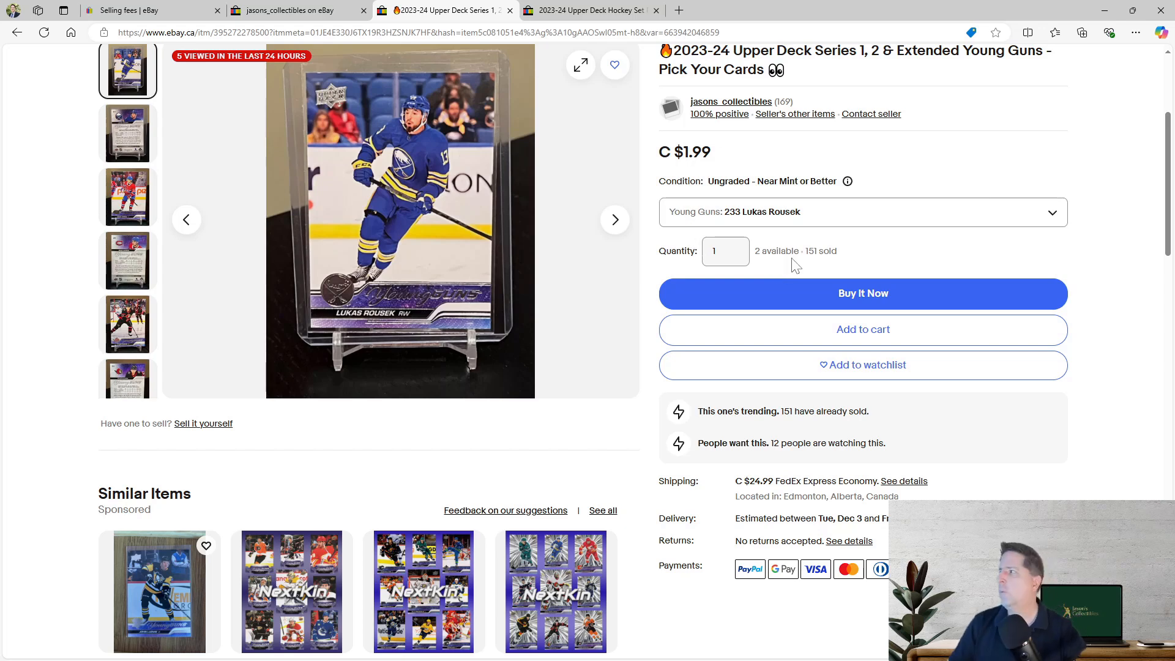
Browse the remaining Young Guns card options through the 700-series cards without changing the selection.
{"action": "left_click", "coordinate": [833, 233]}
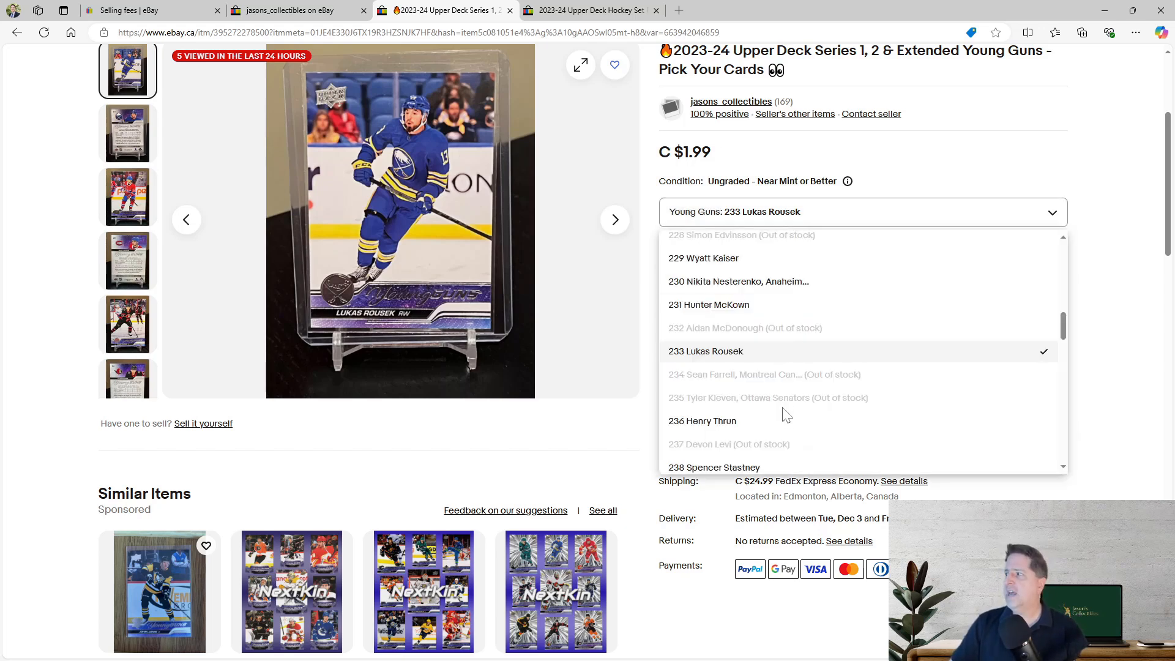
{"action": "scroll", "coordinate": [788, 374], "scroll_direction": "down", "scroll_amount": 5}
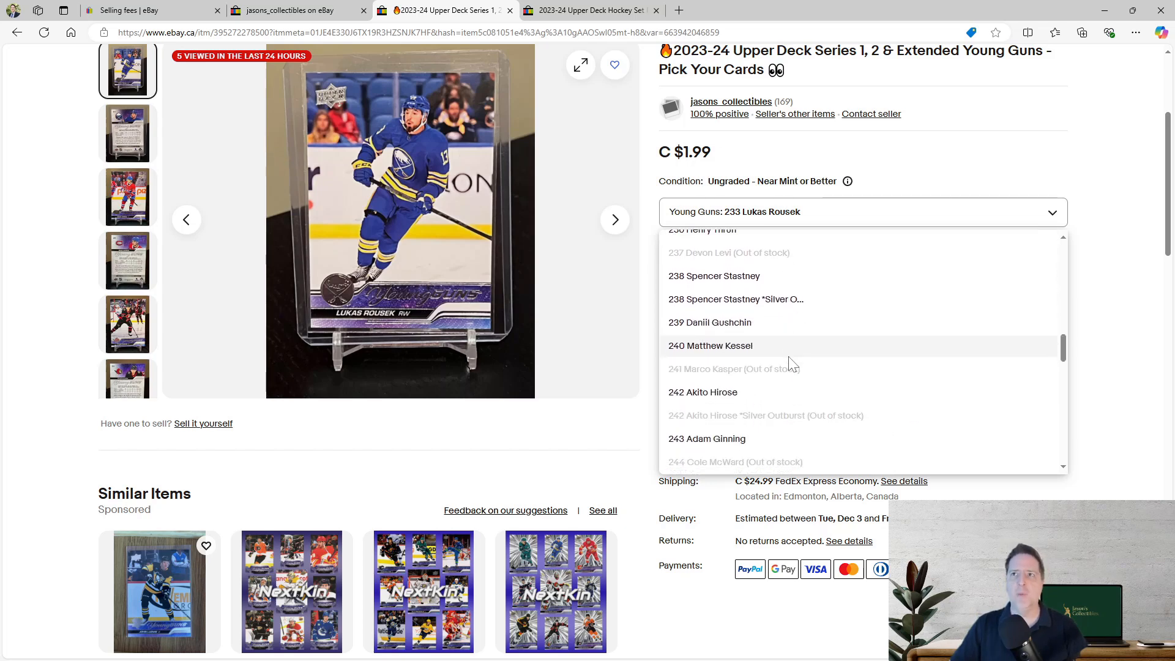
{"action": "scroll", "coordinate": [789, 361], "scroll_direction": "down", "scroll_amount": 1}
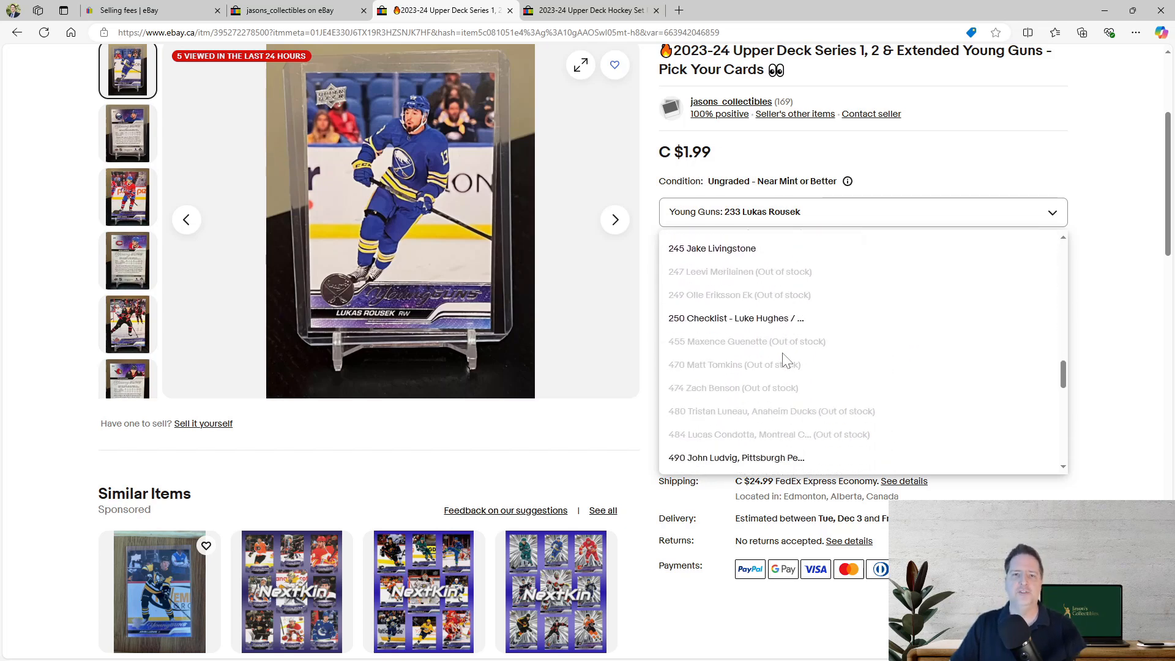
{"action": "scroll", "coordinate": [786, 361], "scroll_direction": "down", "scroll_amount": 4}
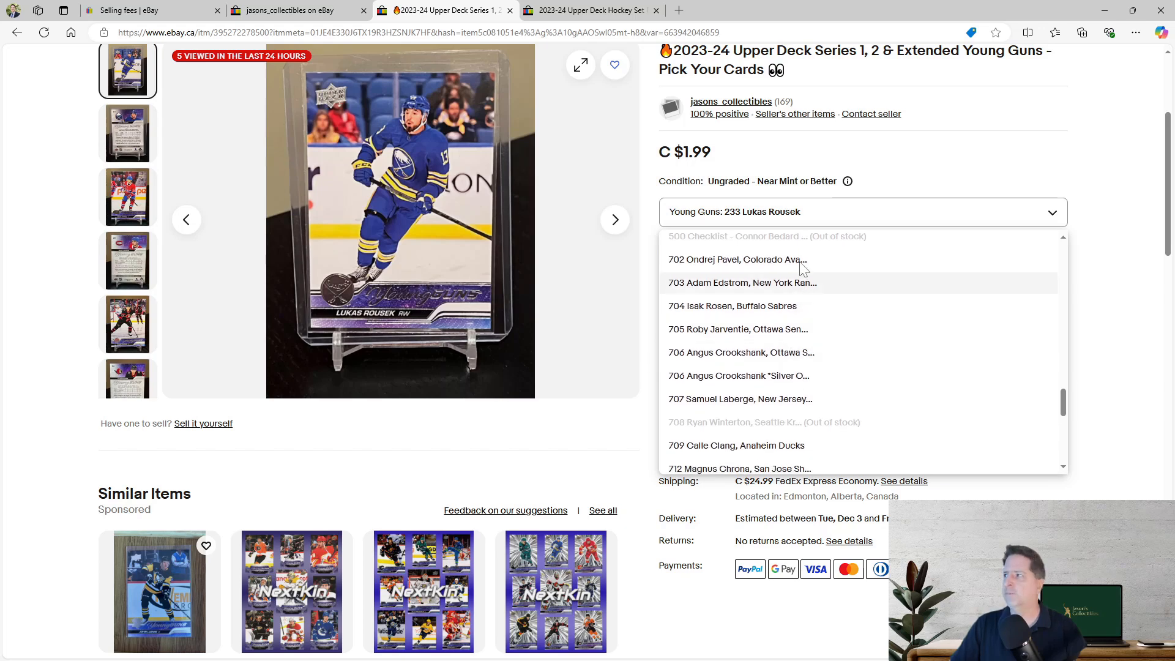
{"action": "left_click", "coordinate": [771, 158]}
In the 2023-24 Upper Deck Hockey Set Parallels listing, pick the Silver Outburst attribute and view its player options.
{"action": "left_click", "coordinate": [575, 10]}
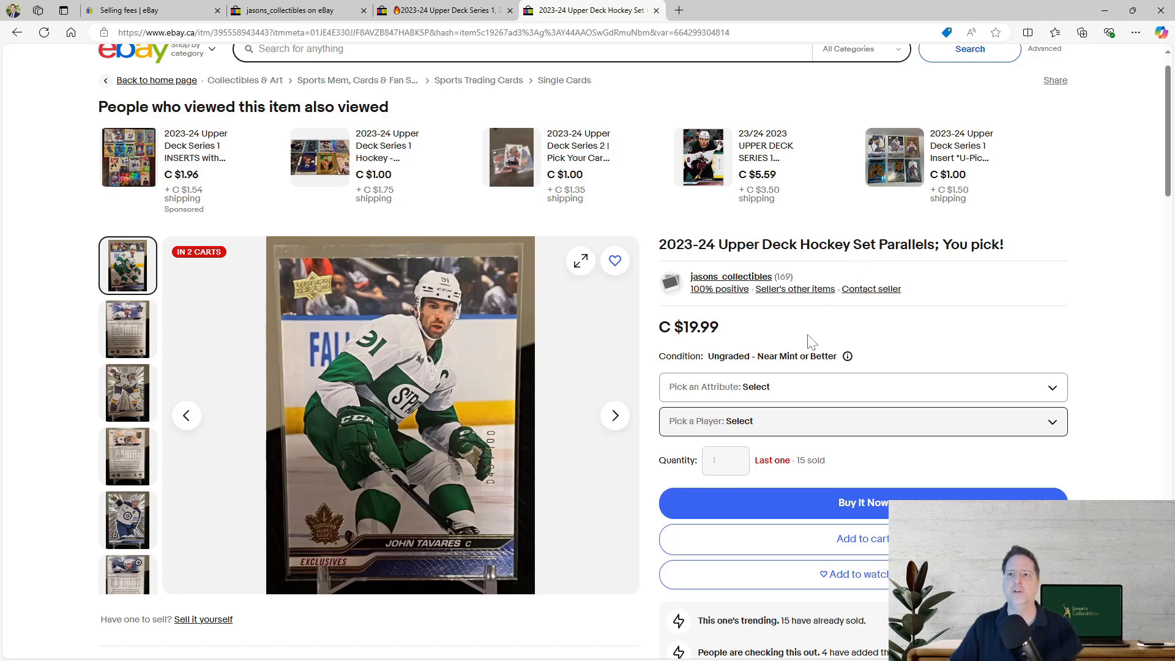
{"action": "left_click", "coordinate": [762, 393]}
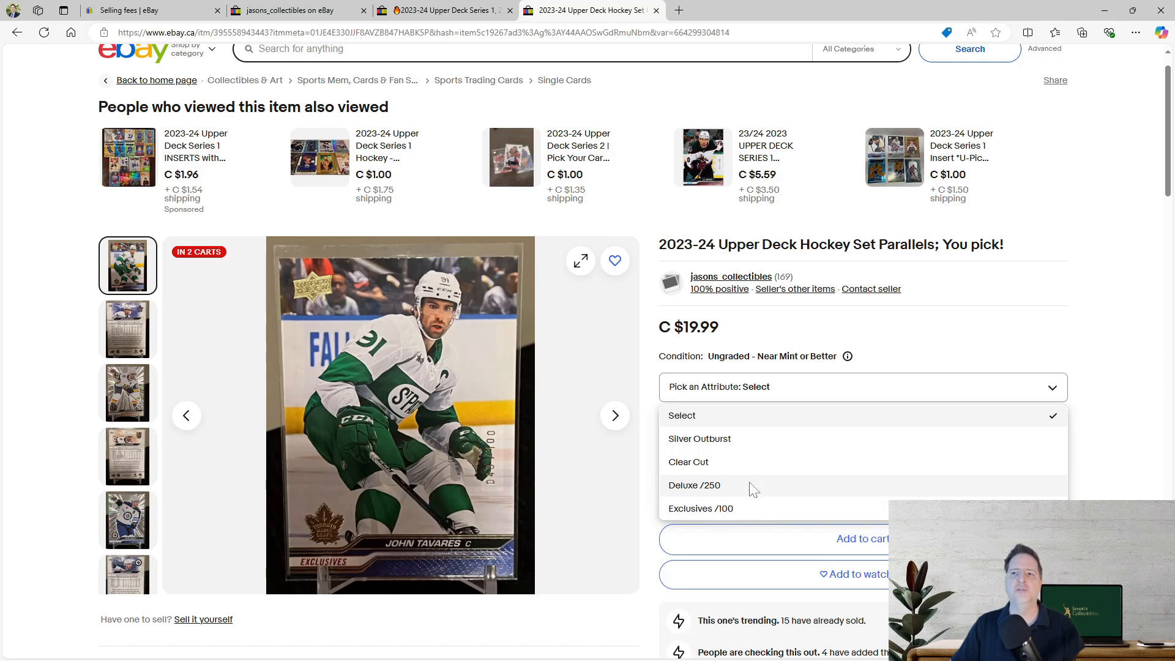
{"action": "left_click", "coordinate": [731, 444]}
{"action": "scroll", "coordinate": [730, 452], "scroll_direction": "down", "scroll_amount": 1}
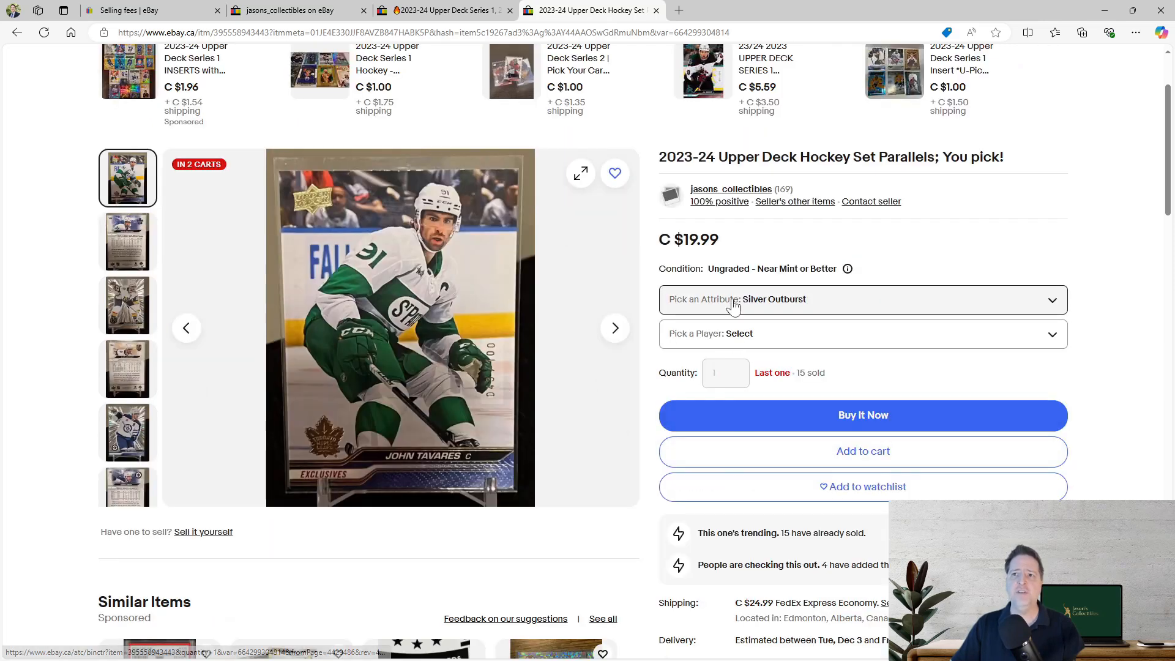
{"action": "left_click", "coordinate": [756, 334]}
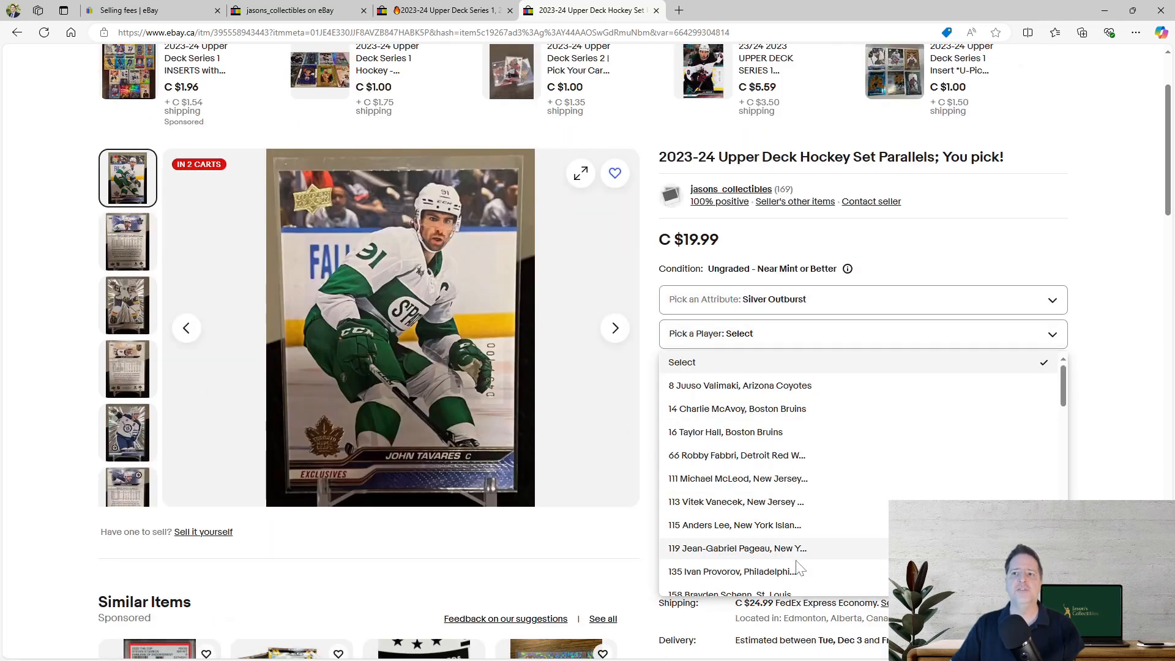
{"action": "left_click", "coordinate": [782, 334]}
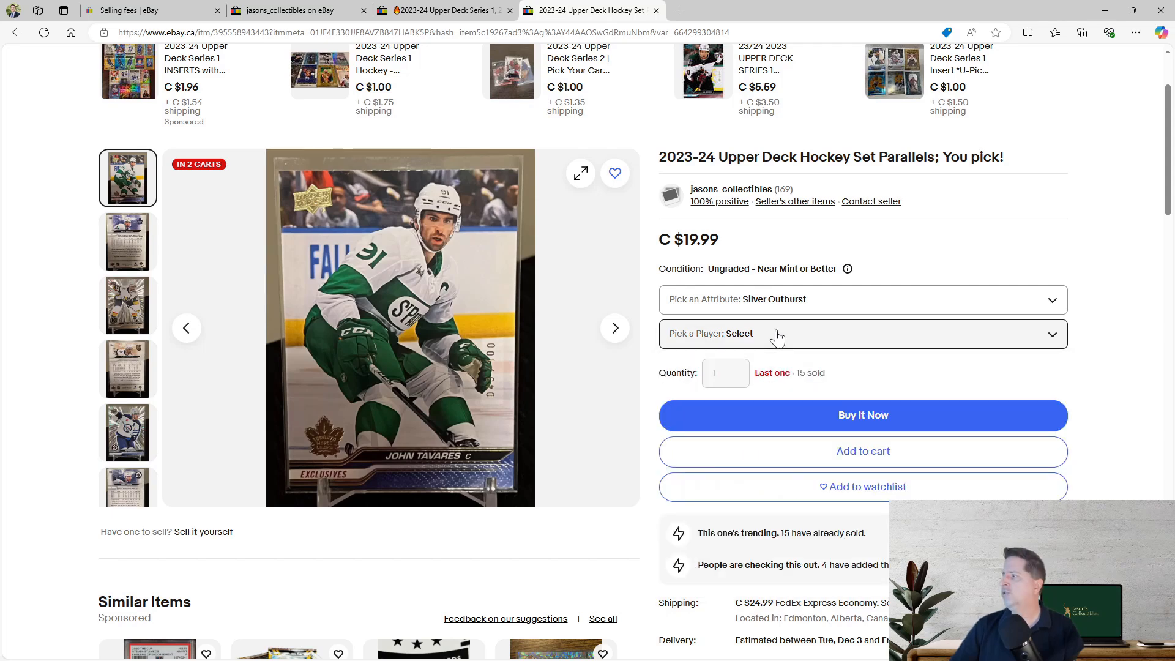
Set the parallels listing's attribute to Deluxe /250 and its player to 158 Brayden Schenn, Blues 227/250.
{"action": "left_click", "coordinate": [773, 303]}
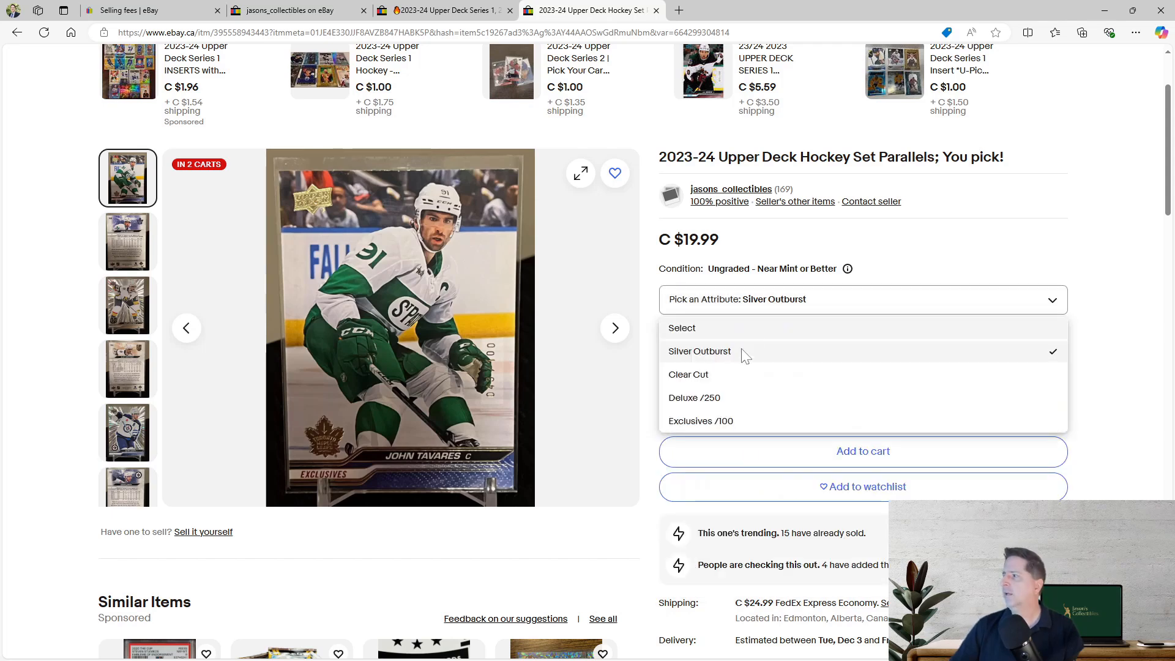
{"action": "left_click", "coordinate": [721, 399]}
{"action": "scroll", "coordinate": [723, 392], "scroll_direction": "down", "scroll_amount": 1}
{"action": "left_click", "coordinate": [744, 297]}
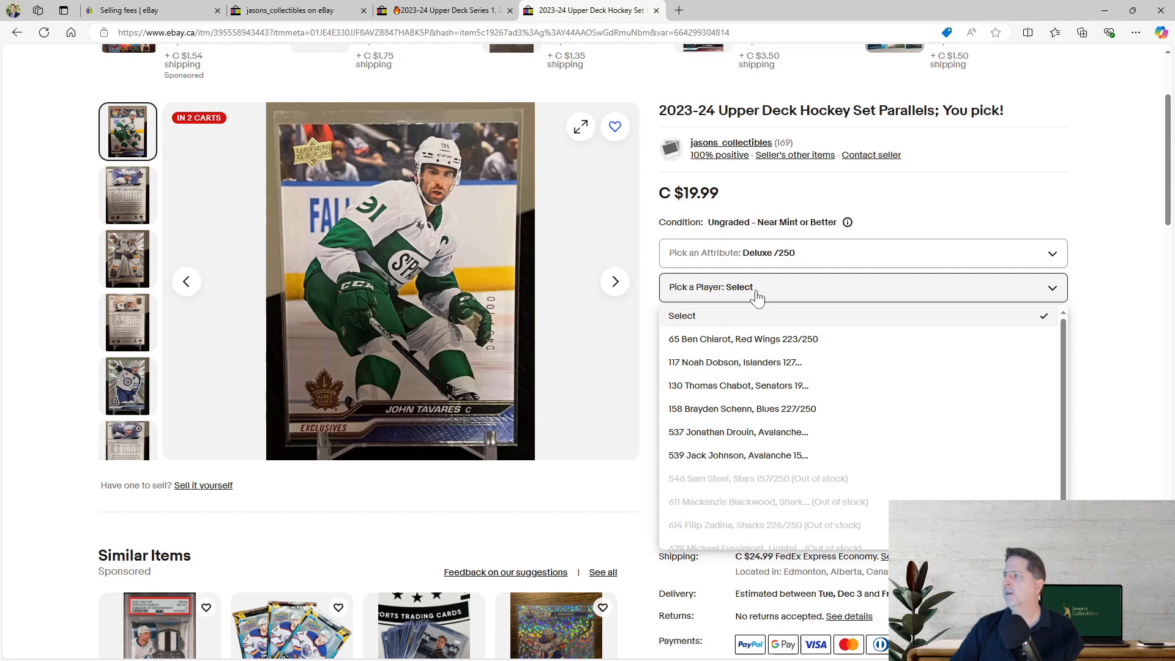
{"action": "left_click", "coordinate": [789, 409]}
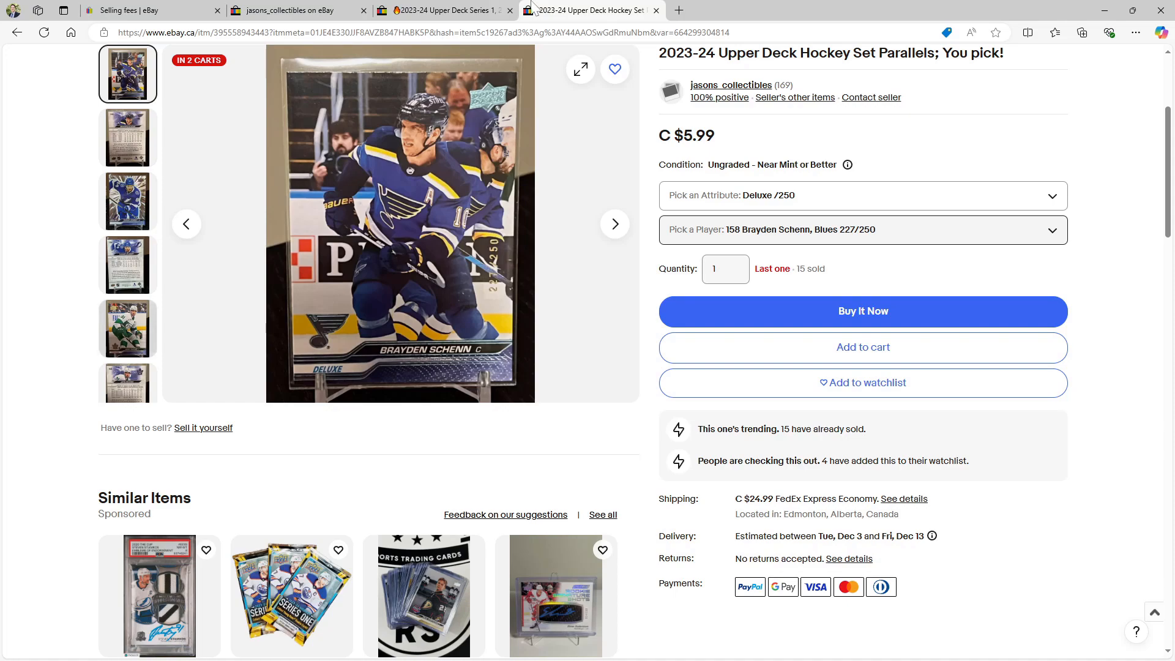
Switch to the browser window revising the Young Guns listing and check the Variations option in the listing settings.
{"action": "left_click", "coordinate": [1104, 9]}
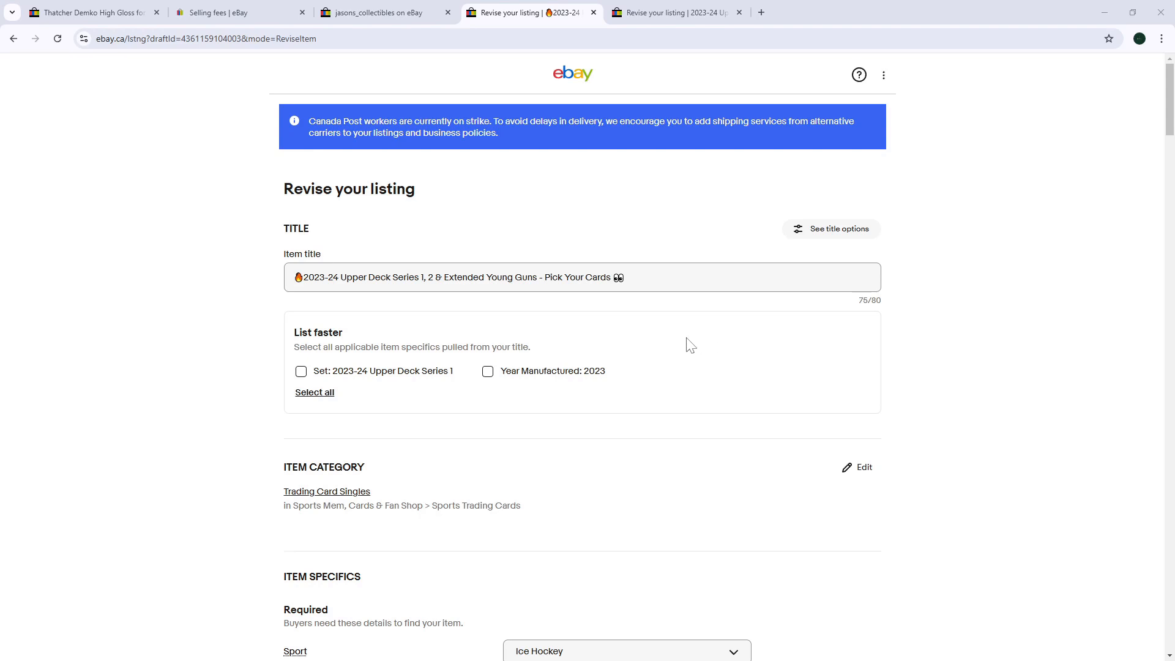
{"action": "scroll", "coordinate": [692, 342], "scroll_direction": "down", "scroll_amount": 1}
{"action": "scroll", "coordinate": [692, 341], "scroll_direction": "up", "scroll_amount": 1}
{"action": "left_click", "coordinate": [884, 76]}
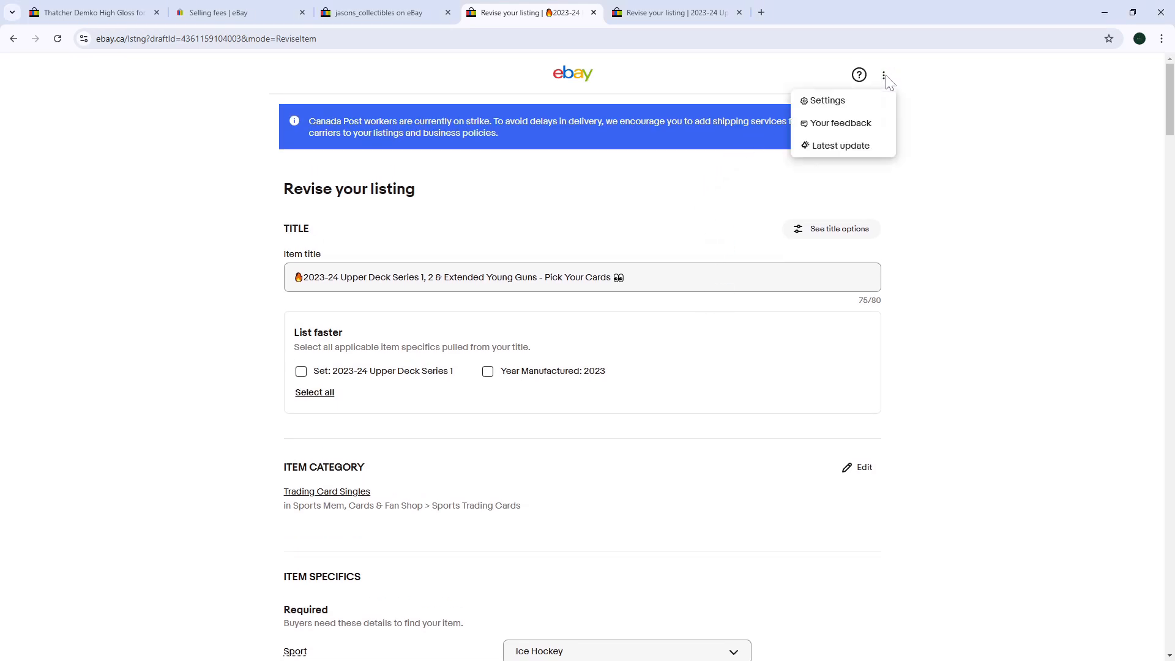
{"action": "left_click", "coordinate": [832, 104]}
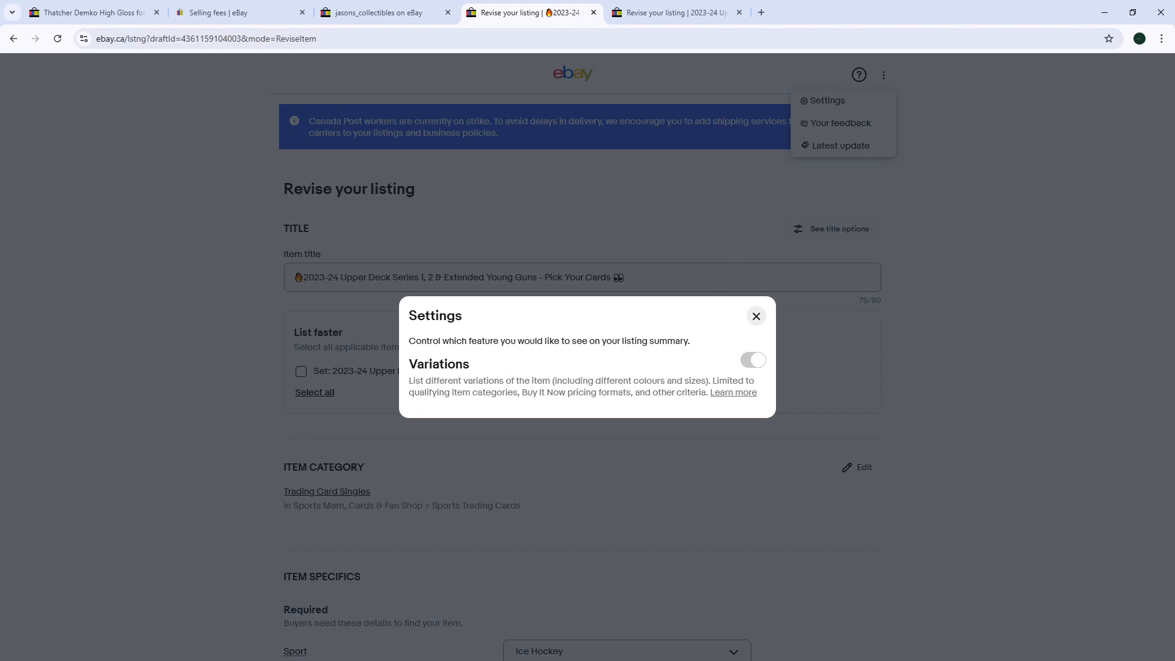
{"action": "left_click_drag", "start_coordinate": [409, 364], "coordinate": [473, 364]}
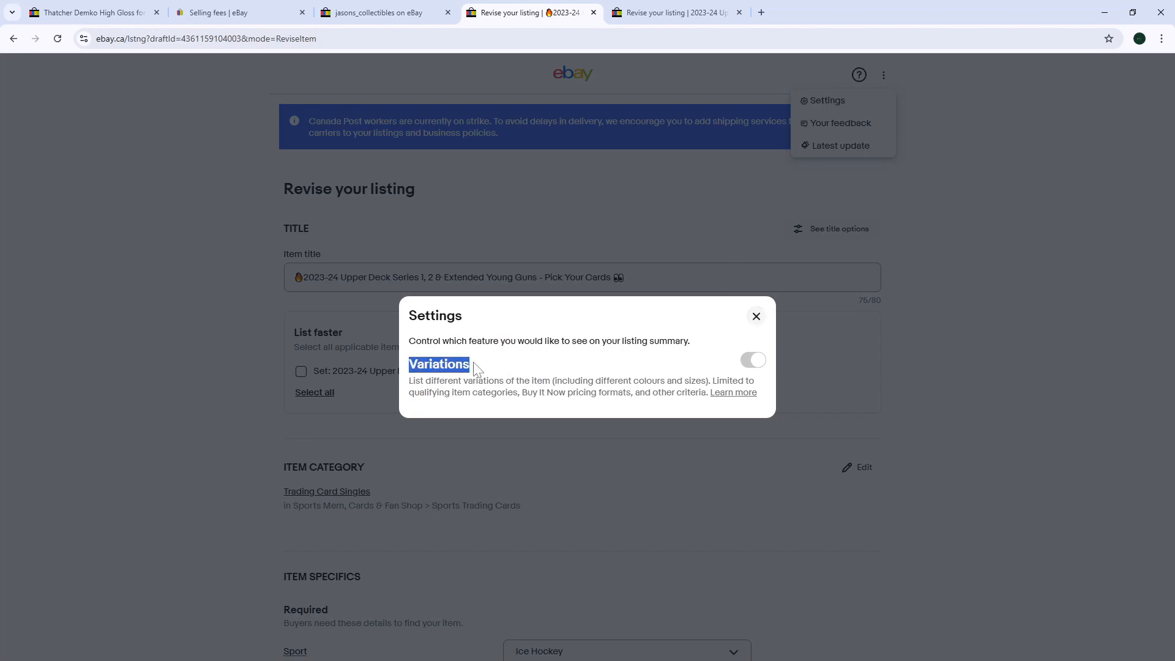
{"action": "left_click", "coordinate": [490, 368]}
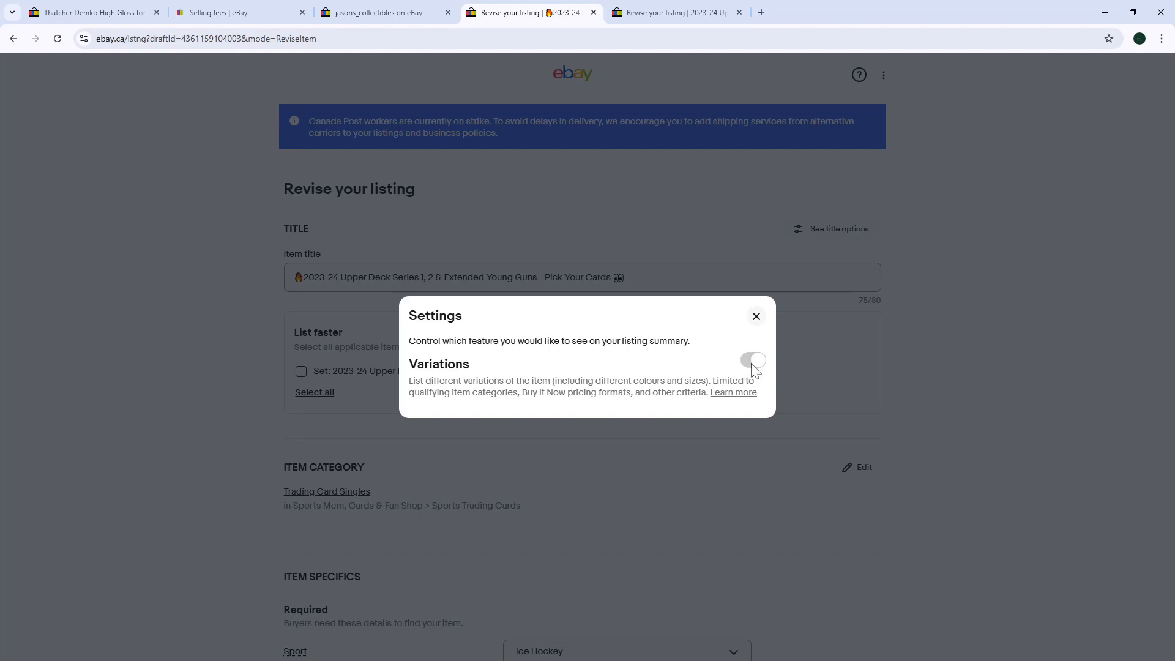
{"action": "left_click", "coordinate": [757, 316]}
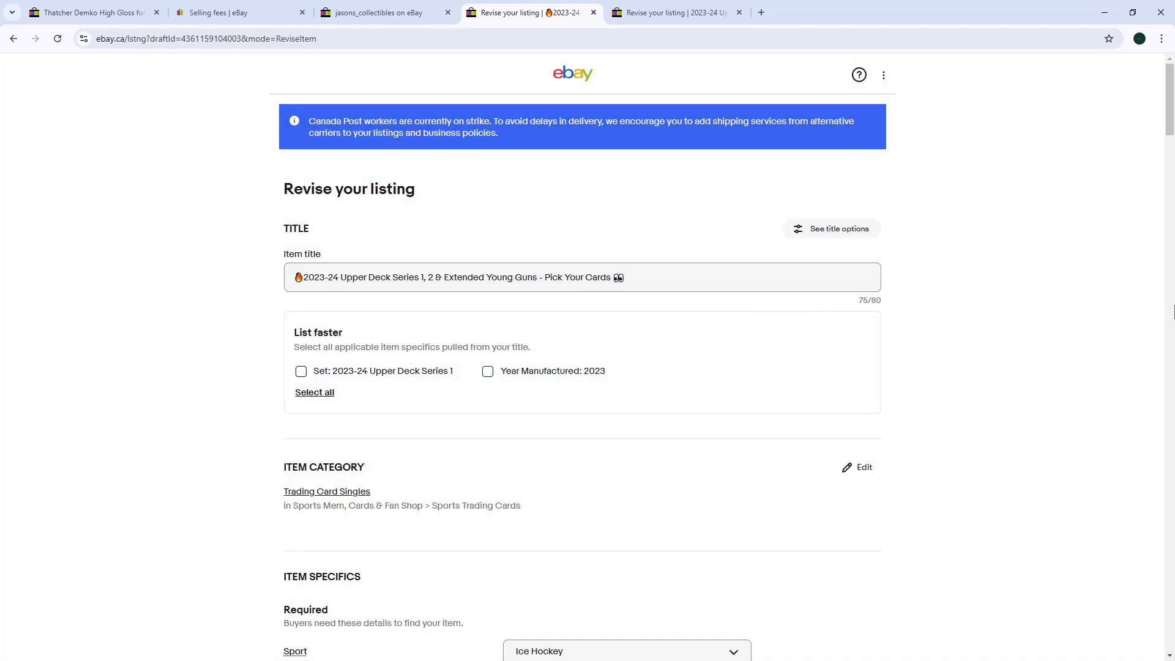
Highlight "Young Guns" in the item title and review the listing's category and item specifics.
{"action": "scroll", "coordinate": [550, 392], "scroll_direction": "down", "scroll_amount": 1}
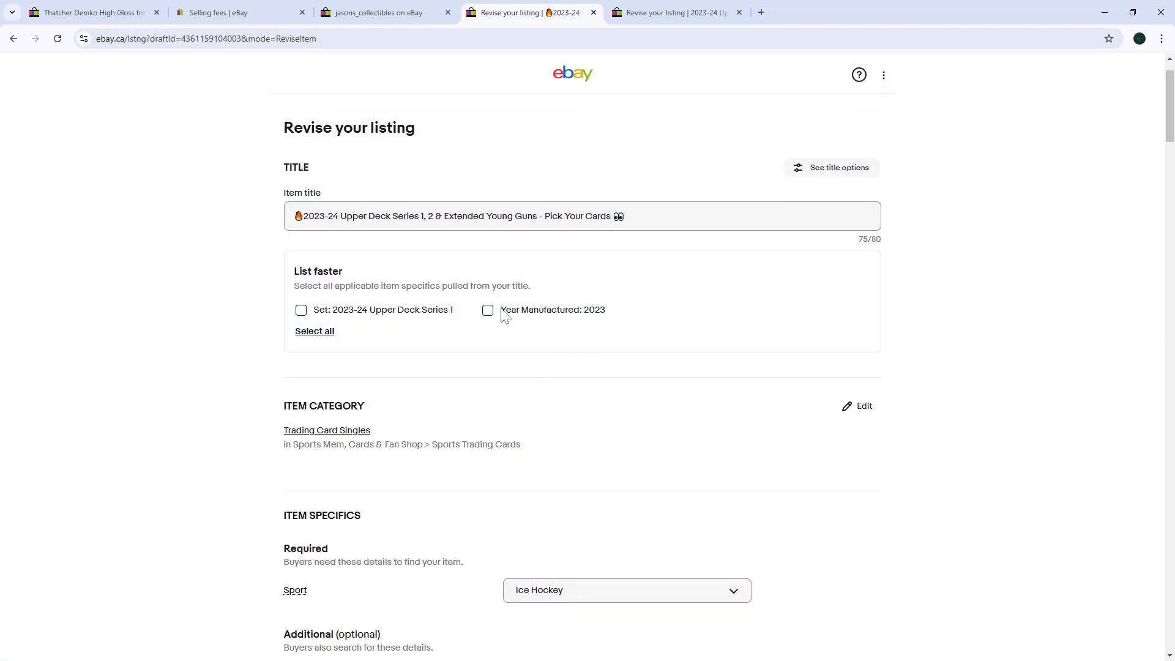
{"action": "left_click_drag", "start_coordinate": [486, 216], "coordinate": [537, 216]}
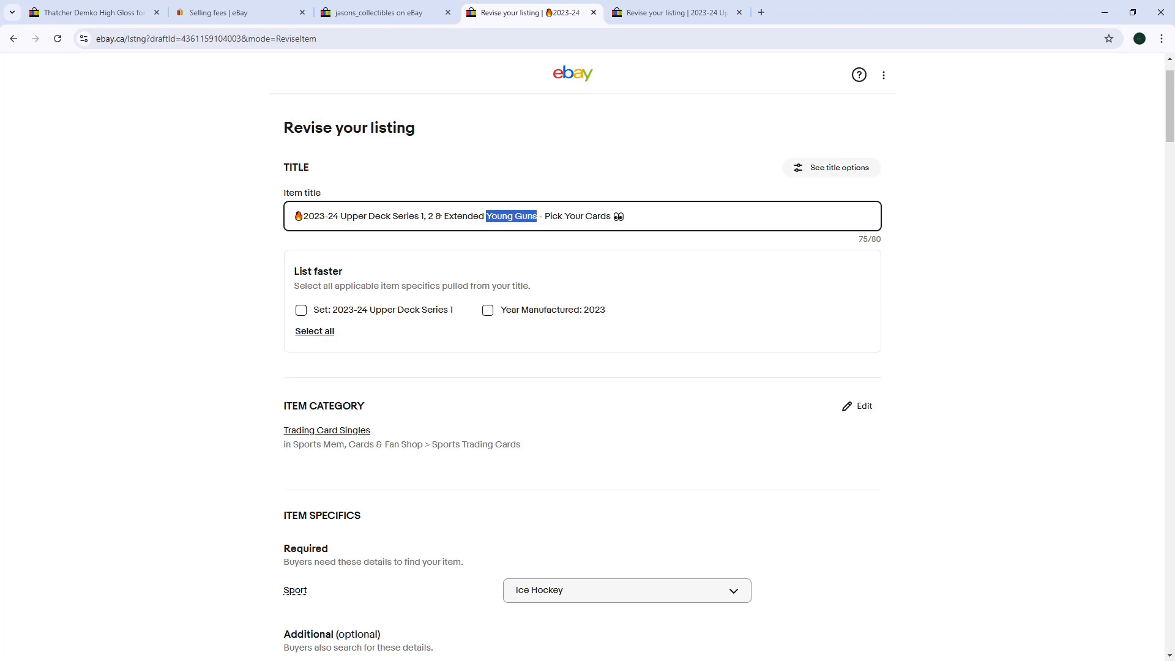
{"action": "left_click", "coordinate": [580, 361]}
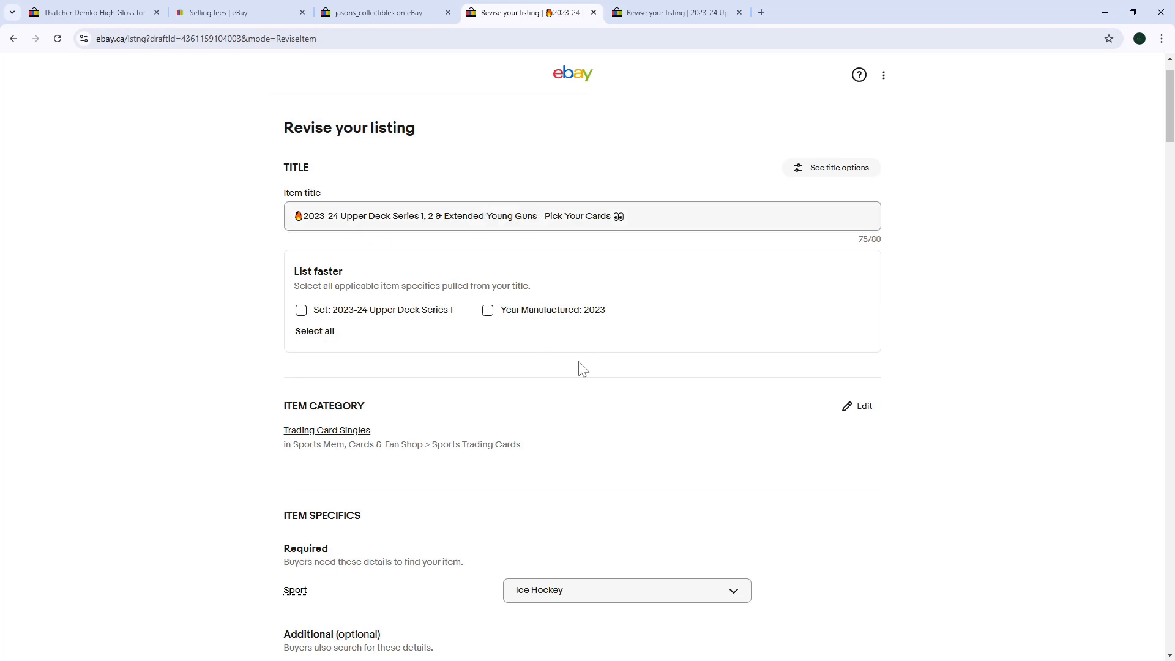
{"action": "scroll", "coordinate": [579, 361], "scroll_direction": "down", "scroll_amount": 1}
{"action": "scroll", "coordinate": [579, 362], "scroll_direction": "down", "scroll_amount": 5}
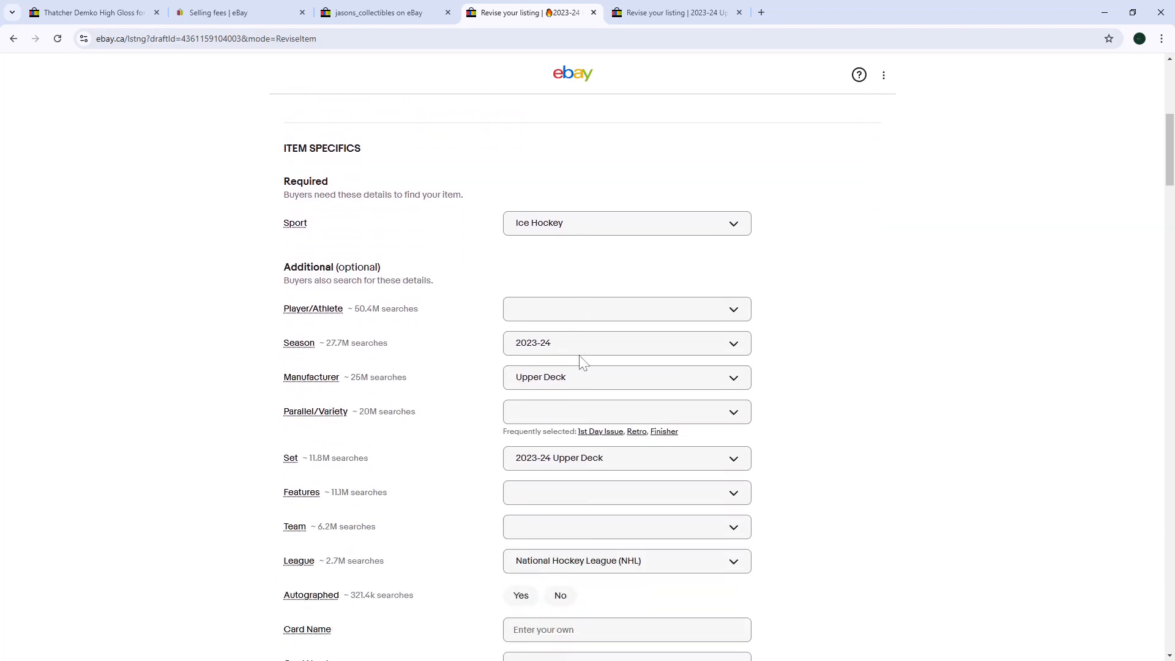
Open the Young Guns listing's variations for editing and start editing the selected attributes and options.
{"action": "scroll", "coordinate": [581, 363], "scroll_direction": "down", "scroll_amount": 4}
{"action": "scroll", "coordinate": [581, 362], "scroll_direction": "down", "scroll_amount": 7}
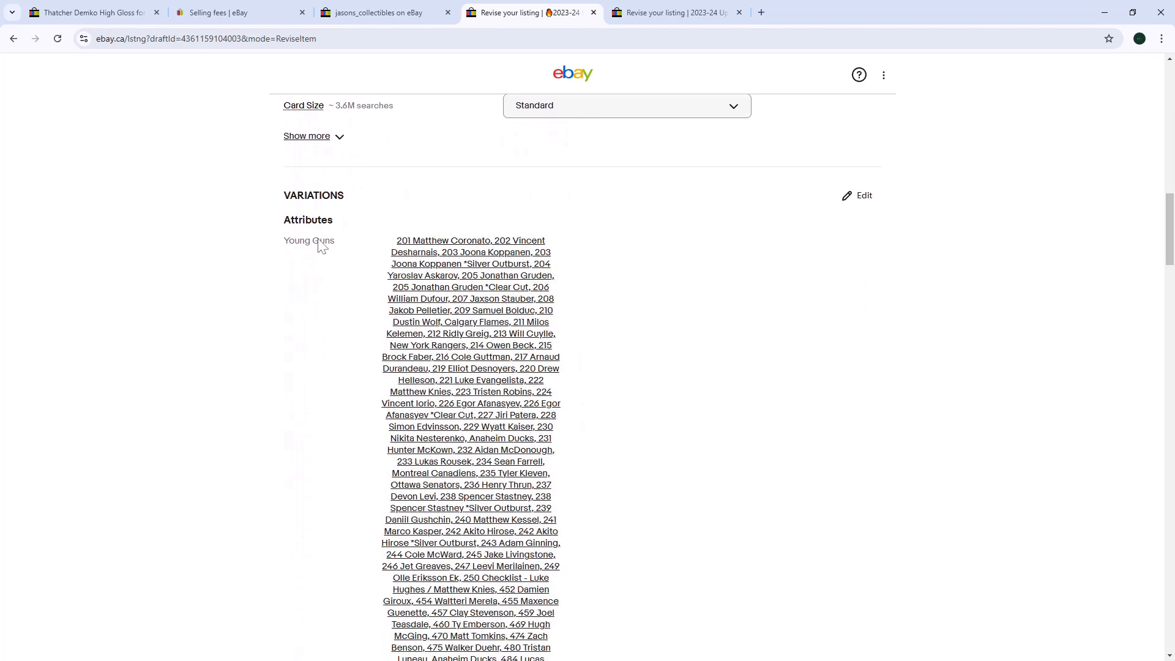
{"action": "left_click_drag", "start_coordinate": [279, 197], "coordinate": [380, 199]}
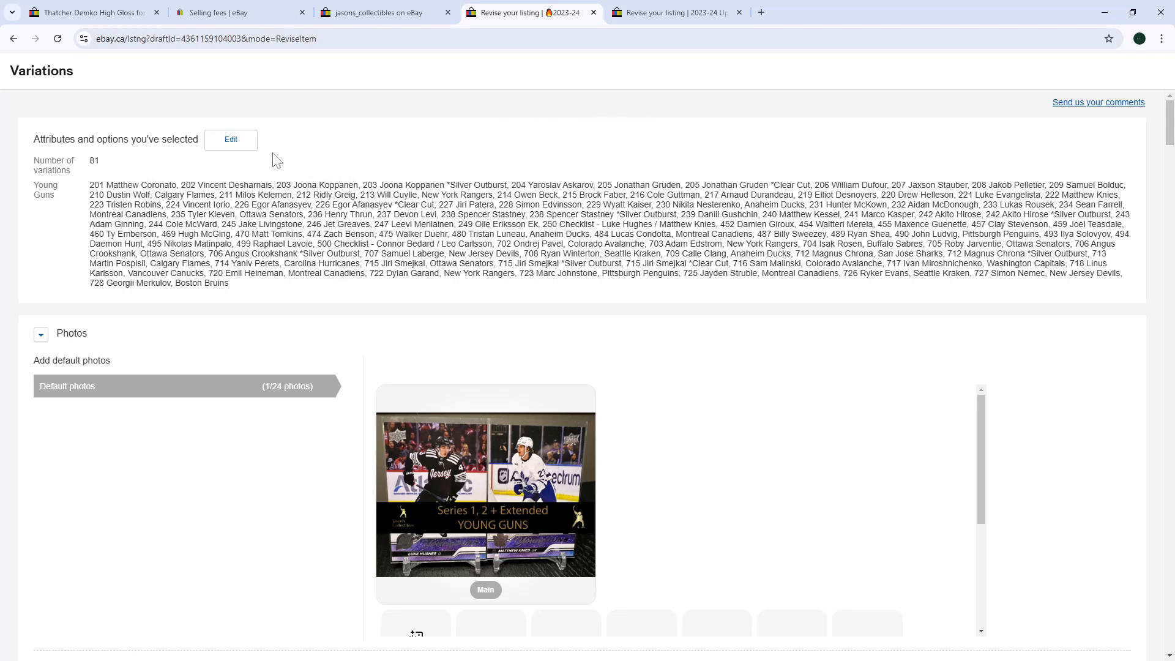
{"action": "left_click", "coordinate": [236, 137]}
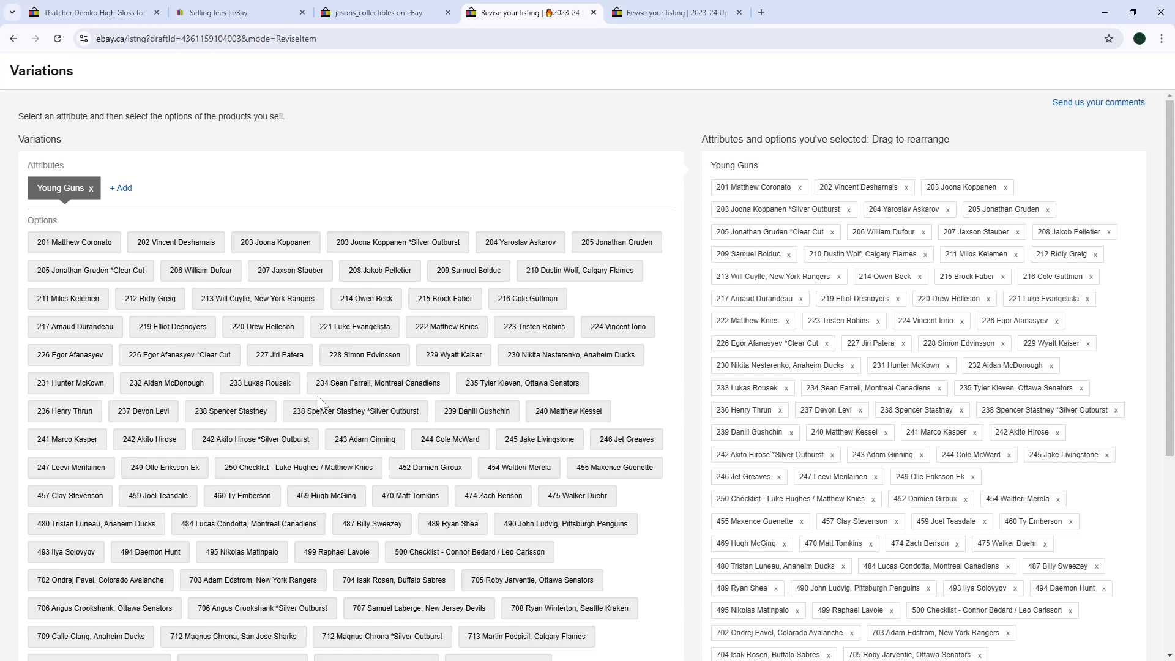
Review the Young Guns attribute's options, open the entry for creating a custom option, and check the list of selected options.
{"action": "scroll", "coordinate": [315, 407], "scroll_direction": "down", "scroll_amount": 3}
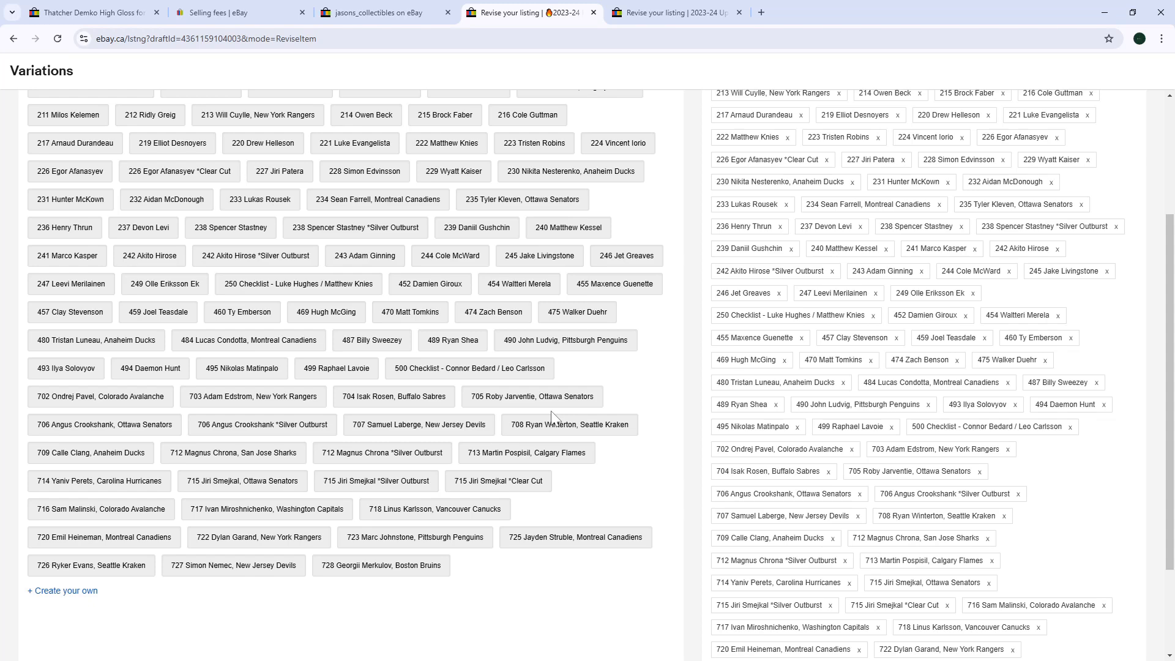
{"action": "scroll", "coordinate": [564, 367], "scroll_direction": "down", "scroll_amount": 1}
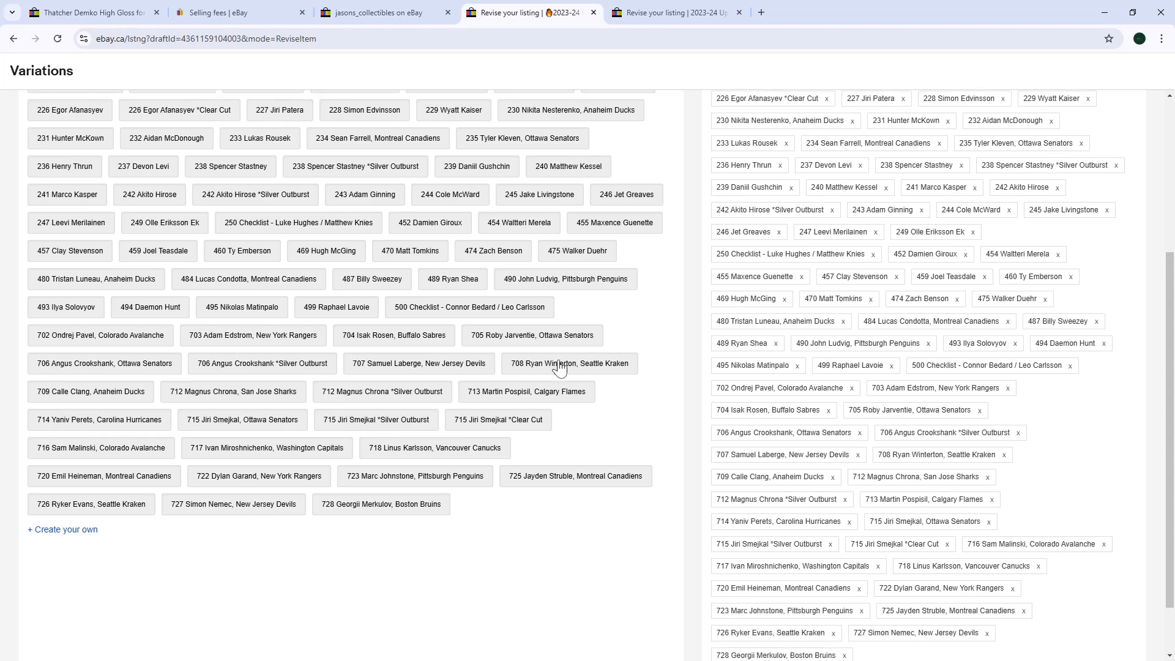
{"action": "left_click", "coordinate": [53, 533]}
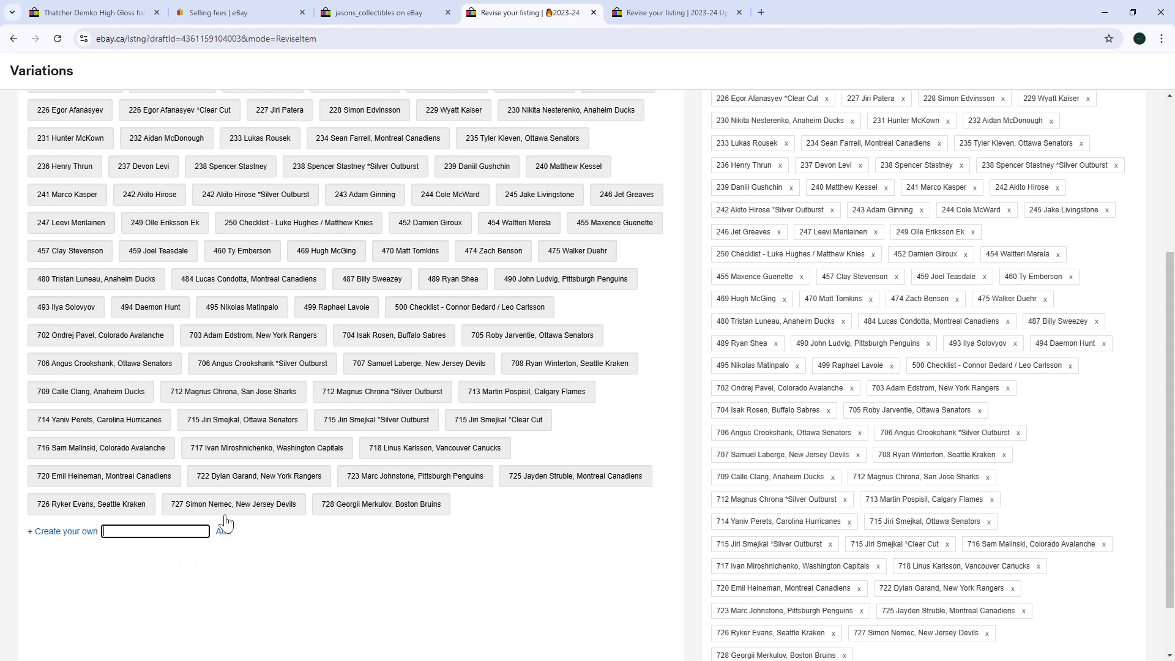
{"action": "scroll", "coordinate": [226, 523], "scroll_direction": "down", "scroll_amount": 1}
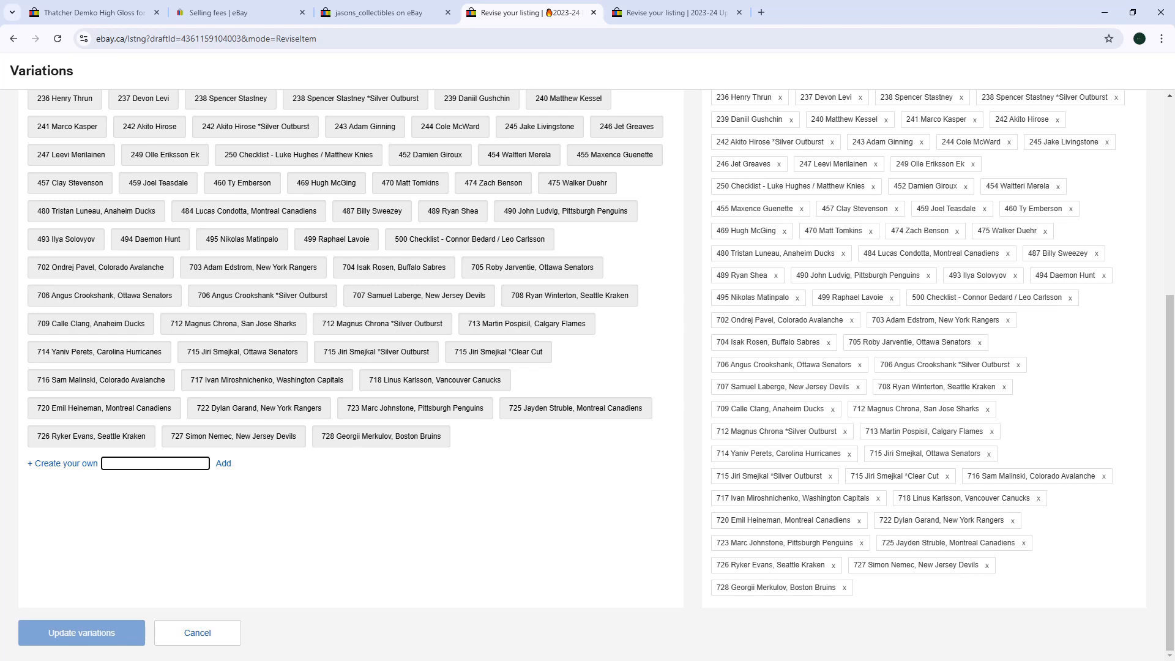
{"action": "scroll", "coordinate": [854, 390], "scroll_direction": "up", "scroll_amount": 4}
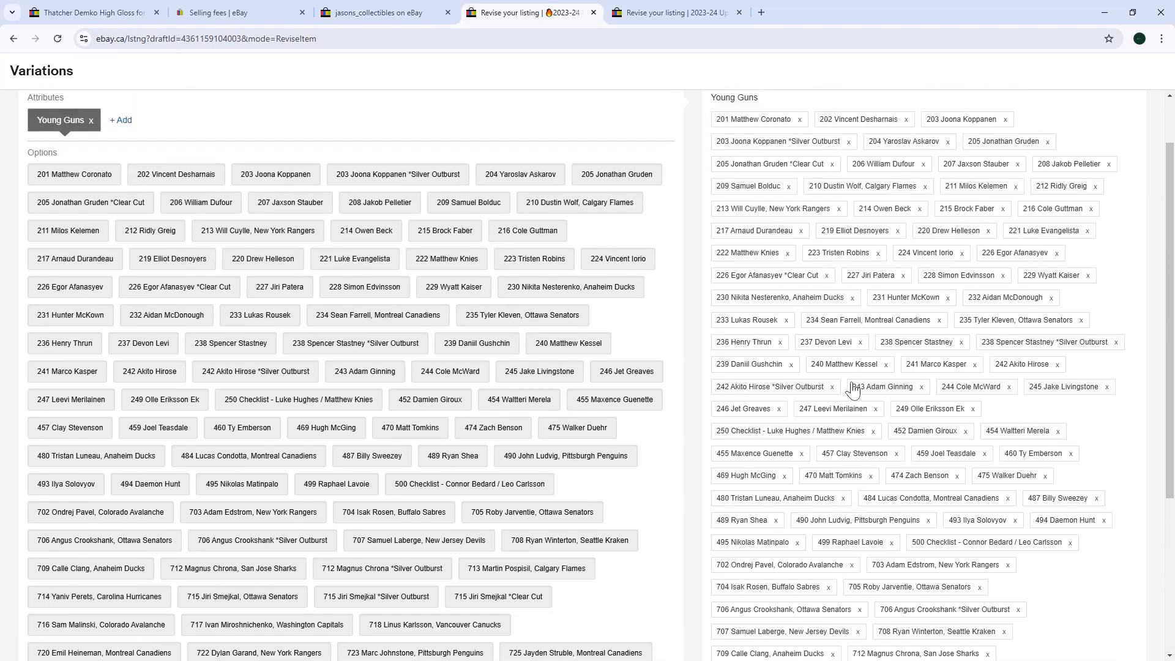
{"action": "scroll", "coordinate": [853, 390], "scroll_direction": "up", "scroll_amount": 1}
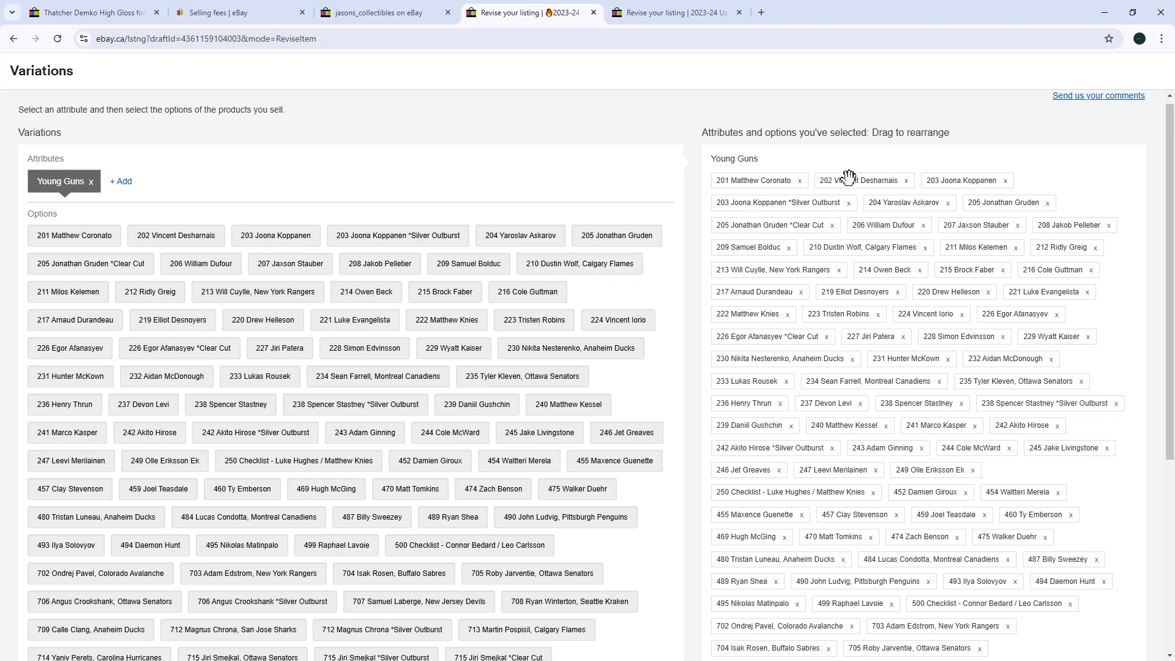
Move the selected option 202 Vincent Desharnais ahead of 201 Matthew Coronato, and restore the original order.
{"action": "left_click_drag", "start_coordinate": [852, 178], "coordinate": [738, 180]}
{"action": "left_click_drag", "start_coordinate": [853, 178], "coordinate": [746, 179]}
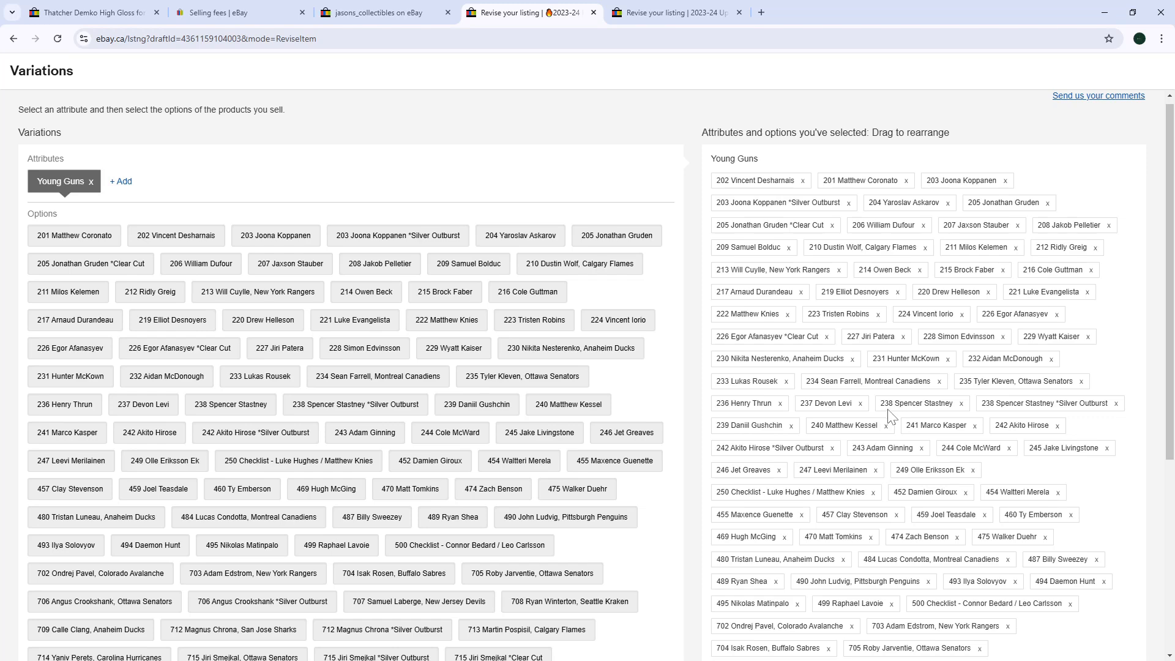
{"action": "left_click_drag", "start_coordinate": [847, 179], "coordinate": [755, 176]}
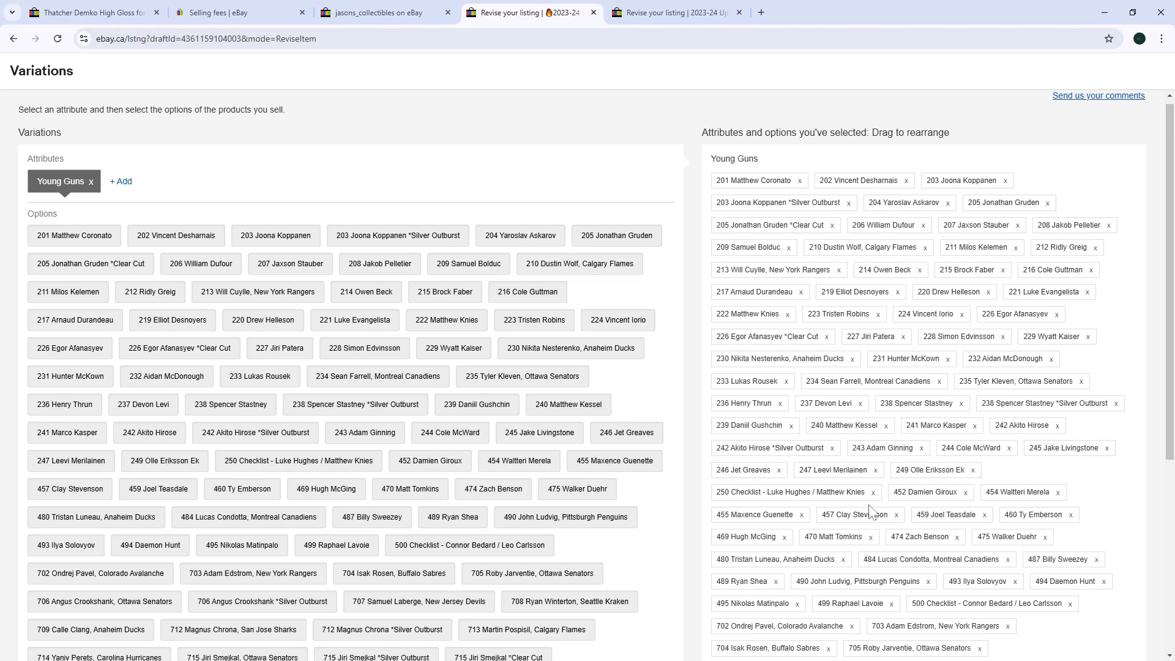
Leave the attribute and option editor without updating and return to the summary of selected attributes.
{"action": "scroll", "coordinate": [915, 470], "scroll_direction": "down", "scroll_amount": 1}
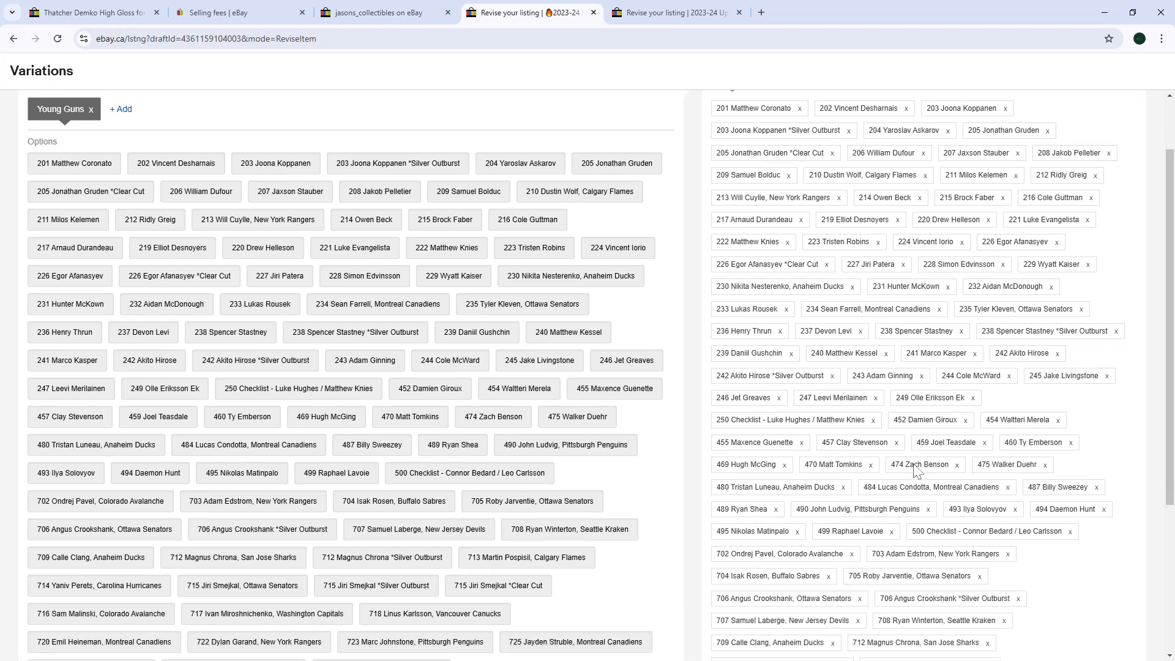
{"action": "scroll", "coordinate": [915, 470], "scroll_direction": "down", "scroll_amount": 3}
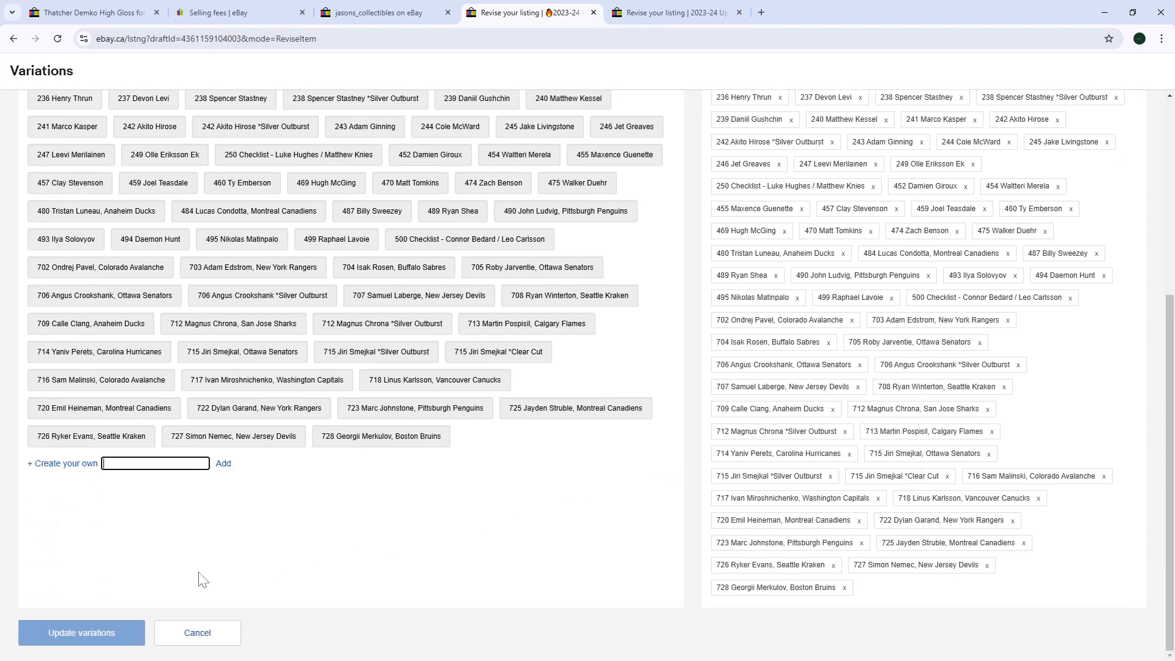
{"action": "left_click", "coordinate": [76, 629]}
{"action": "left_click", "coordinate": [228, 637]}
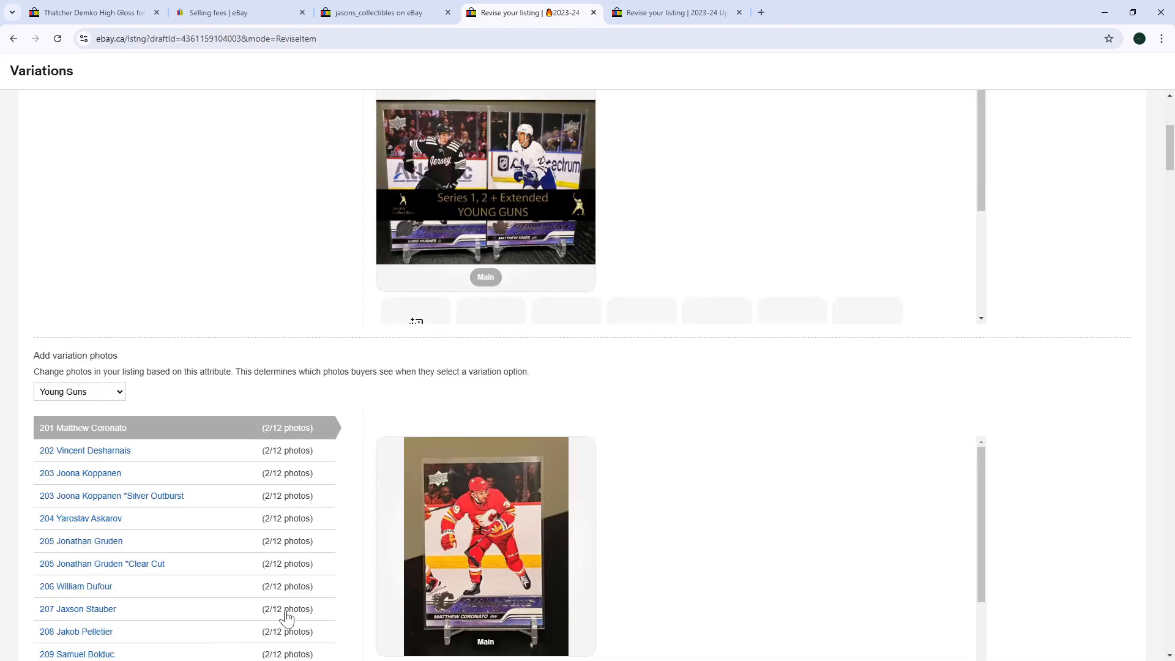
{"action": "scroll", "coordinate": [291, 270], "scroll_direction": "up", "scroll_amount": 4}
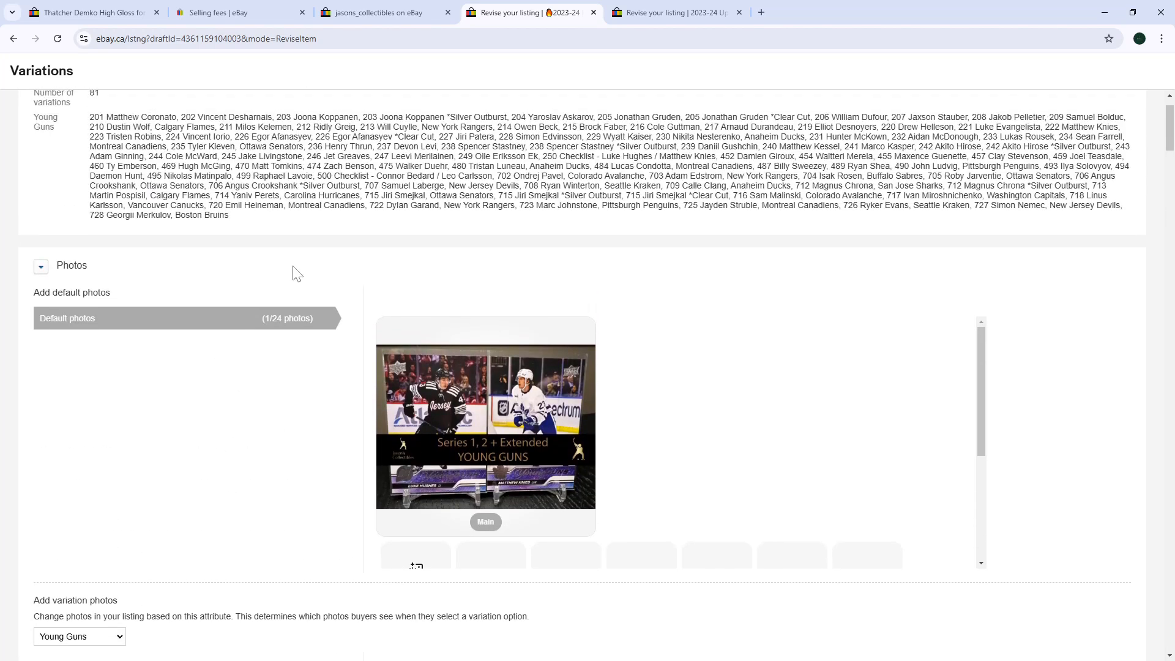
{"action": "scroll", "coordinate": [297, 273], "scroll_direction": "up", "scroll_amount": 1}
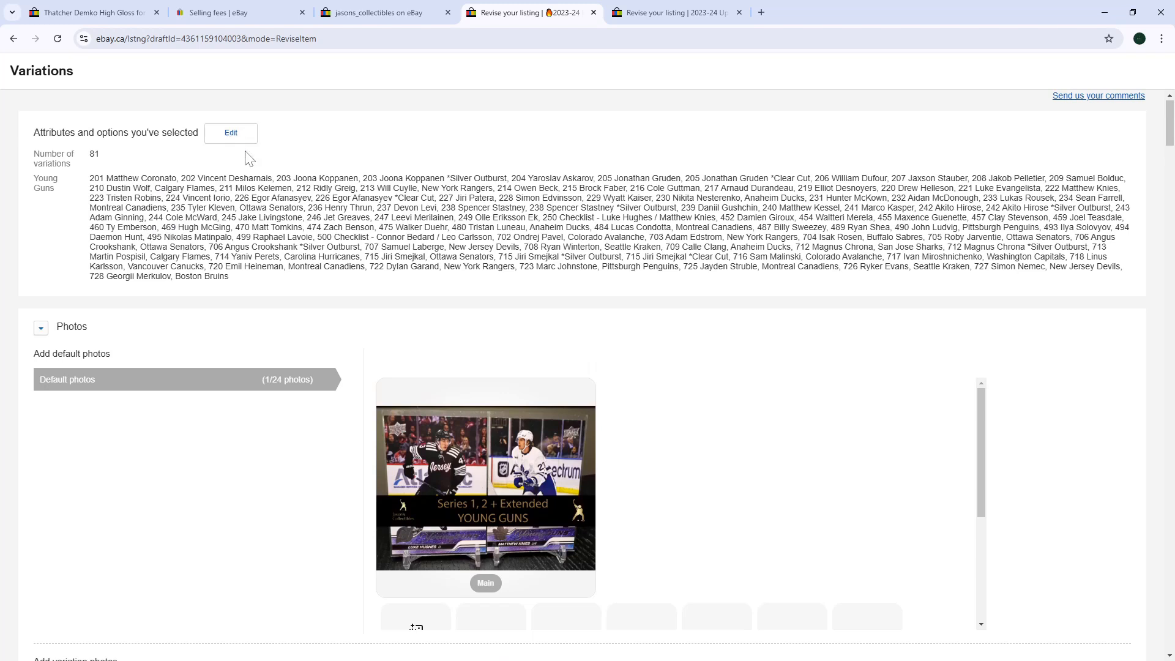
Examine the listing's default photos and the variation photos assigned to each Young Guns card.
{"action": "scroll", "coordinate": [352, 363], "scroll_direction": "down", "scroll_amount": 2}
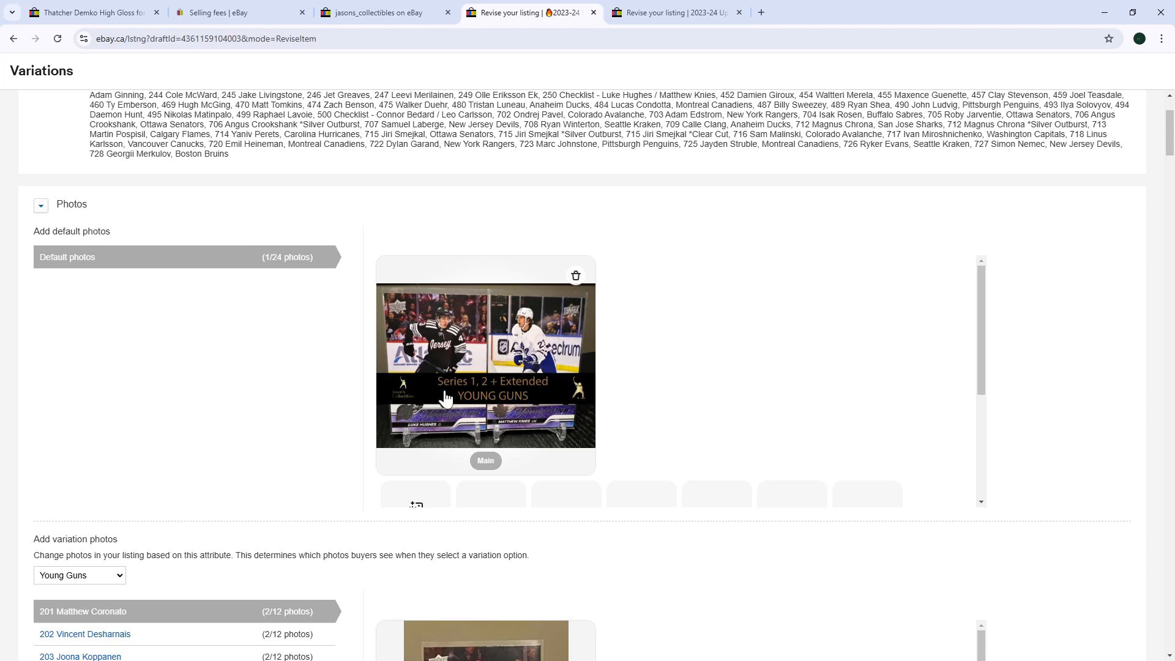
{"action": "scroll", "coordinate": [489, 364], "scroll_direction": "down", "scroll_amount": 2}
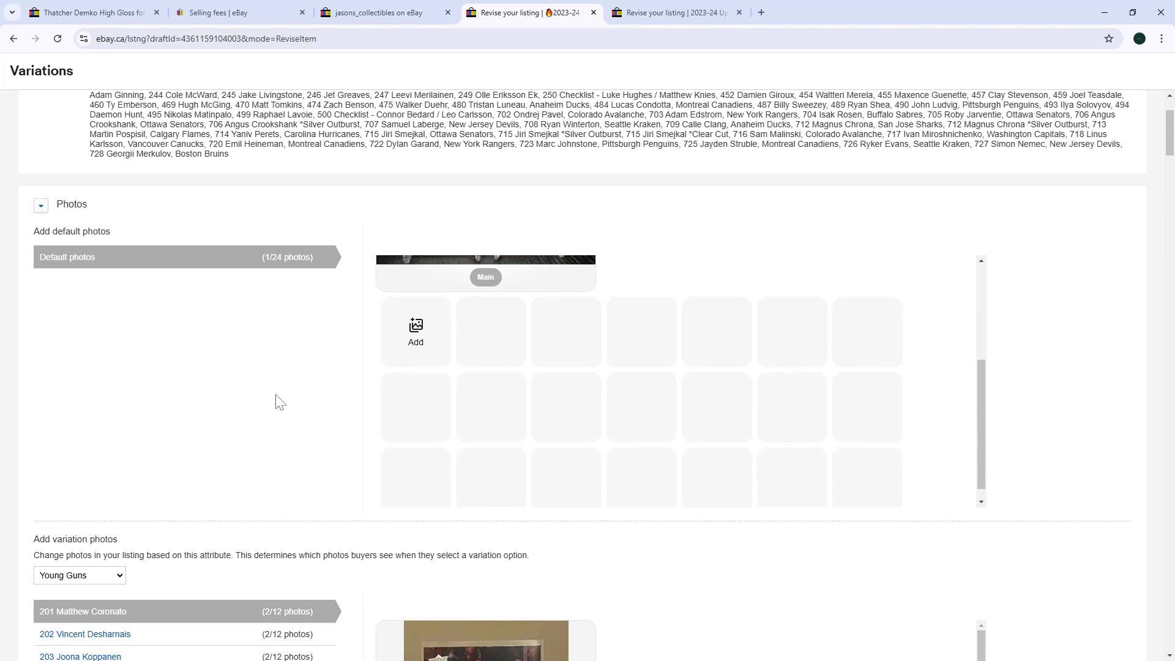
{"action": "scroll", "coordinate": [275, 398], "scroll_direction": "down", "scroll_amount": 6}
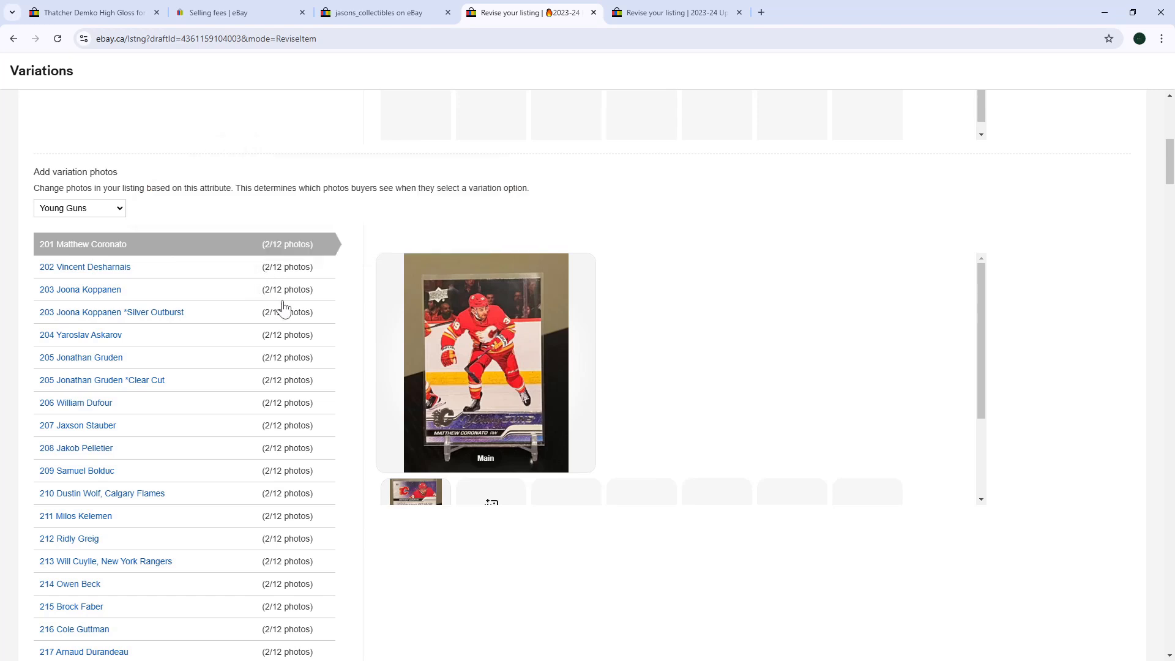
{"action": "scroll", "coordinate": [282, 307], "scroll_direction": "down", "scroll_amount": 1}
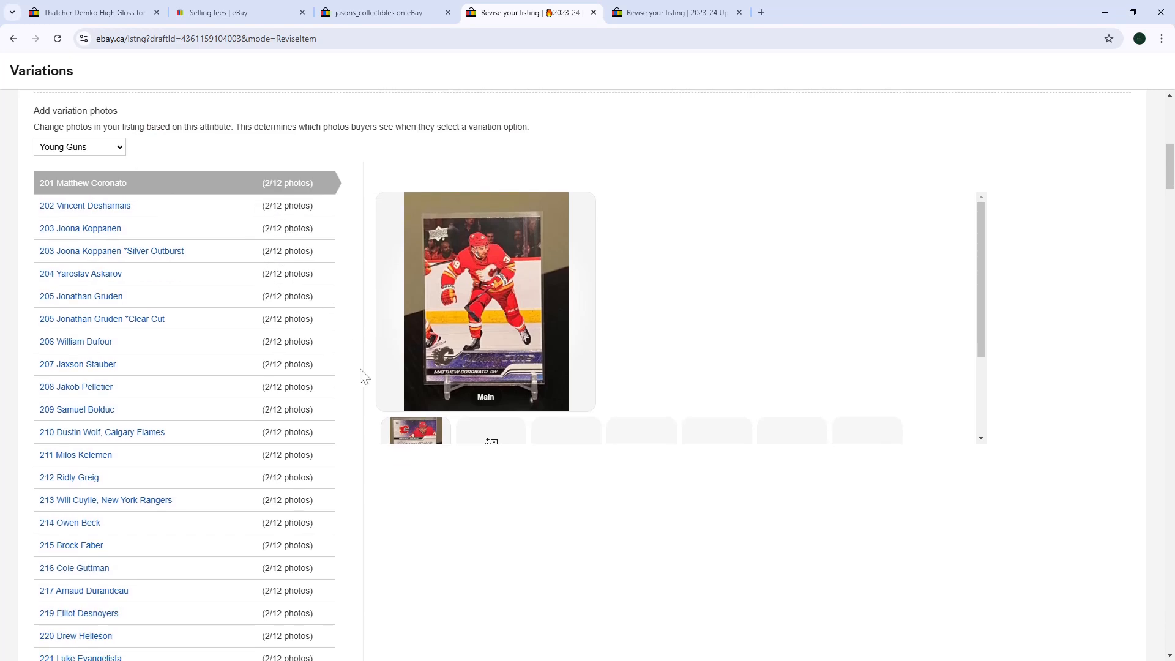
{"action": "scroll", "coordinate": [516, 355], "scroll_direction": "down", "scroll_amount": 1}
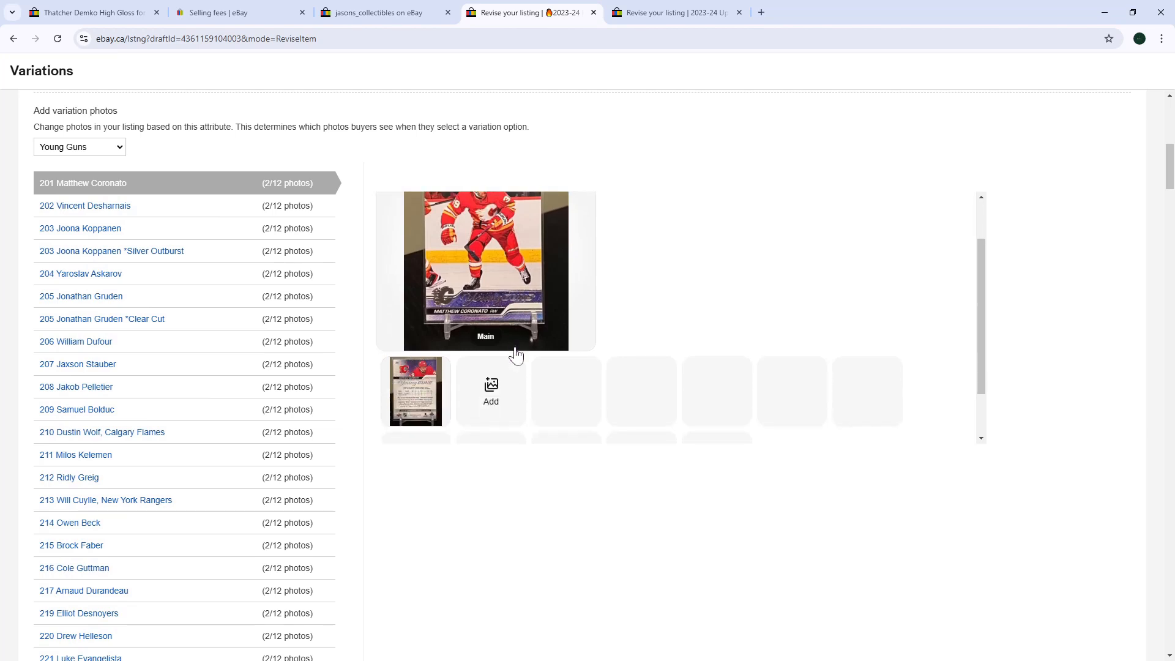
{"action": "scroll", "coordinate": [178, 336], "scroll_direction": "down", "scroll_amount": 6}
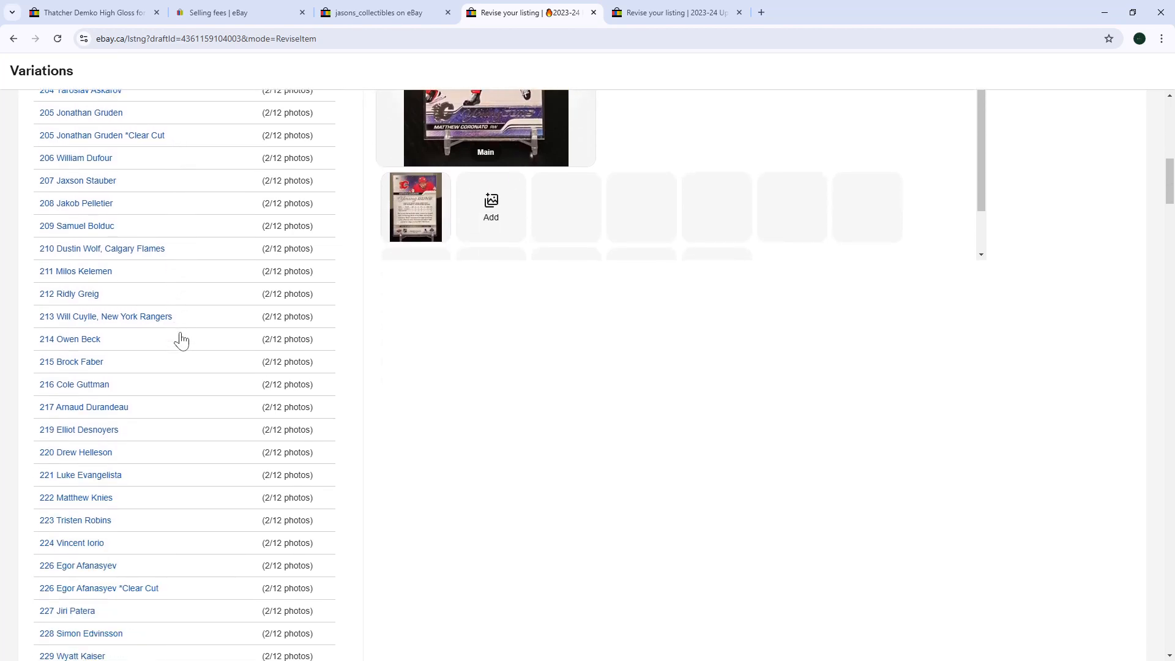
{"action": "scroll", "coordinate": [183, 337], "scroll_direction": "down", "scroll_amount": 7}
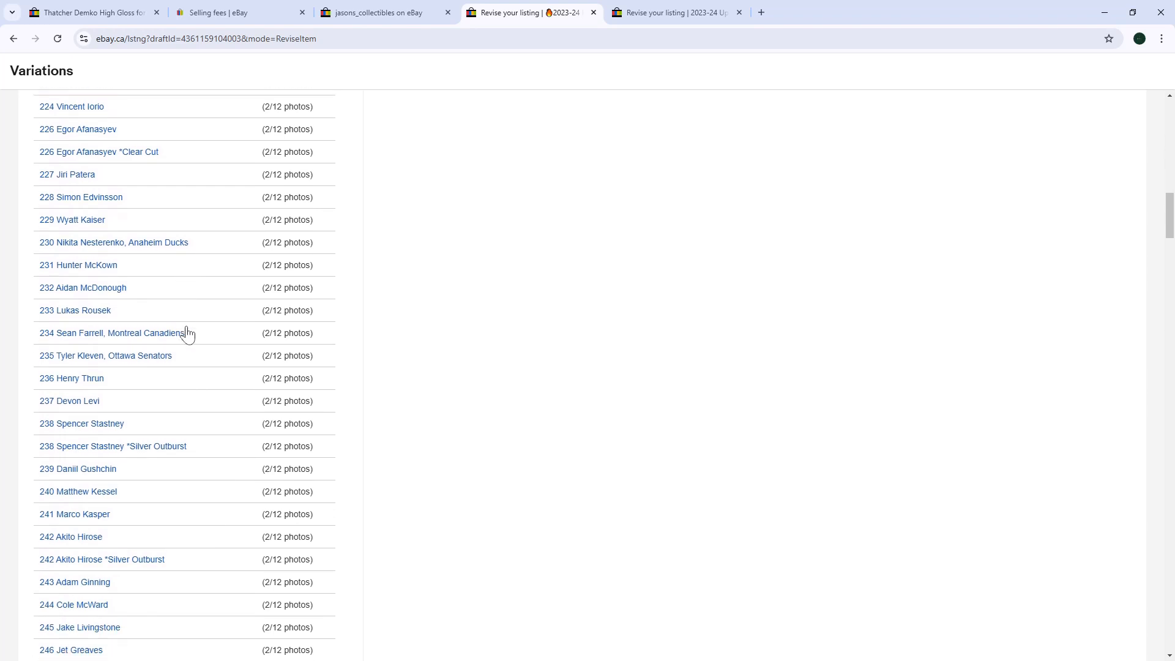
{"action": "scroll", "coordinate": [187, 335], "scroll_direction": "down", "scroll_amount": 4}
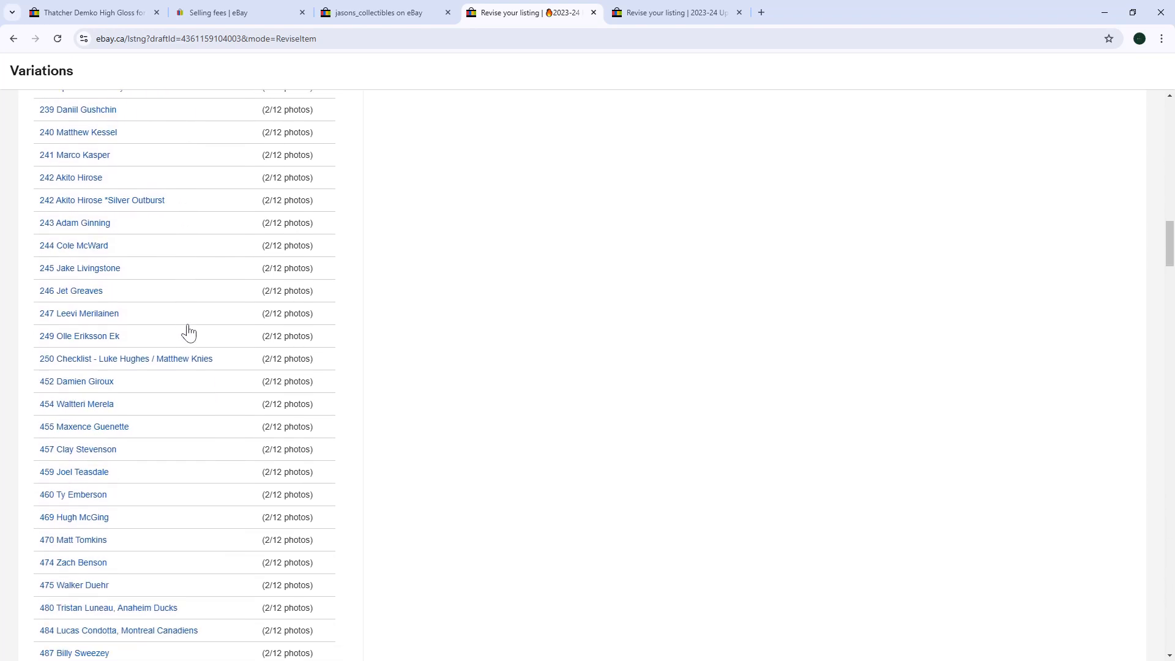
{"action": "scroll", "coordinate": [190, 329], "scroll_direction": "down", "scroll_amount": 7}
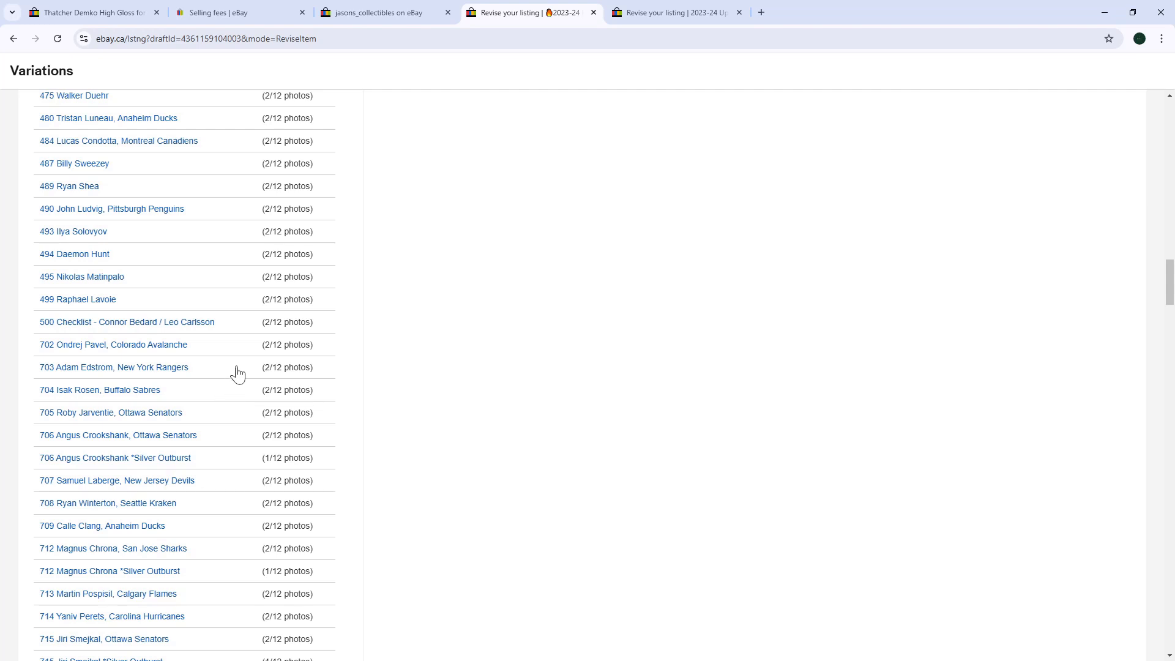
{"action": "scroll", "coordinate": [235, 381], "scroll_direction": "down", "scroll_amount": 4}
{"action": "scroll", "coordinate": [235, 367], "scroll_direction": "down", "scroll_amount": 2}
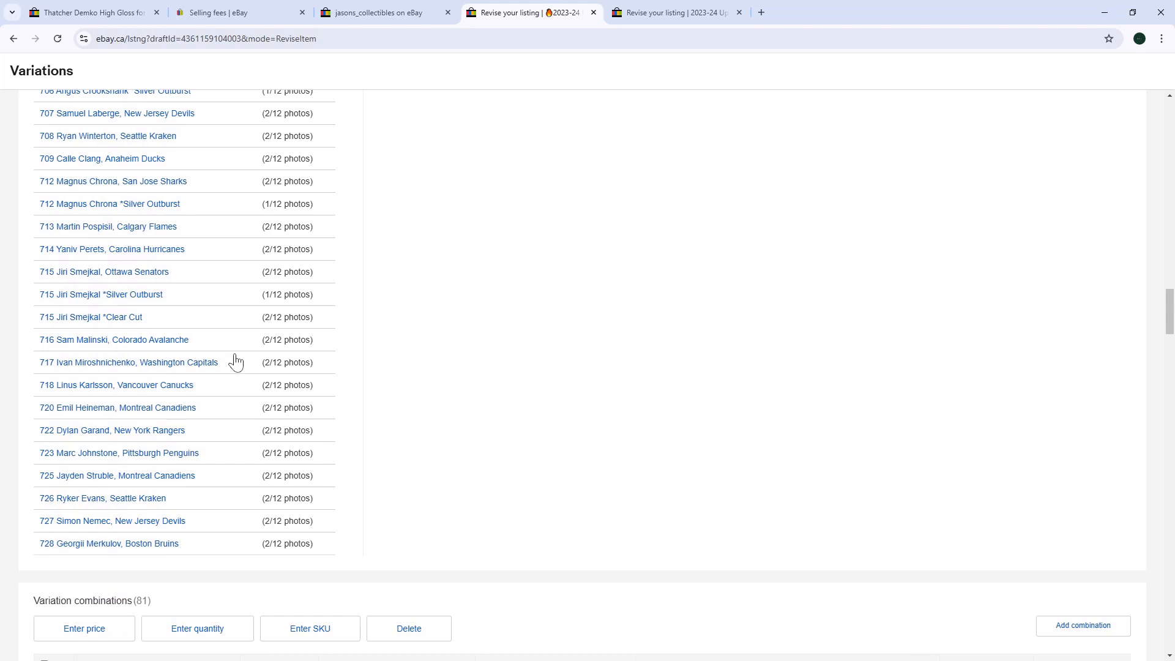
Examine the quantities and prices of the cards in the variation combinations table.
{"action": "scroll", "coordinate": [235, 362], "scroll_direction": "down", "scroll_amount": 1}
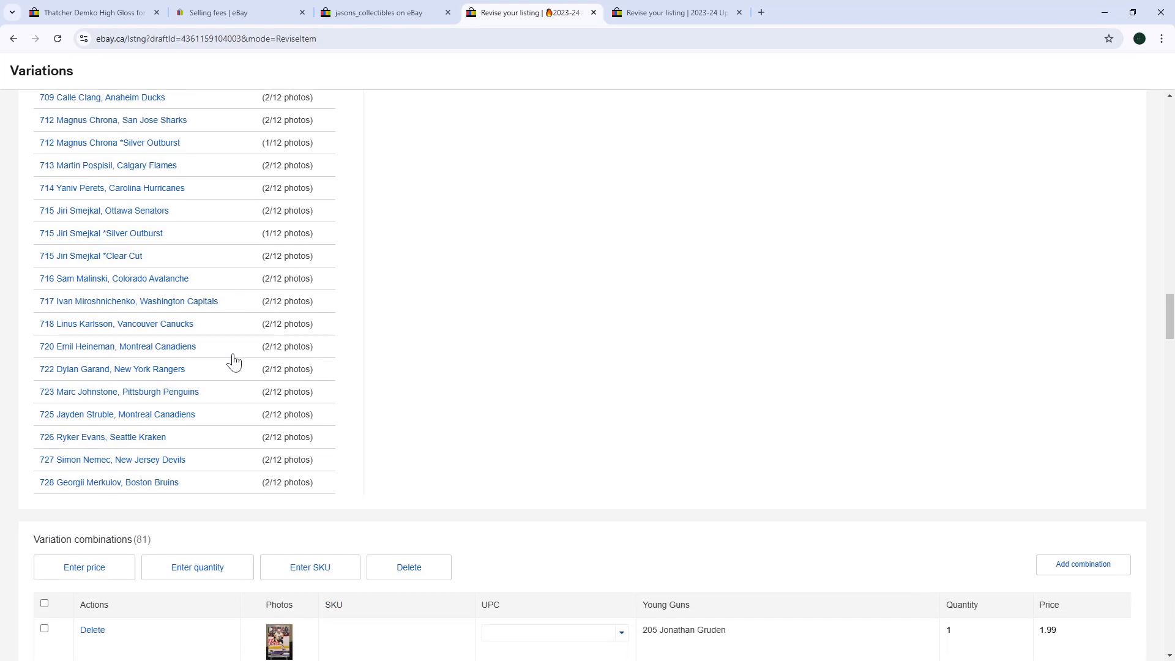
{"action": "scroll", "coordinate": [235, 357], "scroll_direction": "down", "scroll_amount": 2}
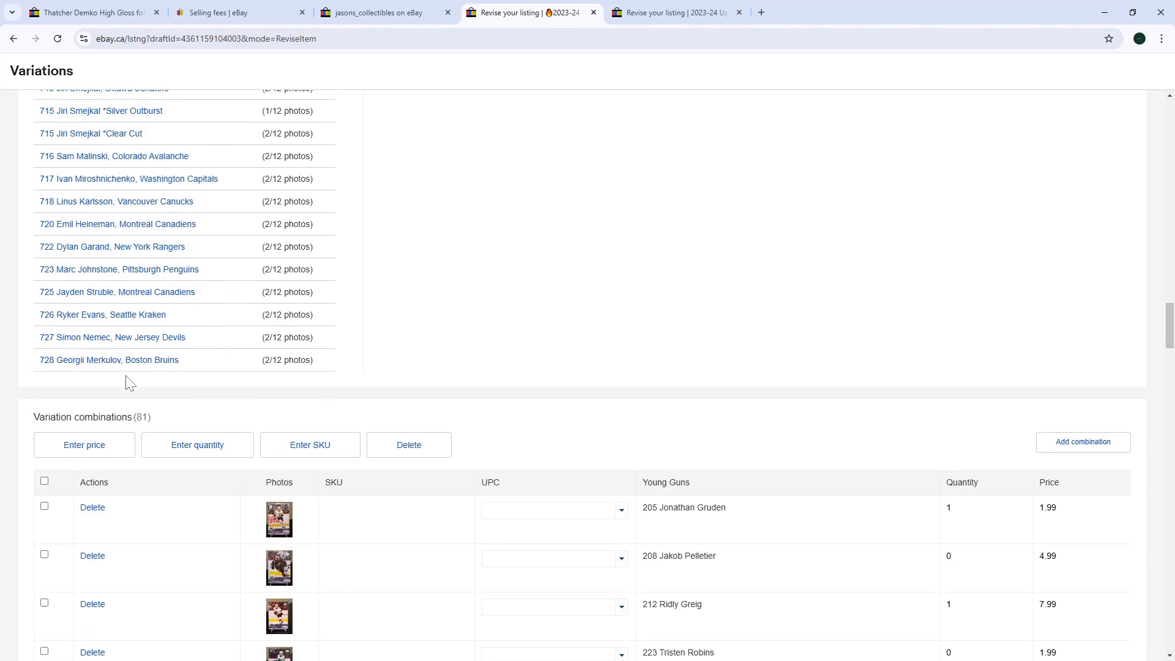
{"action": "scroll", "coordinate": [293, 374], "scroll_direction": "down", "scroll_amount": 1}
{"action": "scroll", "coordinate": [296, 380], "scroll_direction": "down", "scroll_amount": 1}
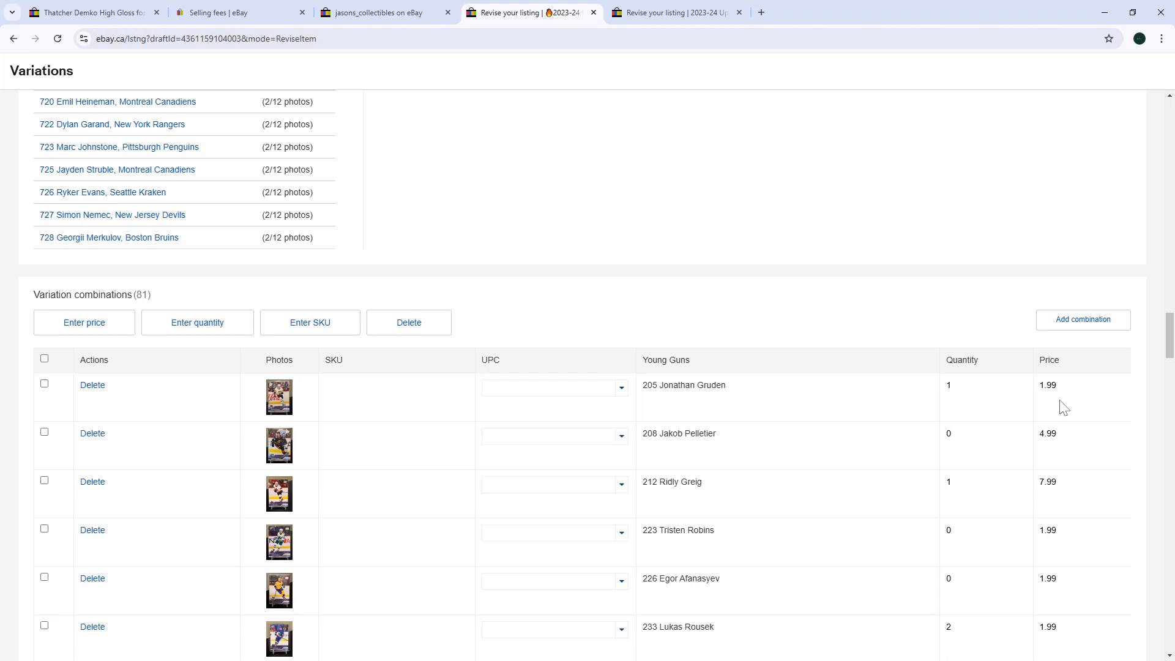
{"action": "scroll", "coordinate": [1028, 410], "scroll_direction": "down", "scroll_amount": 2}
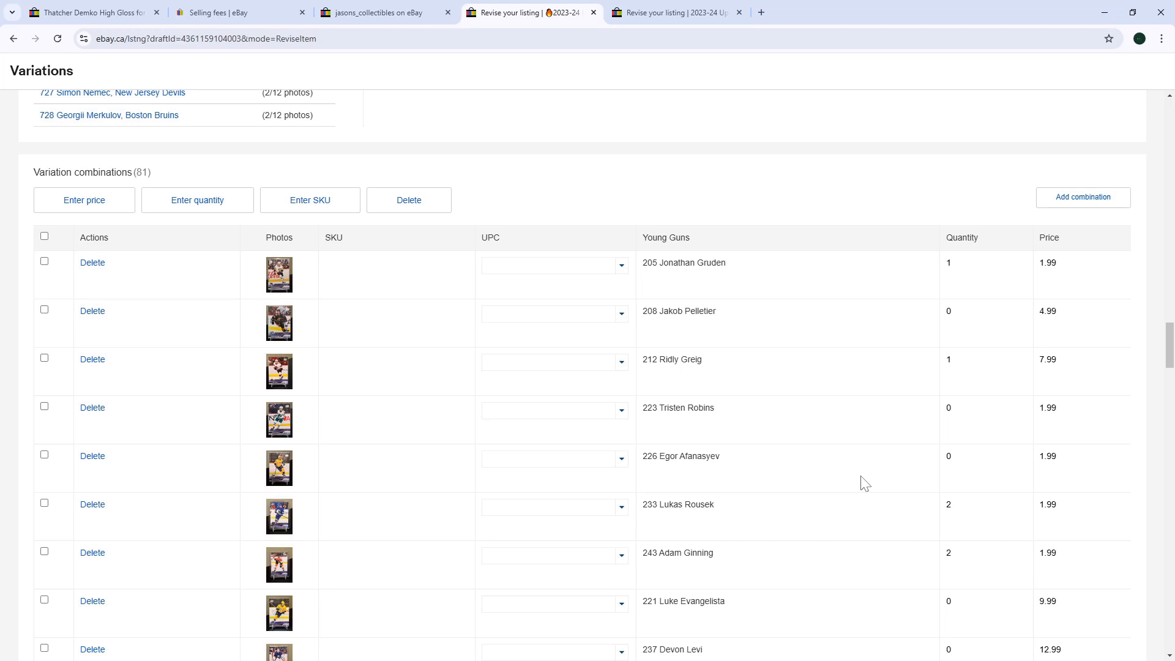
{"action": "scroll", "coordinate": [944, 421], "scroll_direction": "down", "scroll_amount": 3}
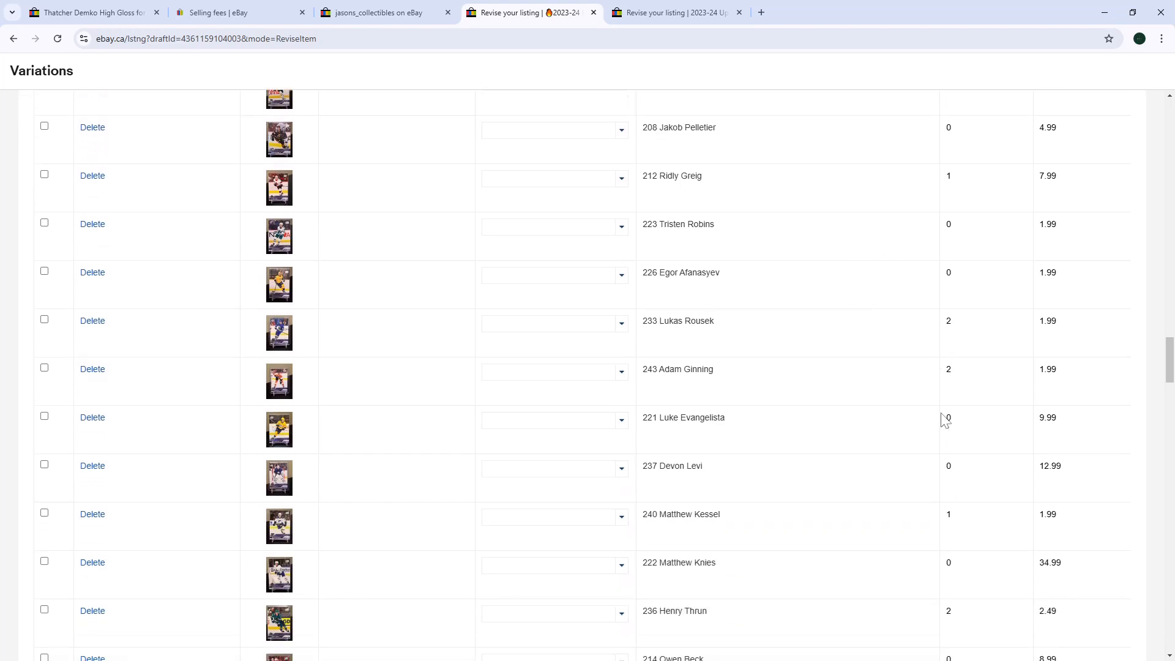
{"action": "scroll", "coordinate": [943, 422], "scroll_direction": "up", "scroll_amount": 2}
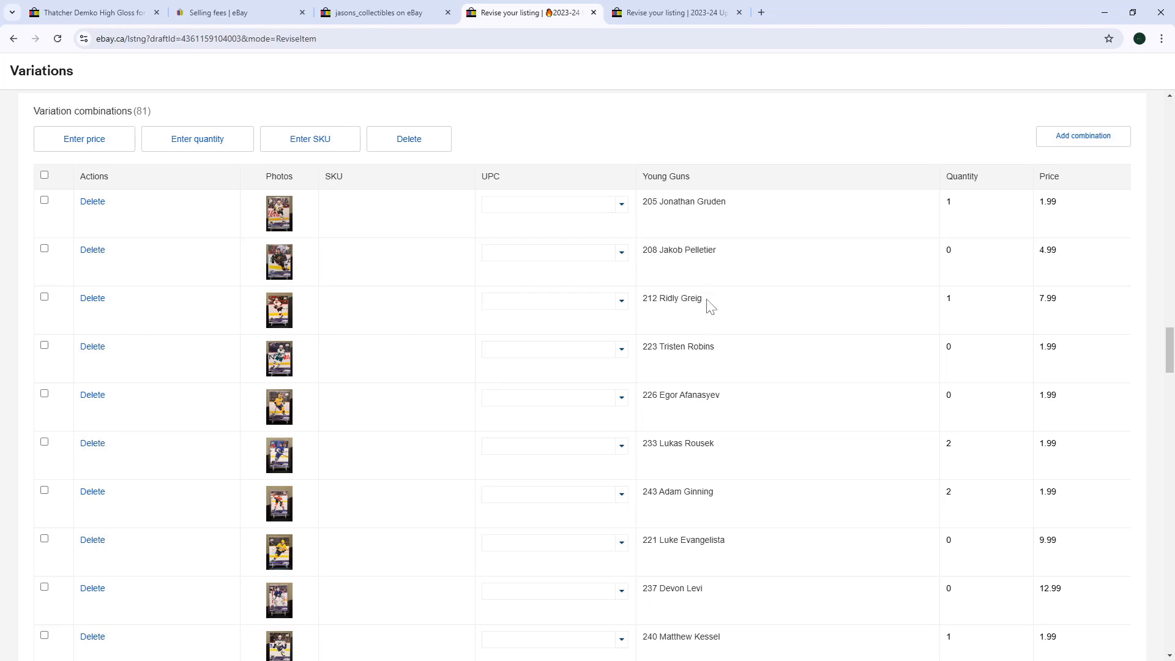
Select the 212 Ridly Greig combination, open its quantity entry, and cancel and deselect it.
{"action": "left_click_drag", "start_coordinate": [704, 300], "coordinate": [652, 298]}
{"action": "left_click", "coordinate": [44, 297]}
{"action": "left_click", "coordinate": [199, 141]}
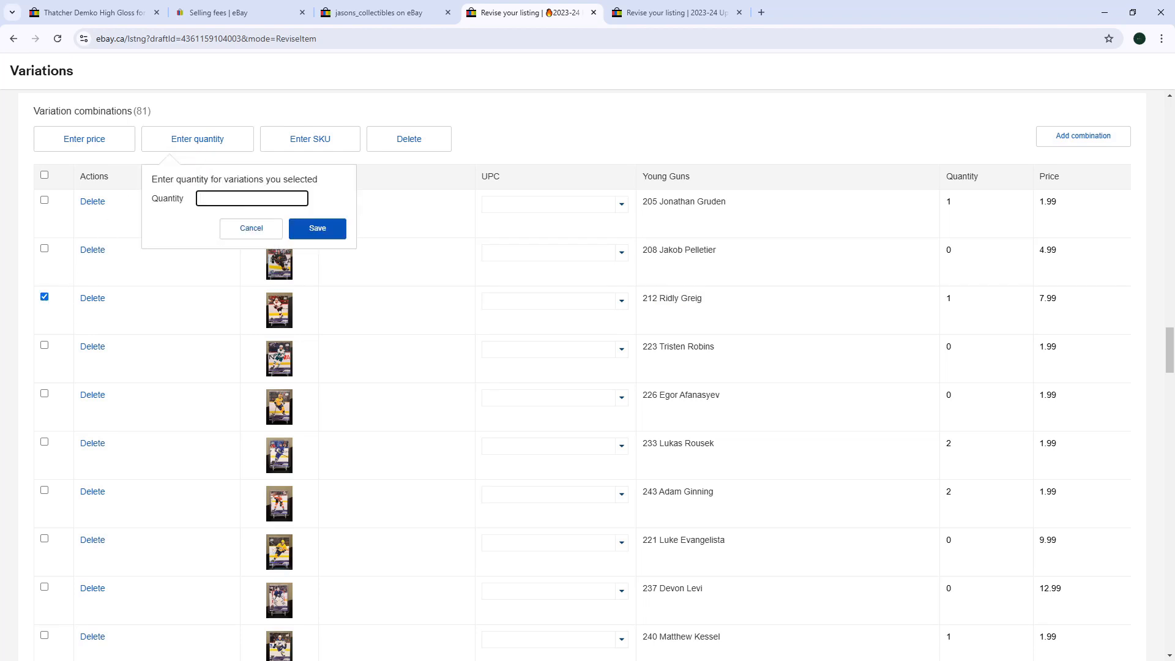
{"action": "left_click", "coordinate": [245, 228]}
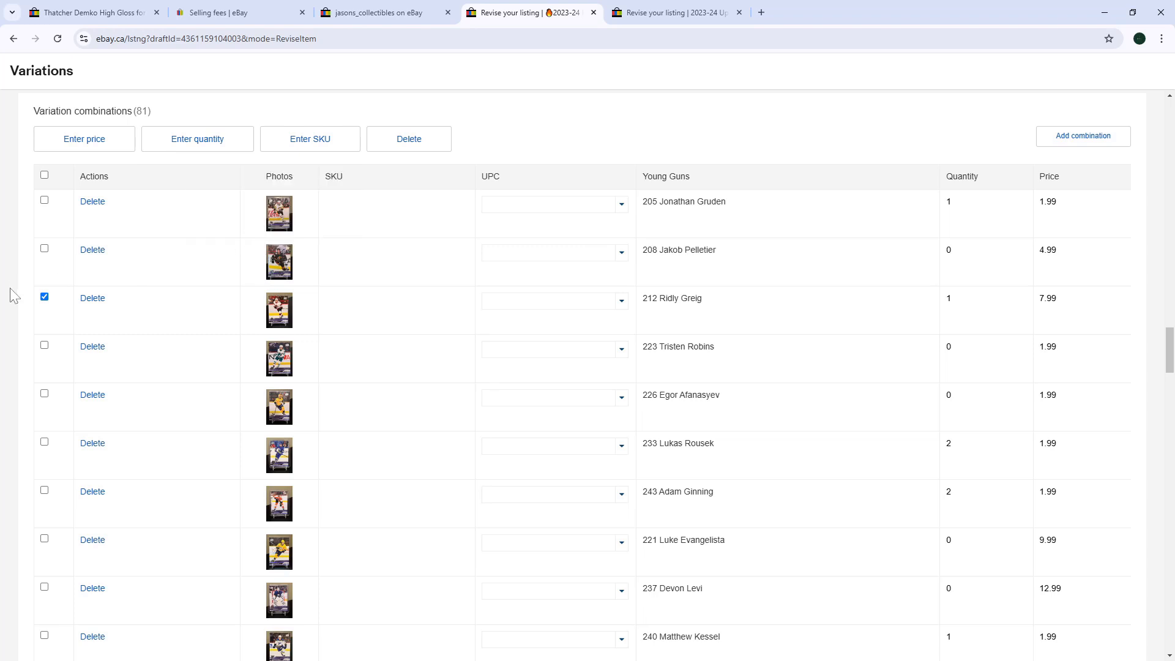
{"action": "left_click", "coordinate": [44, 298]}
Switch to the live Young Guns listing in Microsoft Edge, view 205 Jonathan Gruden's photos and price, and return to the listing revision in Chrome.
{"action": "key", "text": "alt+Tab"}
{"action": "left_click", "coordinate": [446, 10]}
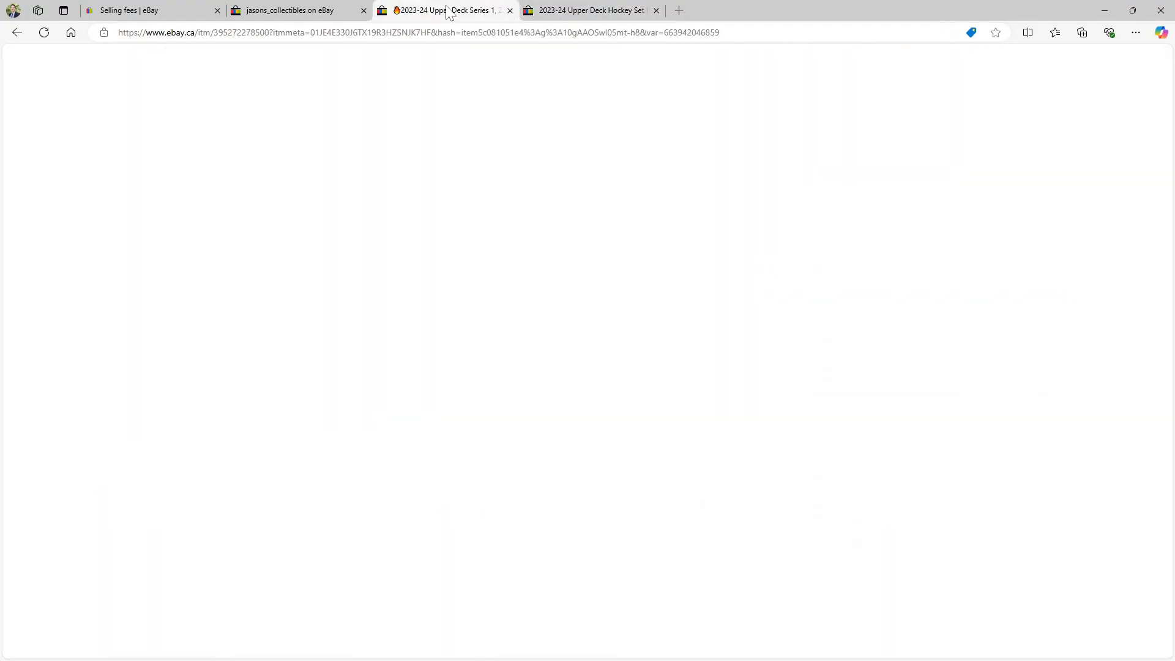
{"action": "left_click", "coordinate": [765, 218]}
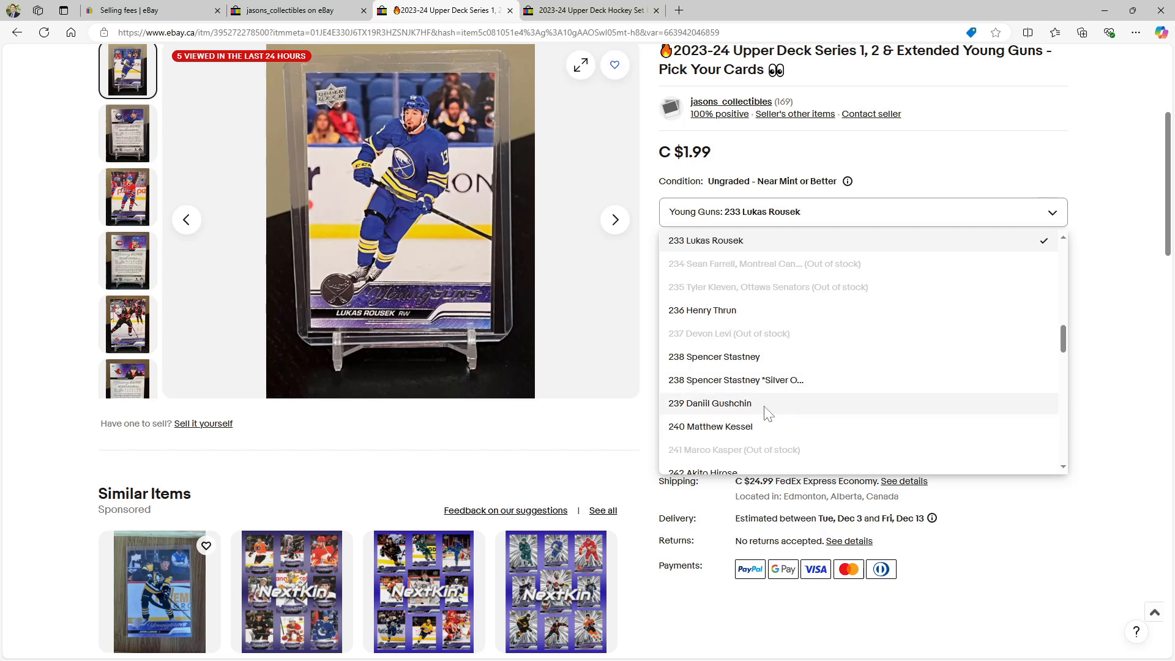
{"action": "scroll", "coordinate": [719, 310], "scroll_direction": "up", "scroll_amount": 10}
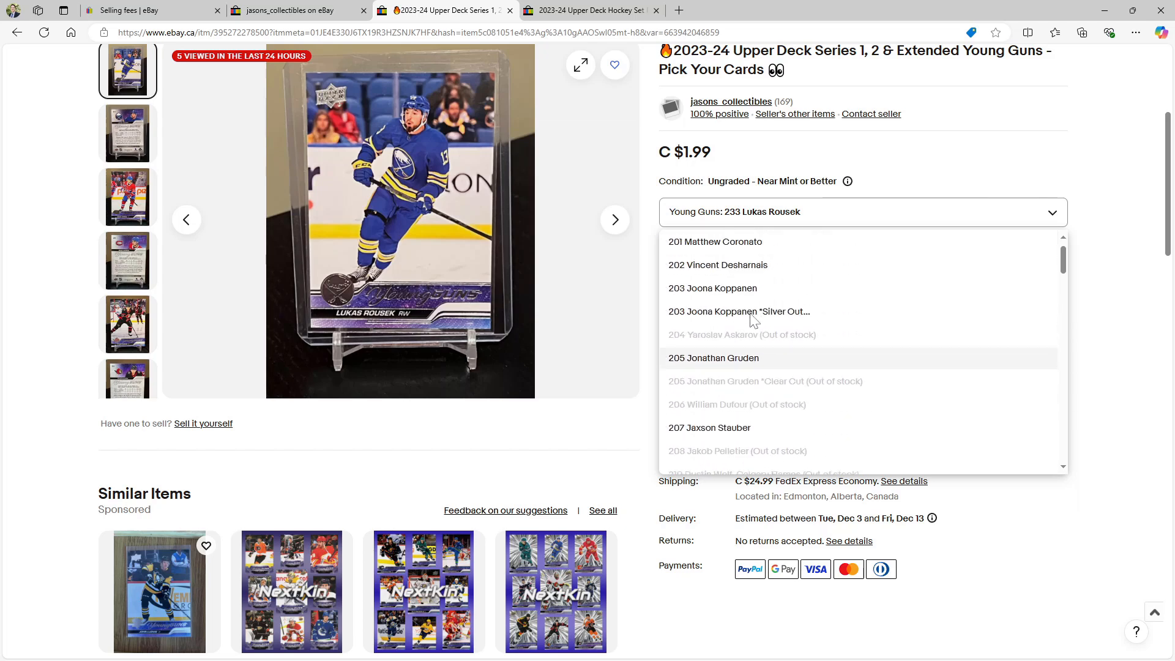
{"action": "left_click", "coordinate": [741, 380]}
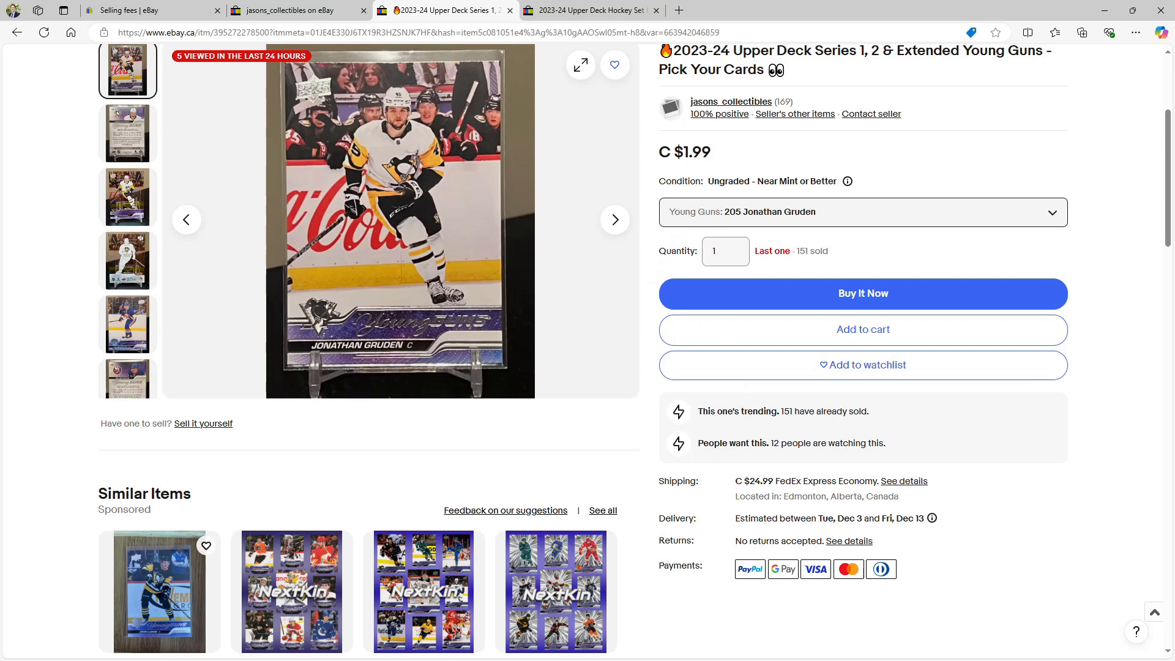
{"action": "left_click_drag", "start_coordinate": [715, 153], "coordinate": [661, 153]}
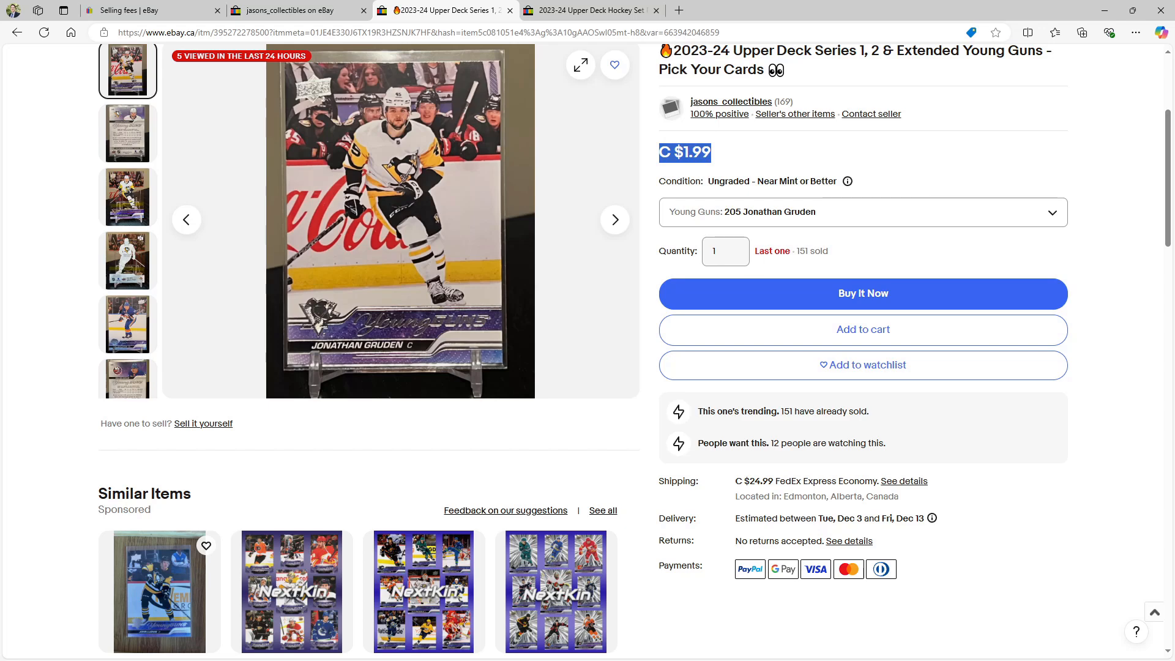
{"action": "left_click", "coordinate": [1104, 10]}
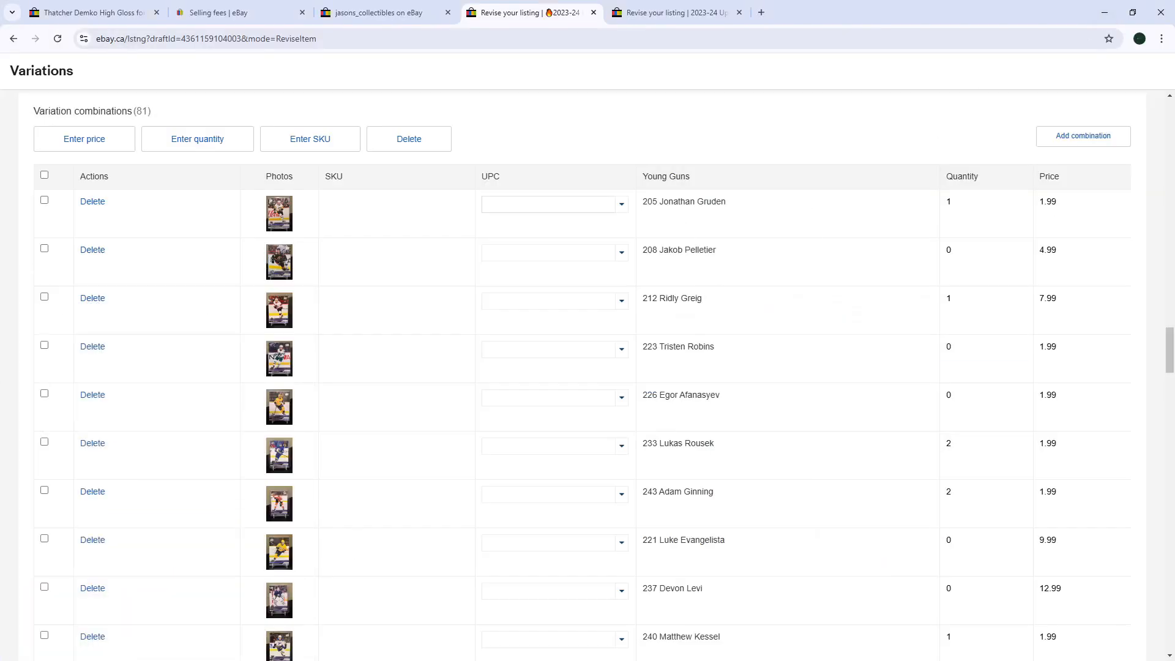
Select the 205 Jonathan Gruden combination, open its price and quantity entries, cancel both, and deselect it.
{"action": "left_click", "coordinate": [44, 200]}
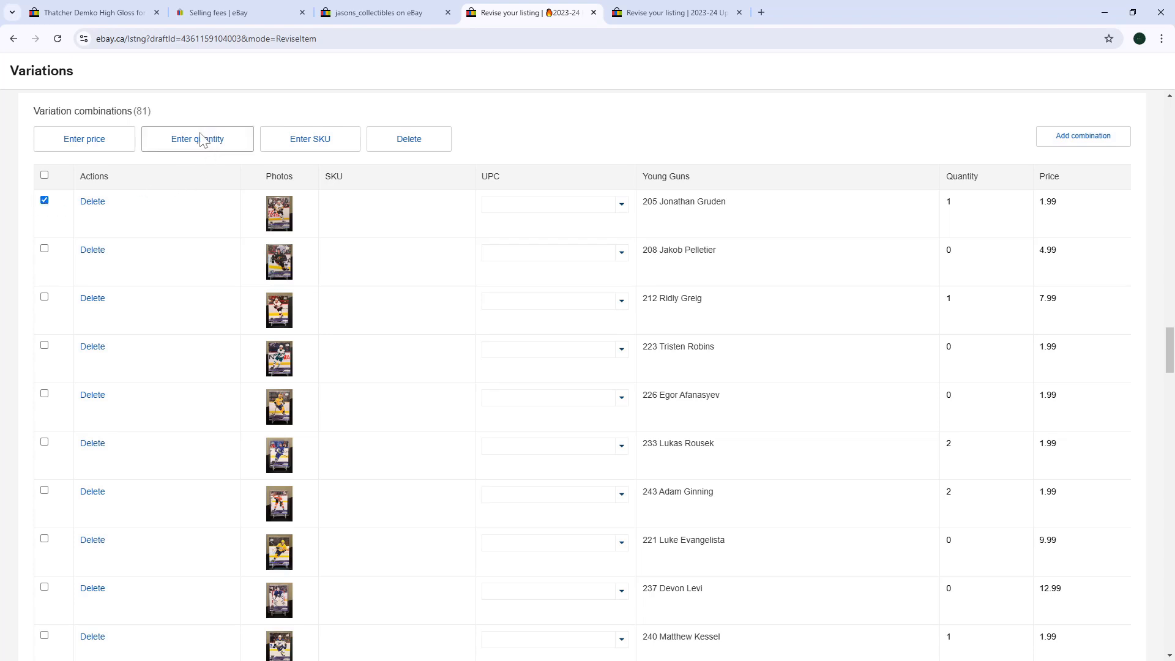
{"action": "left_click", "coordinate": [93, 142]}
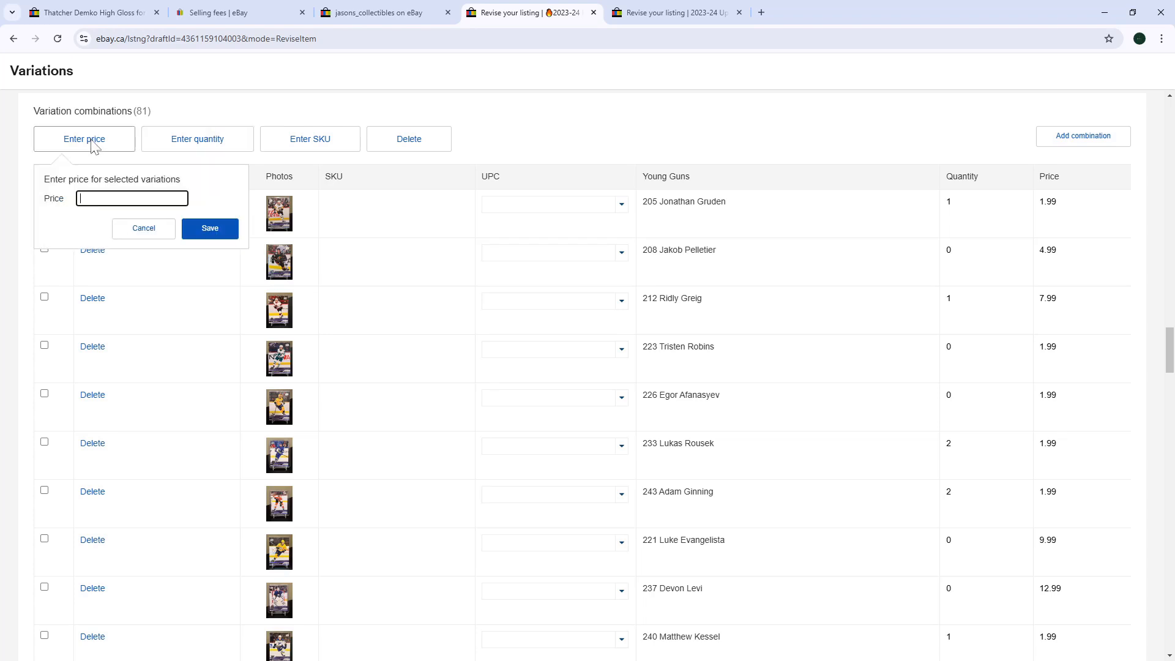
{"action": "left_click", "coordinate": [166, 232]}
{"action": "left_click", "coordinate": [196, 146]}
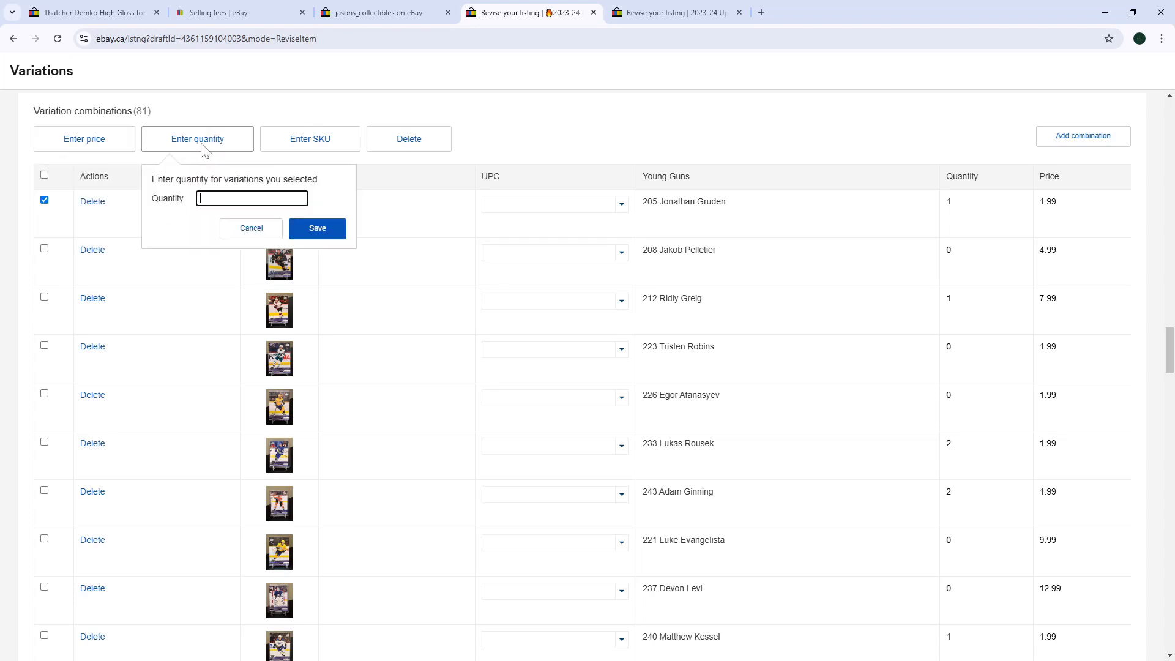
{"action": "left_click", "coordinate": [251, 230]}
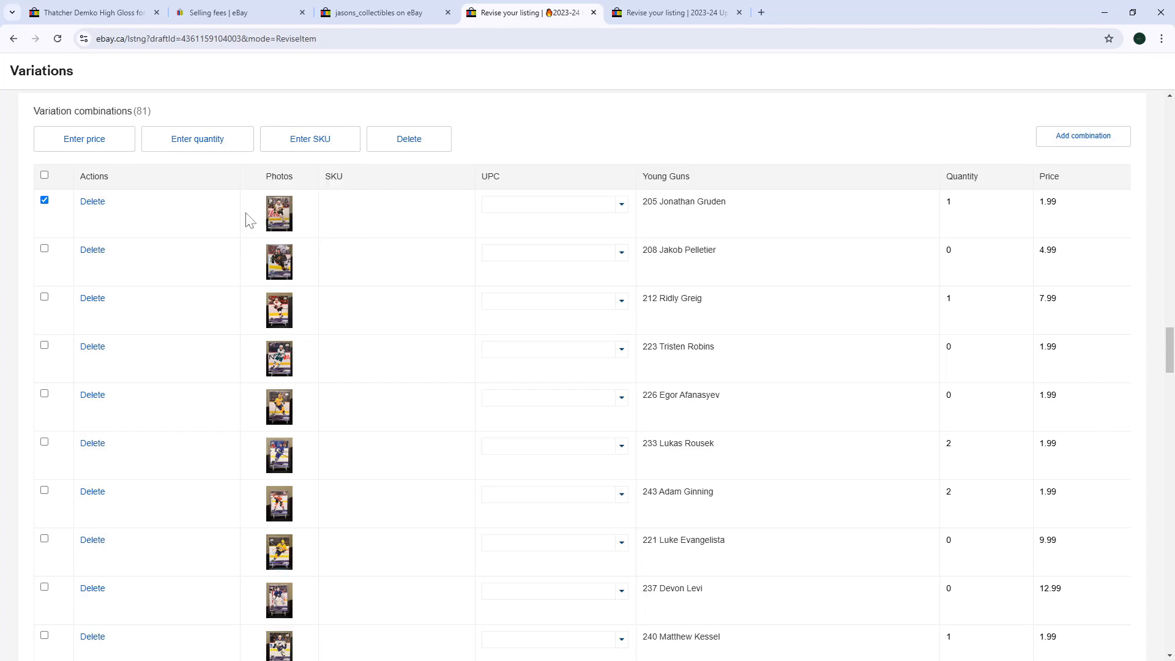
{"action": "left_click", "coordinate": [44, 201]}
Save and close the Young Guns variations and review the rest of the listing revision form.
{"action": "scroll", "coordinate": [234, 278], "scroll_direction": "down", "scroll_amount": 10}
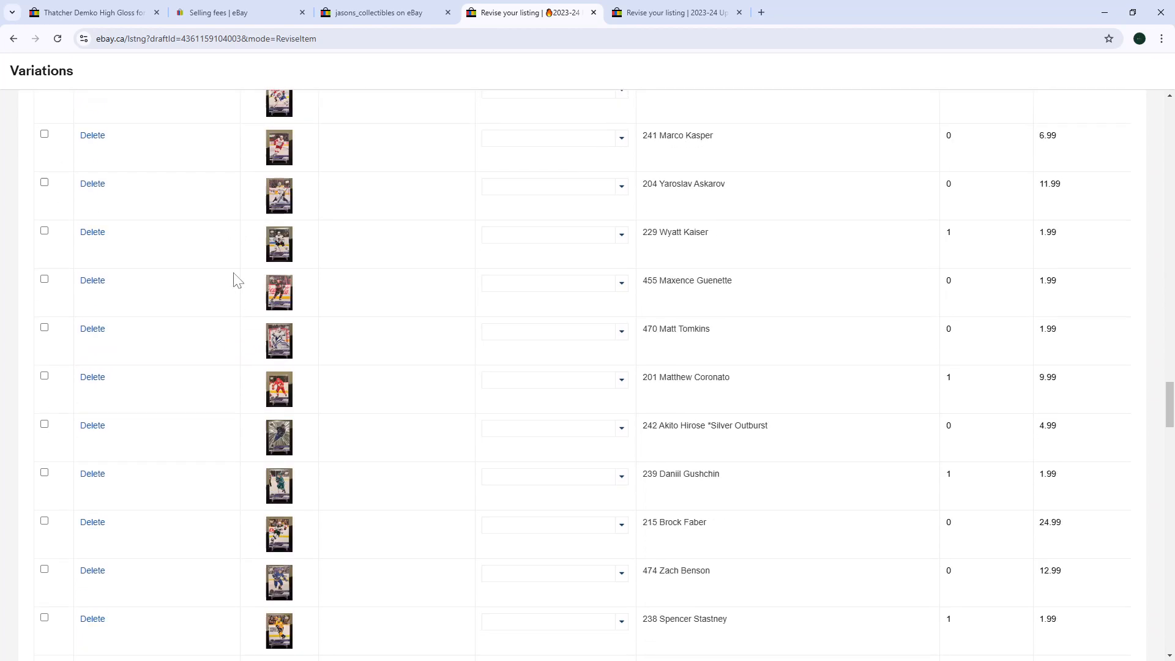
{"action": "scroll", "coordinate": [237, 278], "scroll_direction": "down", "scroll_amount": 20}
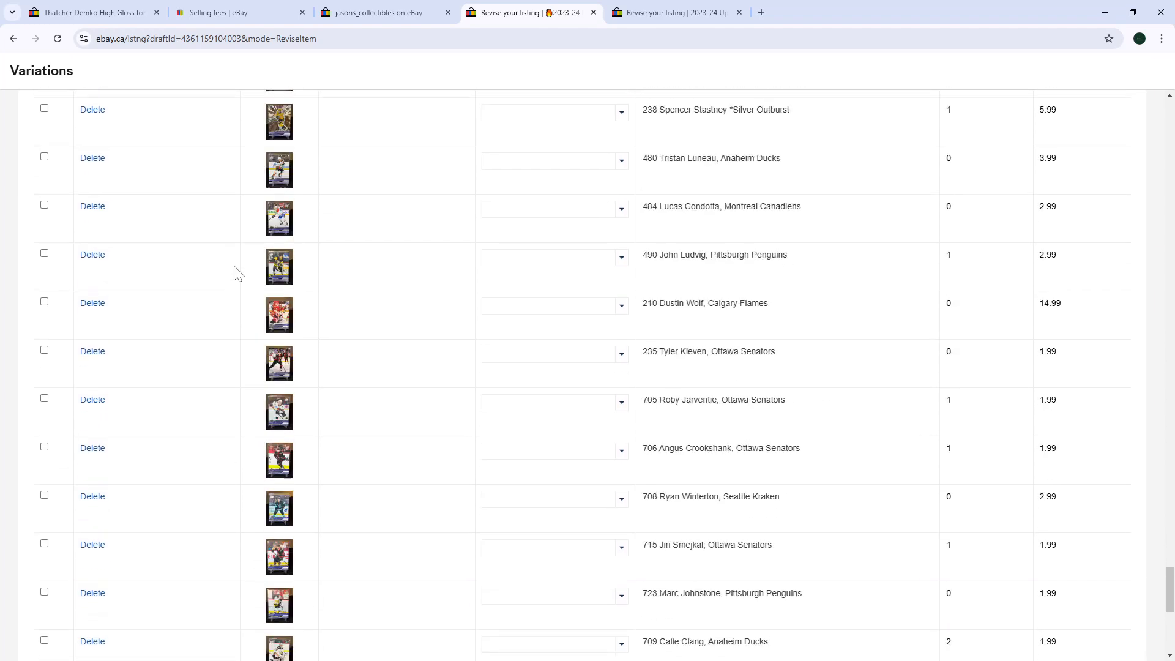
{"action": "scroll", "coordinate": [238, 274], "scroll_direction": "down", "scroll_amount": 8}
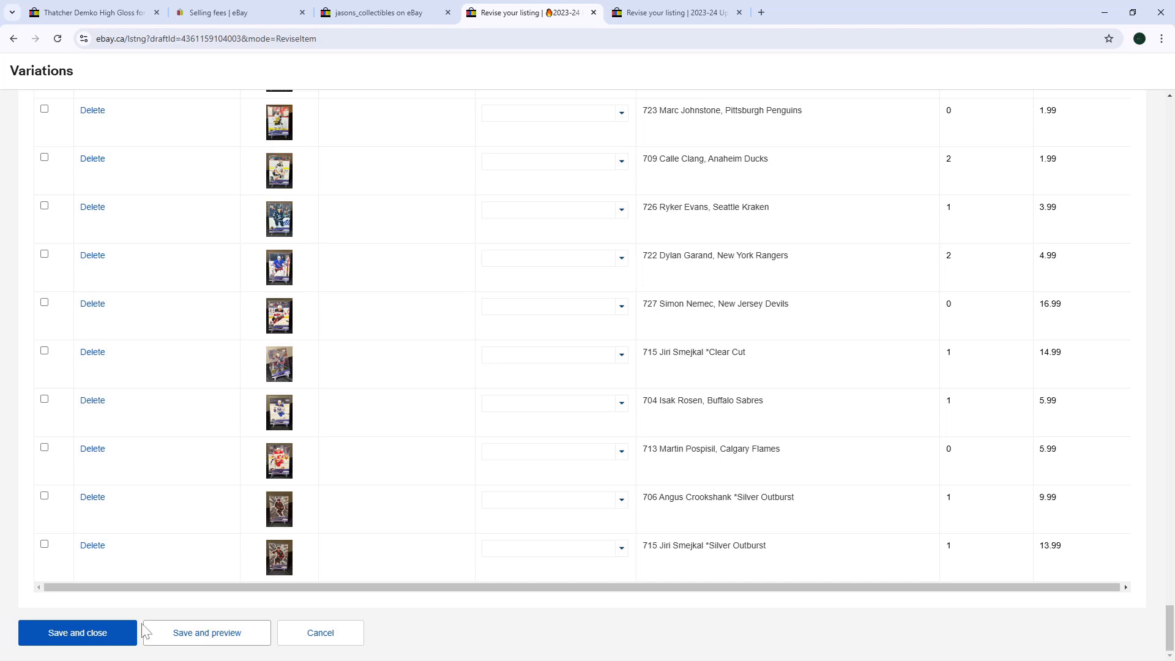
{"action": "left_click", "coordinate": [71, 634]}
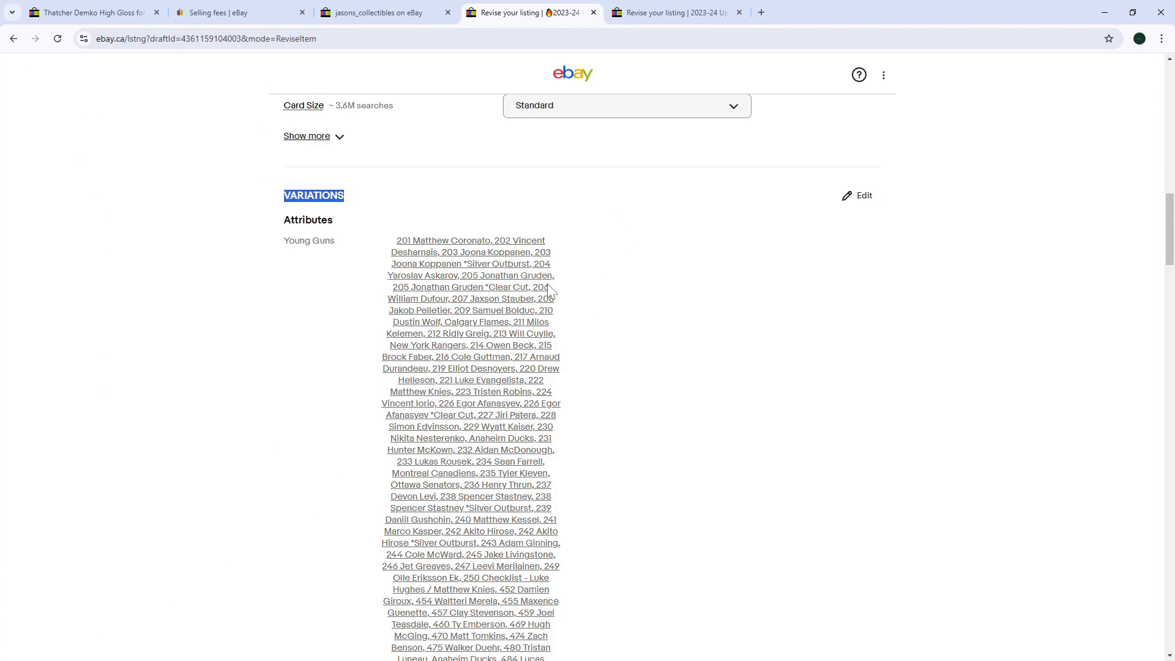
{"action": "scroll", "coordinate": [550, 290], "scroll_direction": "down", "scroll_amount": 1}
{"action": "scroll", "coordinate": [550, 287], "scroll_direction": "down", "scroll_amount": 20}
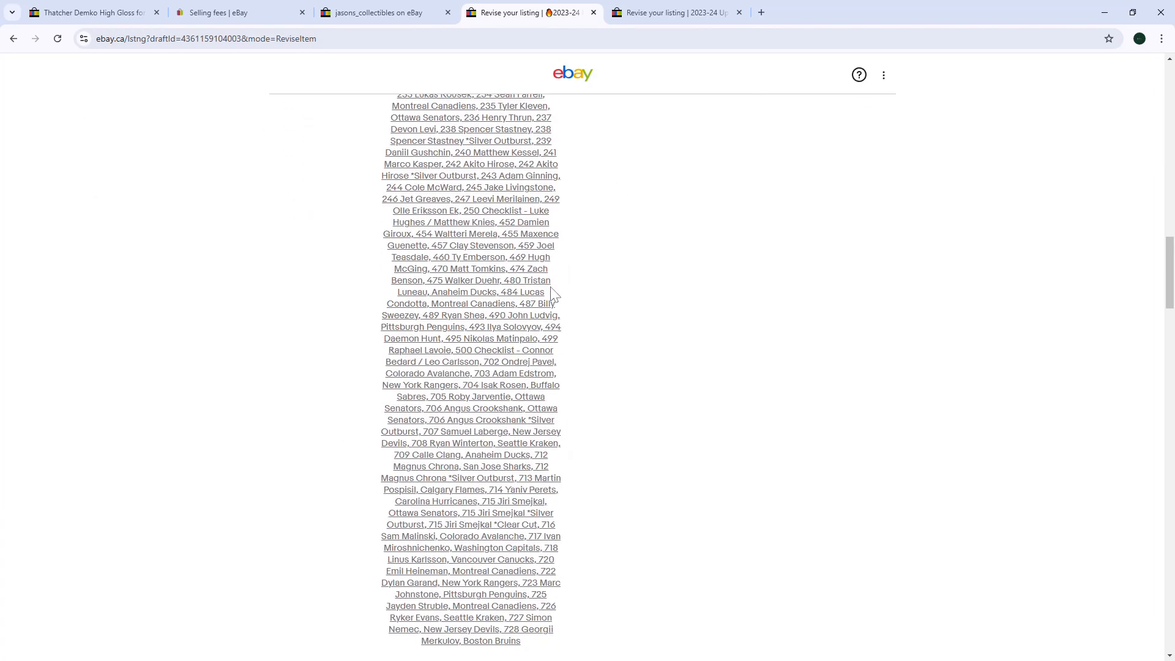
{"action": "scroll", "coordinate": [554, 294], "scroll_direction": "down", "scroll_amount": 20}
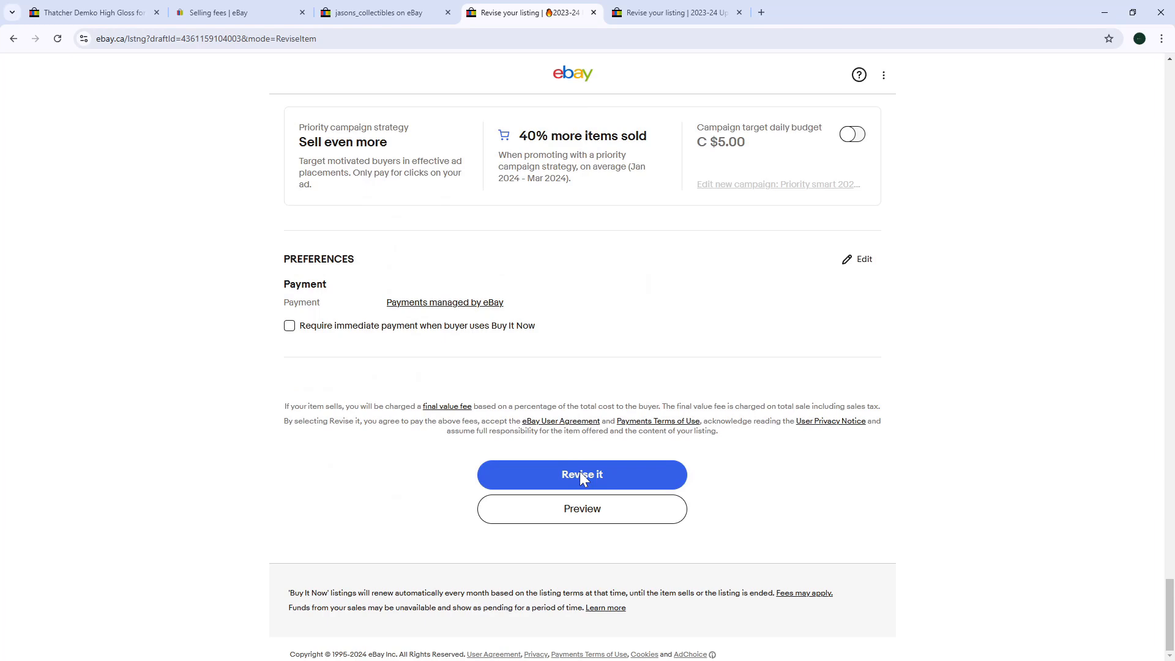
Bring up the Set Parallels listing's variations page, and switch to its live listing in Microsoft Edge.
{"action": "left_click", "coordinate": [685, 12]}
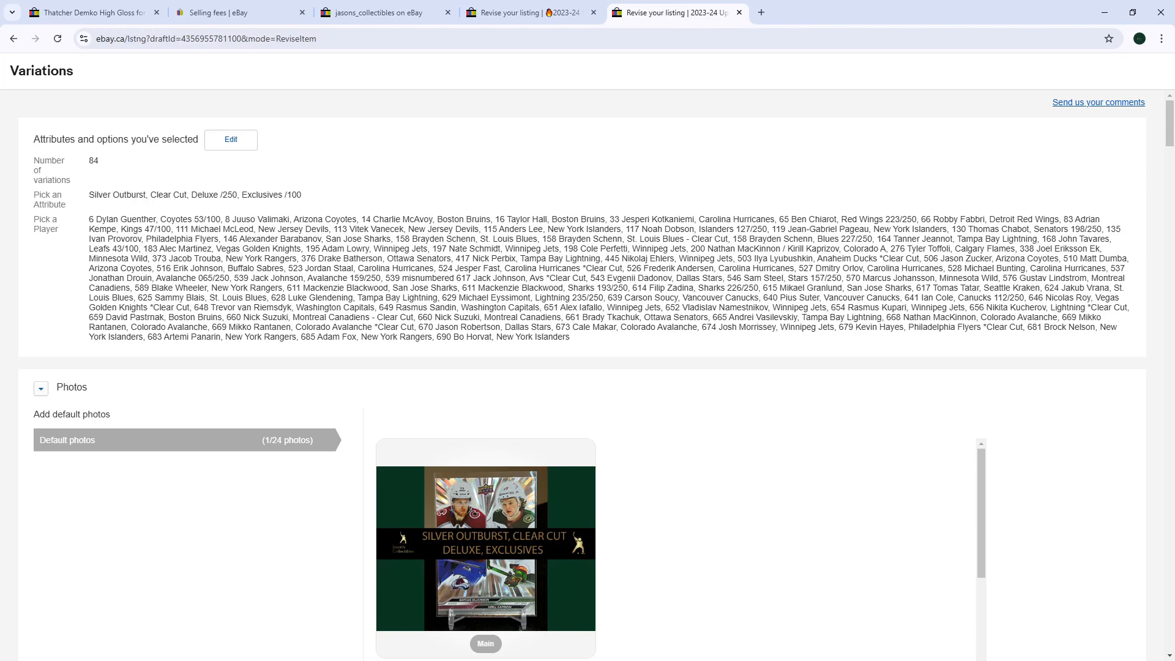
{"action": "key", "text": "alt+Tab"}
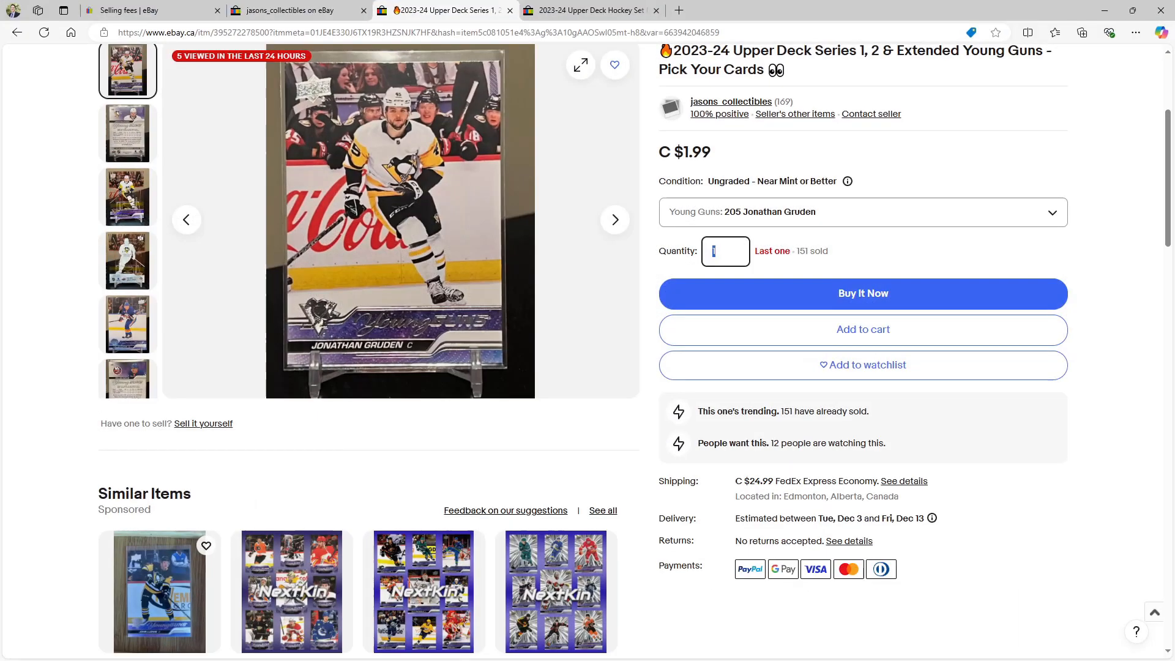
{"action": "left_click", "coordinate": [574, 9]}
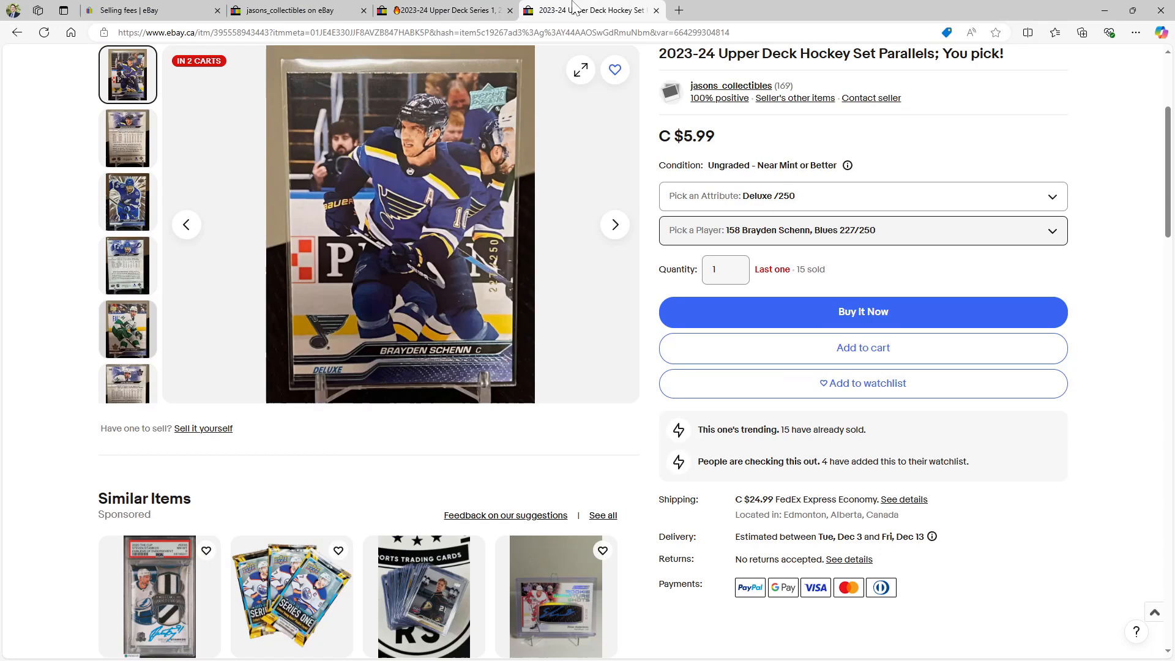
Browse the live listing's player and attribute choices, and pick the Clear Cut attribute with 503 Ilya Lyubushkin.
{"action": "left_click", "coordinate": [740, 231]}
{"action": "left_click", "coordinate": [744, 259]}
{"action": "left_click", "coordinate": [757, 293]}
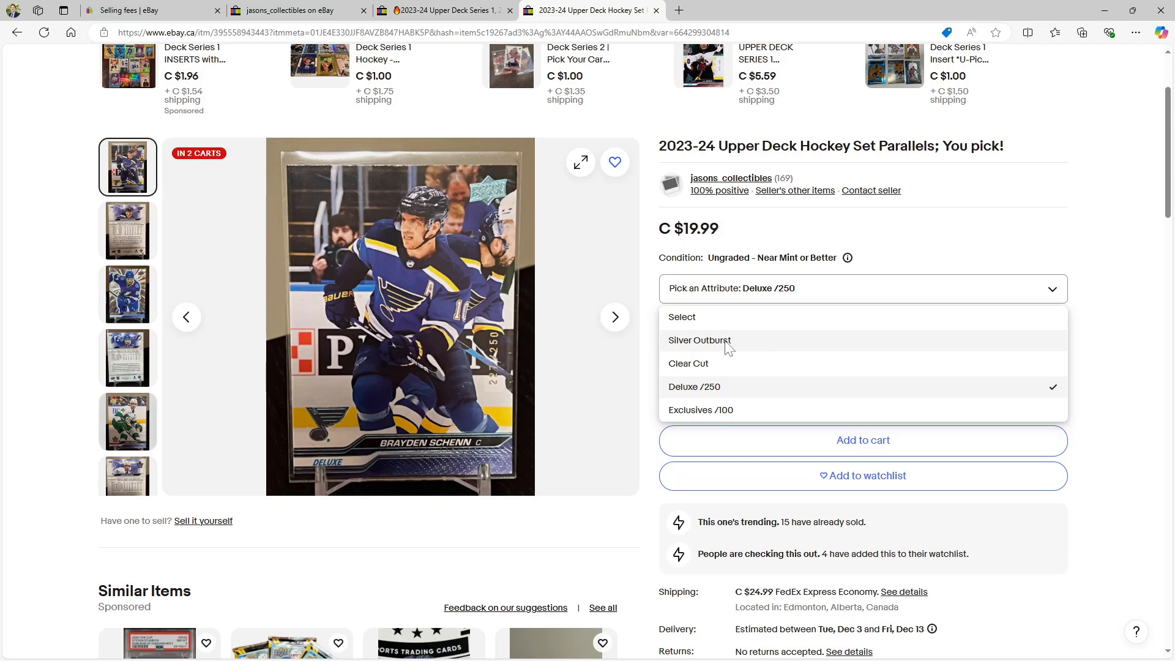
{"action": "left_click", "coordinate": [710, 363]}
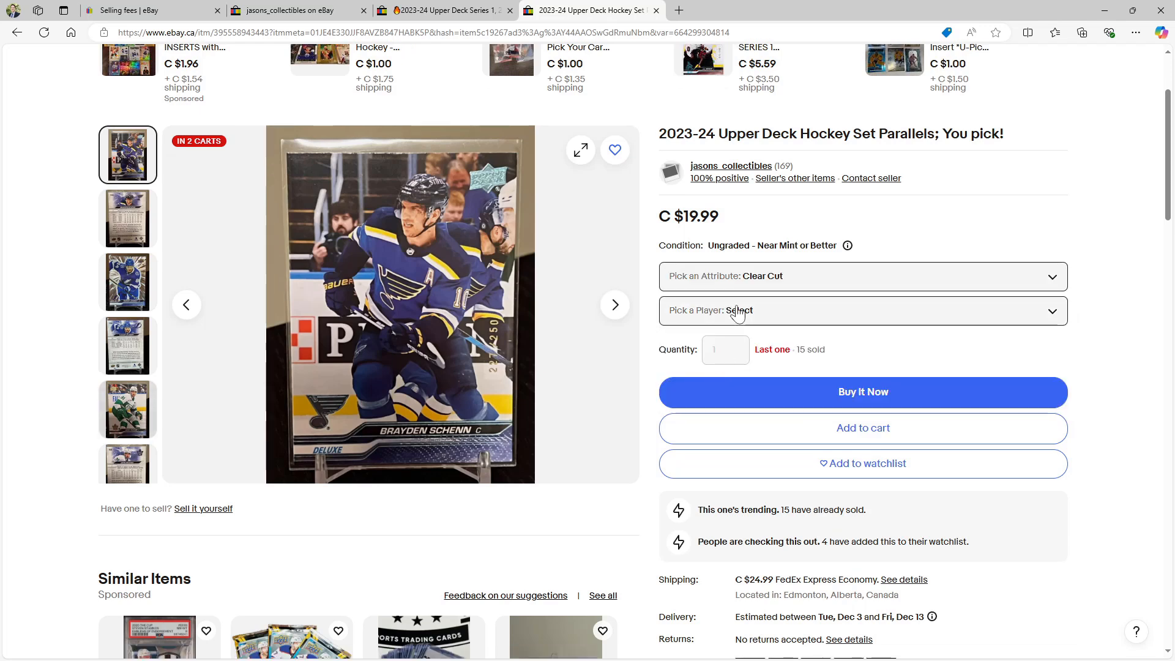
{"action": "left_click", "coordinate": [706, 311]}
{"action": "left_click", "coordinate": [751, 456]}
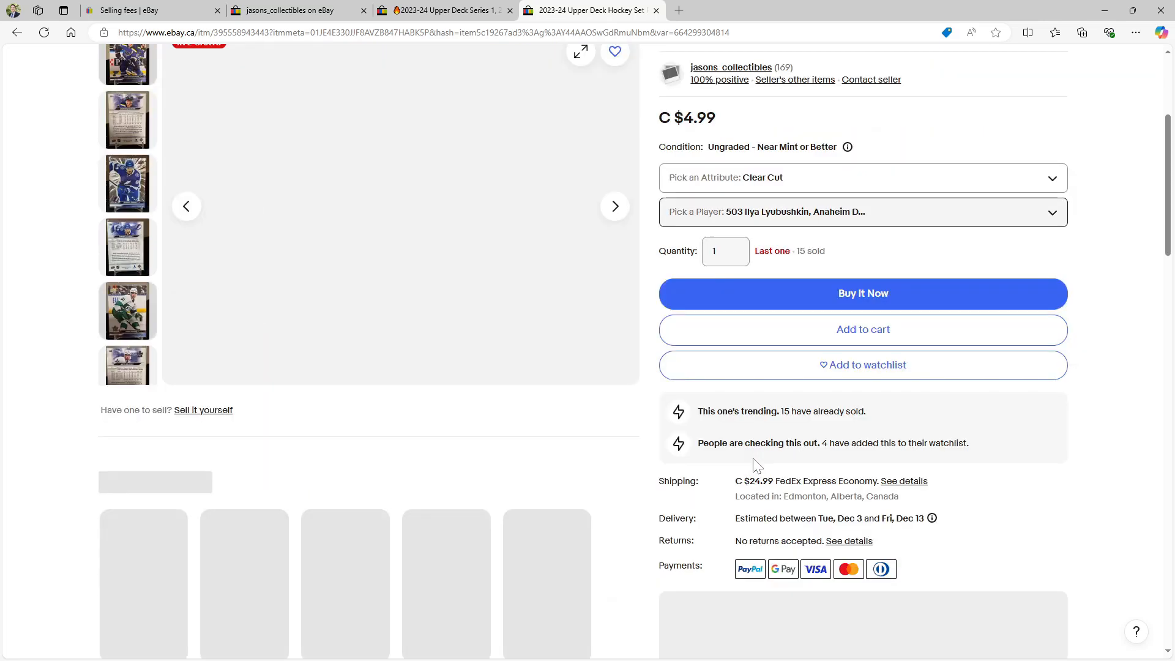
View the Clear Cut card of 660 Nick Suzuki, and return to the variations page in Chrome.
{"action": "left_click", "coordinate": [777, 214]}
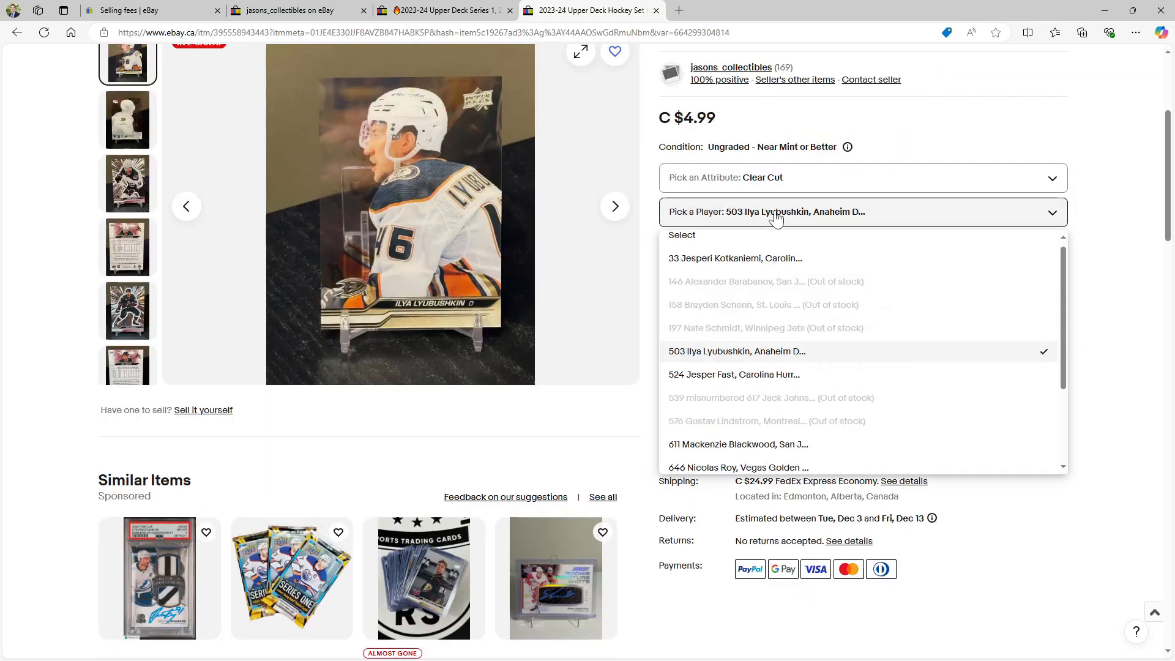
{"action": "scroll", "coordinate": [787, 432], "scroll_direction": "down", "scroll_amount": 5}
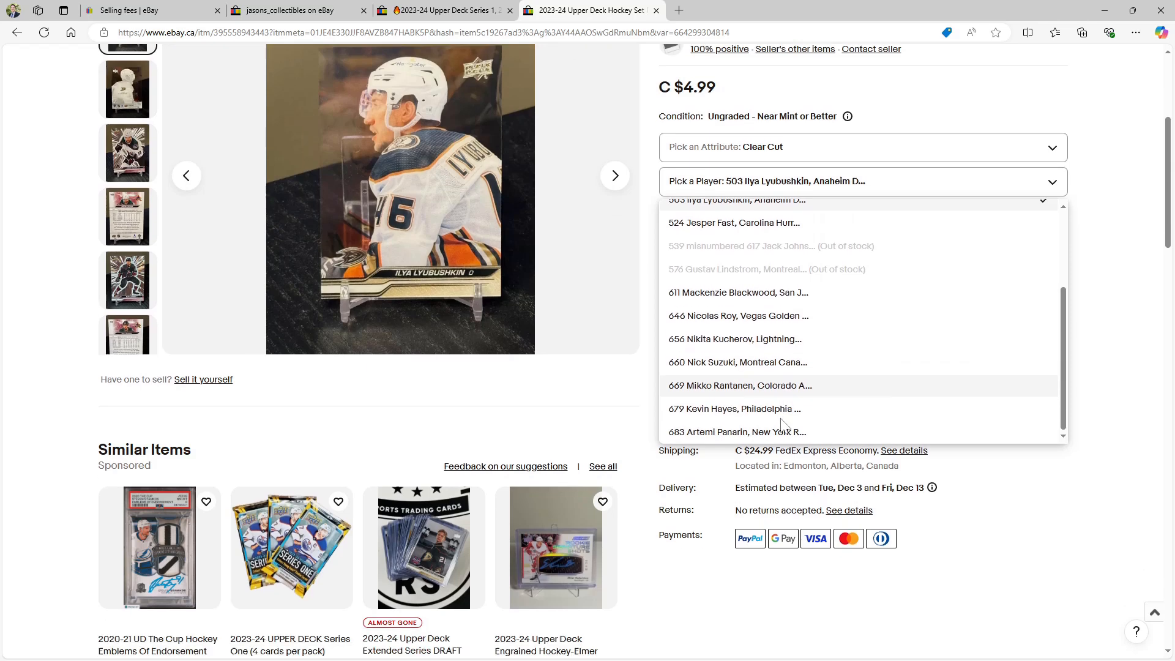
{"action": "left_click", "coordinate": [770, 332]}
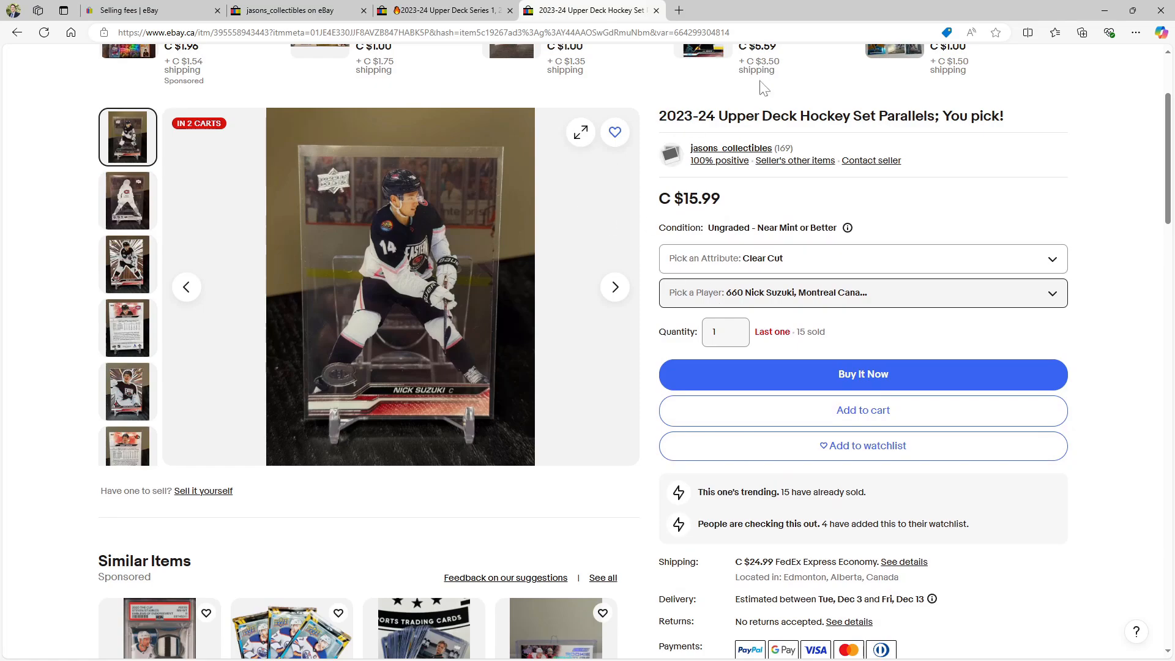
{"action": "left_click", "coordinate": [1102, 11]}
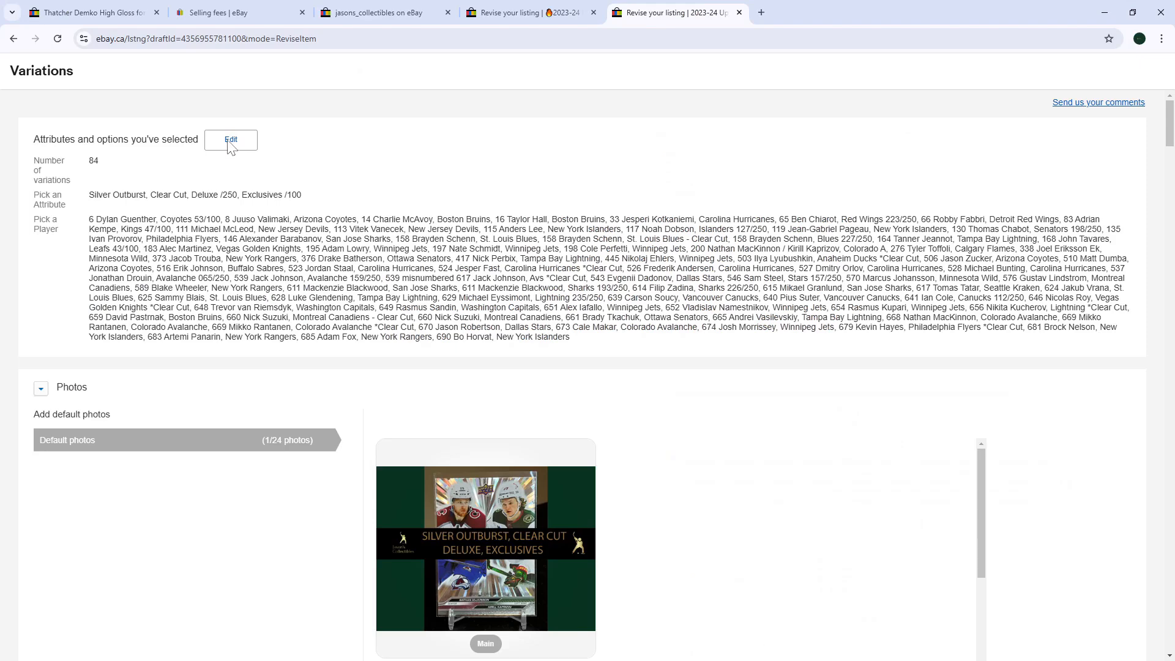
Open the attribute and option editor of the Set Parallels listing, start adding a custom attribute named Pick an Attribute, and cancel it.
{"action": "left_click", "coordinate": [230, 142]}
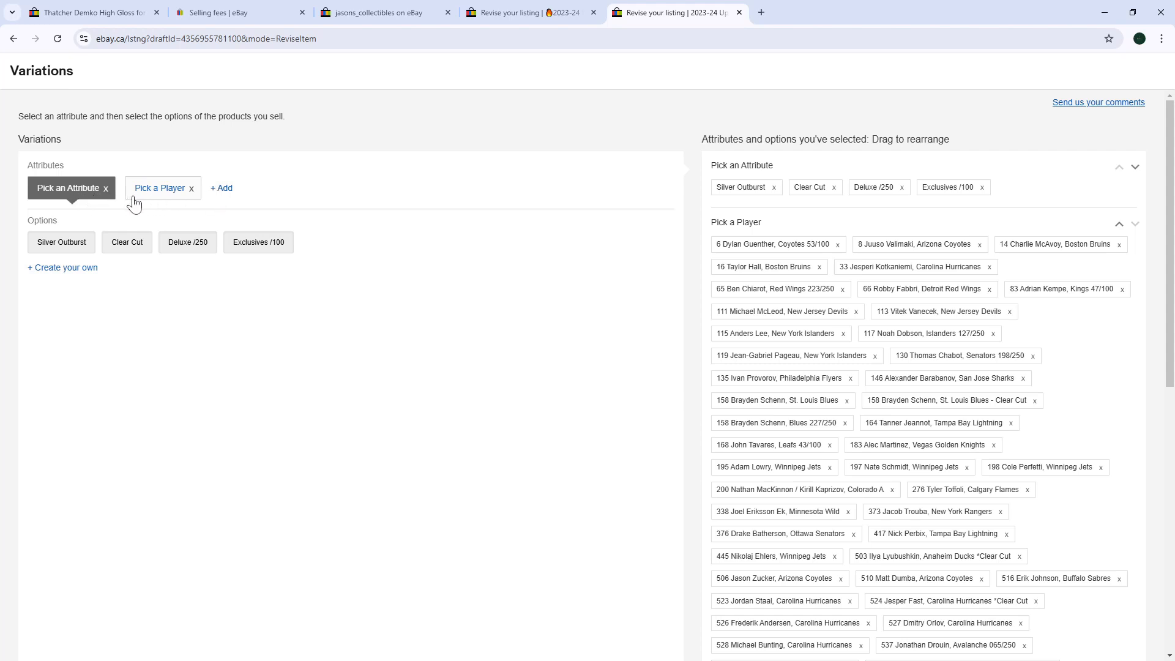
{"action": "left_click", "coordinate": [223, 195]}
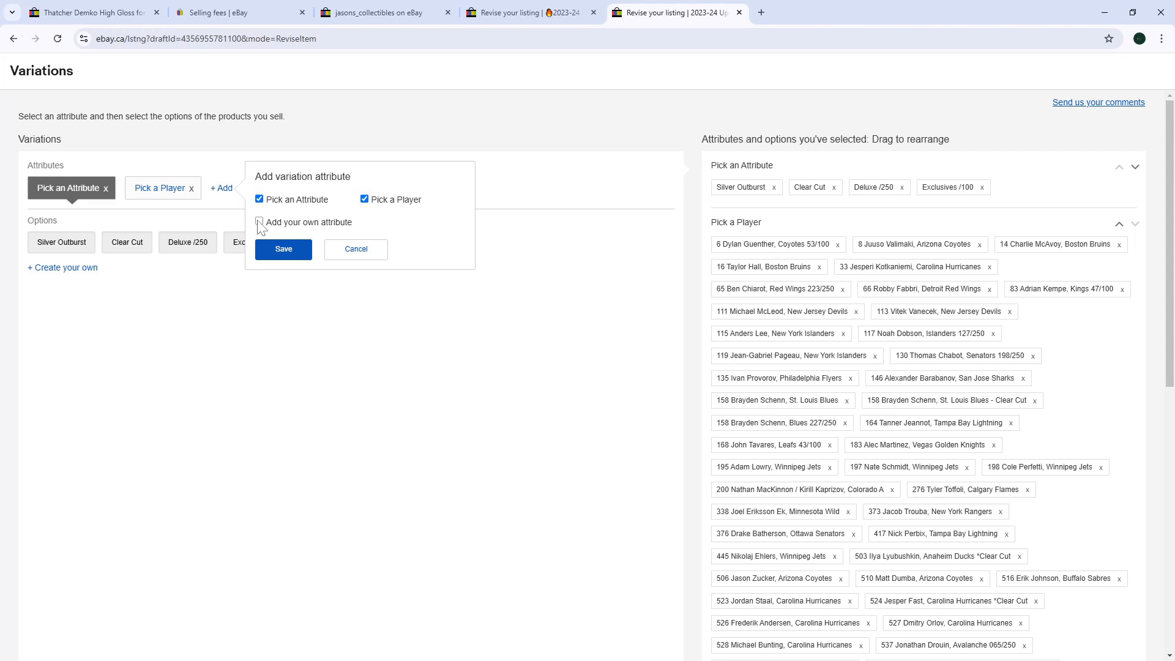
{"action": "left_click", "coordinate": [259, 222]}
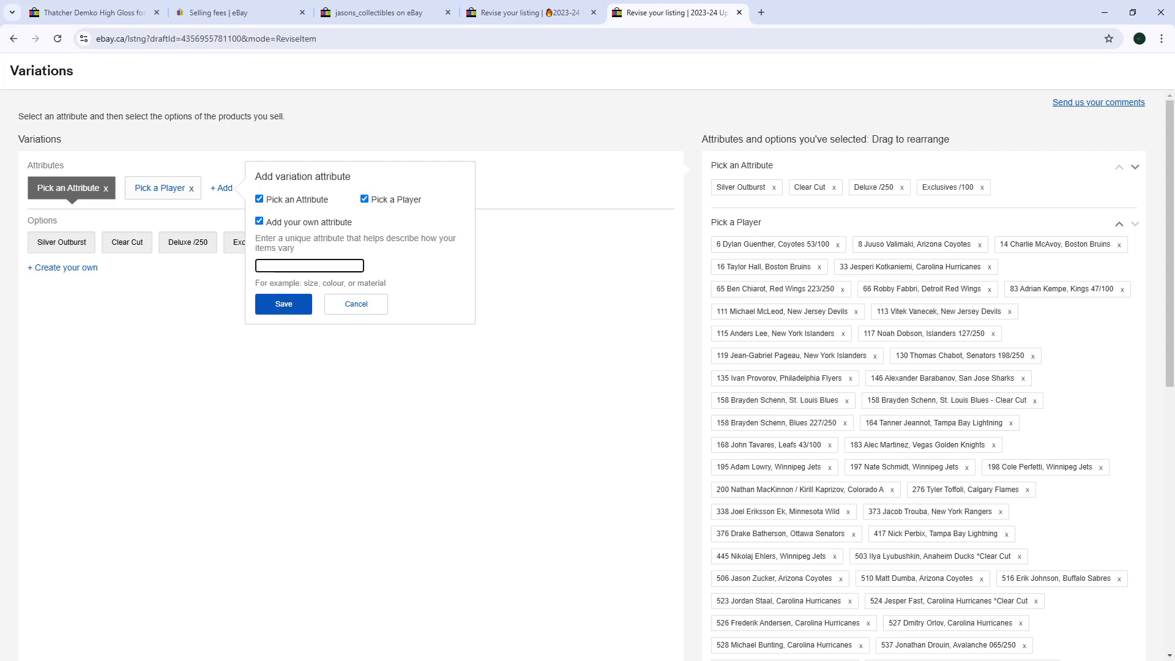
{"action": "type", "text": "Pick an Attribute"}
{"action": "left_click", "coordinate": [374, 307]}
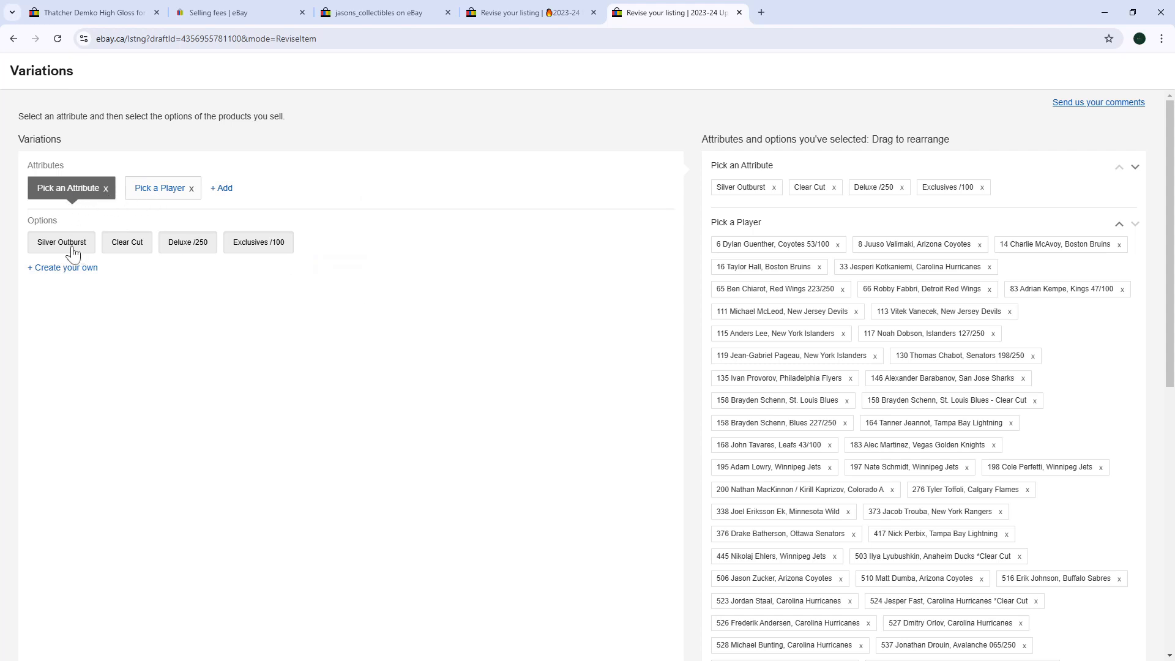
Examine the Pick a Player options and the selected options, and leave the editor without updating the variations.
{"action": "left_click", "coordinate": [168, 201]}
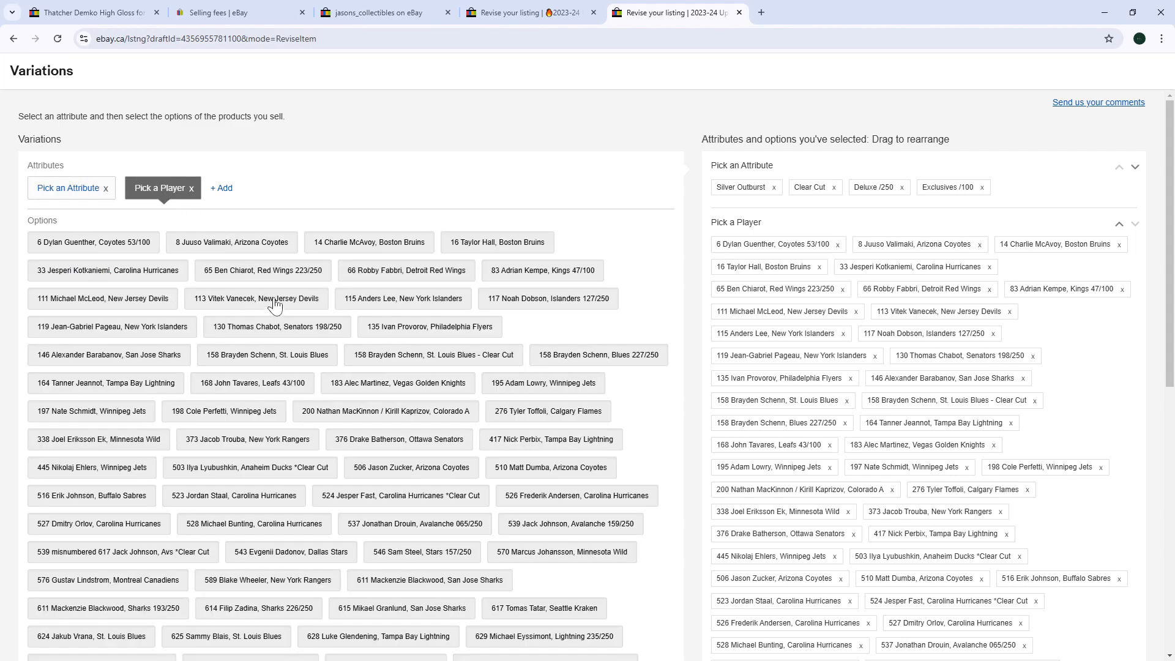
{"action": "scroll", "coordinate": [274, 304], "scroll_direction": "down", "scroll_amount": 1}
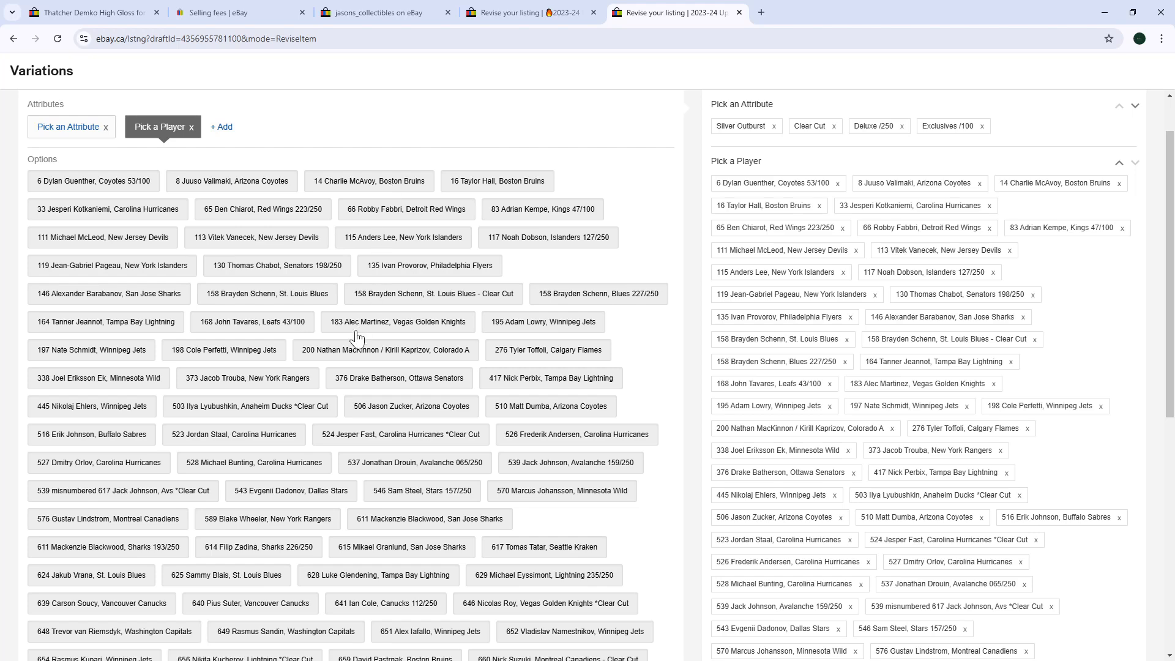
{"action": "scroll", "coordinate": [356, 338], "scroll_direction": "down", "scroll_amount": 4}
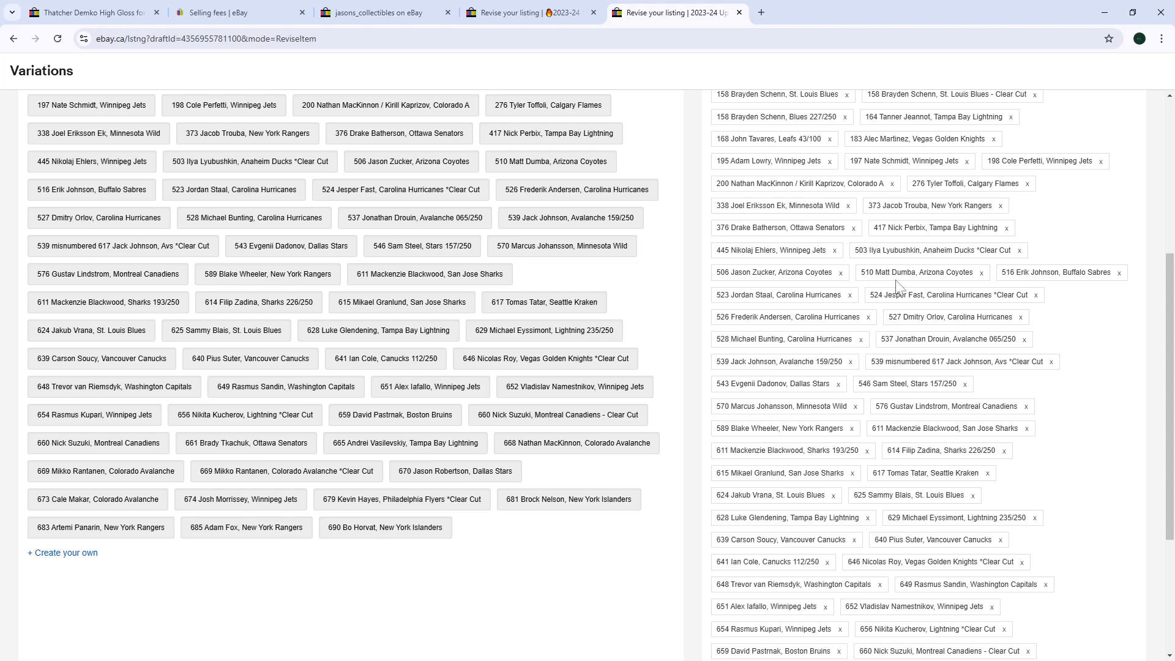
{"action": "scroll", "coordinate": [904, 597], "scroll_direction": "down", "scroll_amount": 3}
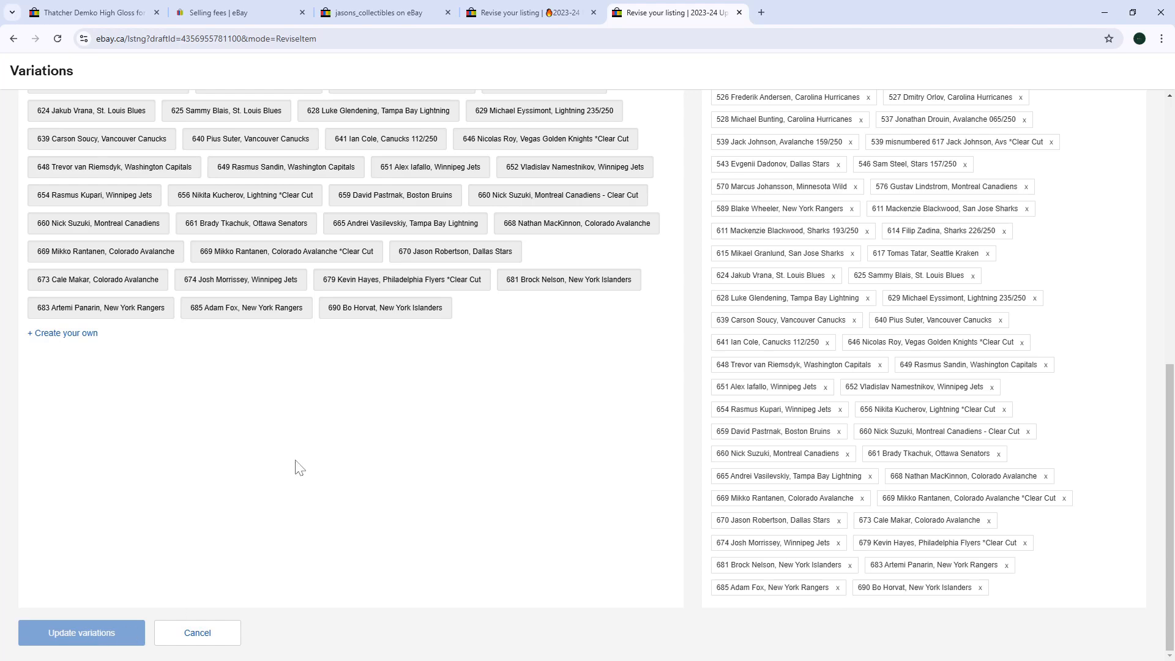
{"action": "left_click", "coordinate": [197, 633]}
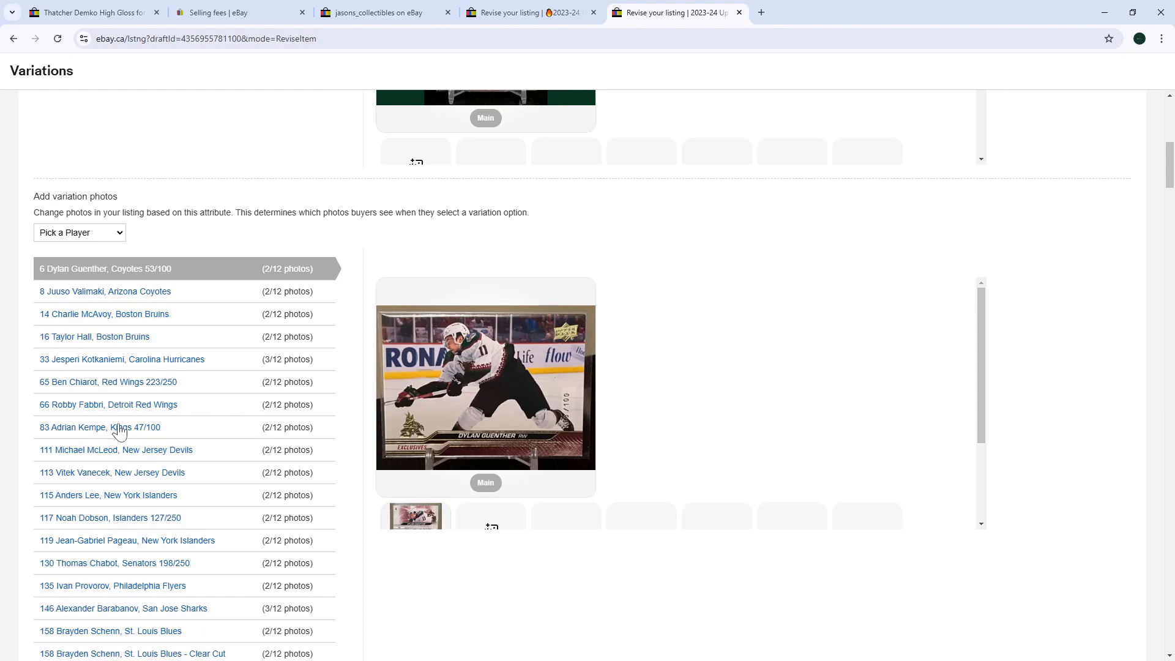
View the variation photos of the 660 Nick Suzuki, Montreal Canadiens - Clear Cut option, including its second photo.
{"action": "scroll", "coordinate": [118, 438], "scroll_direction": "down", "scroll_amount": 10}
{"action": "scroll", "coordinate": [113, 441], "scroll_direction": "down", "scroll_amount": 3}
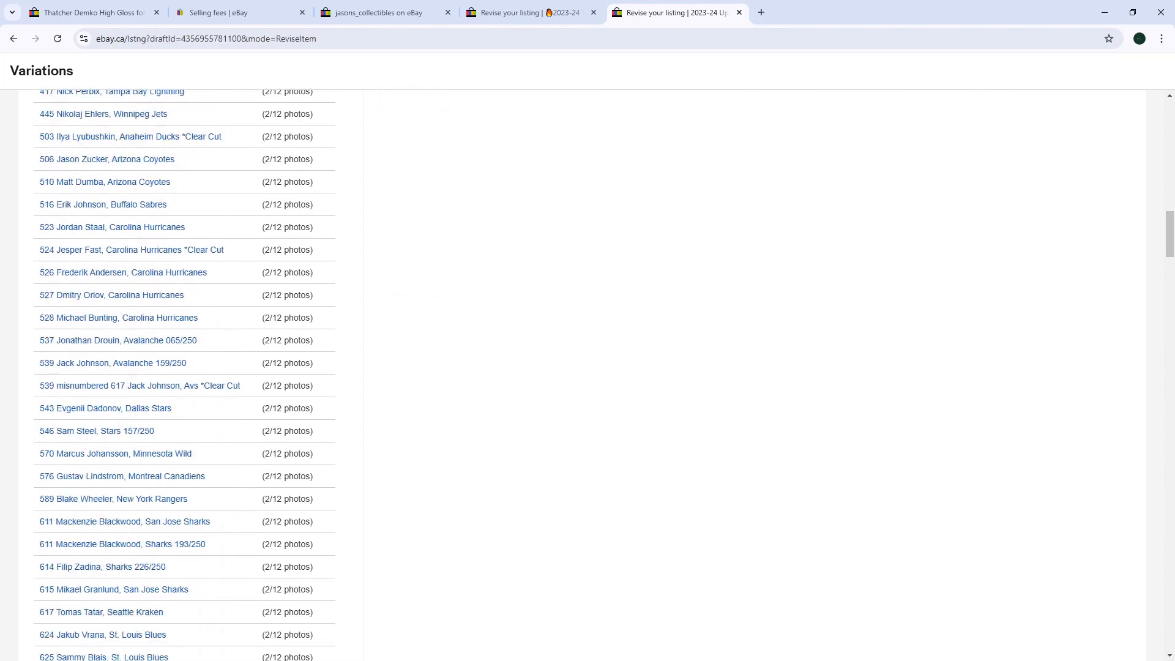
{"action": "scroll", "coordinate": [113, 441], "scroll_direction": "down", "scroll_amount": 3}
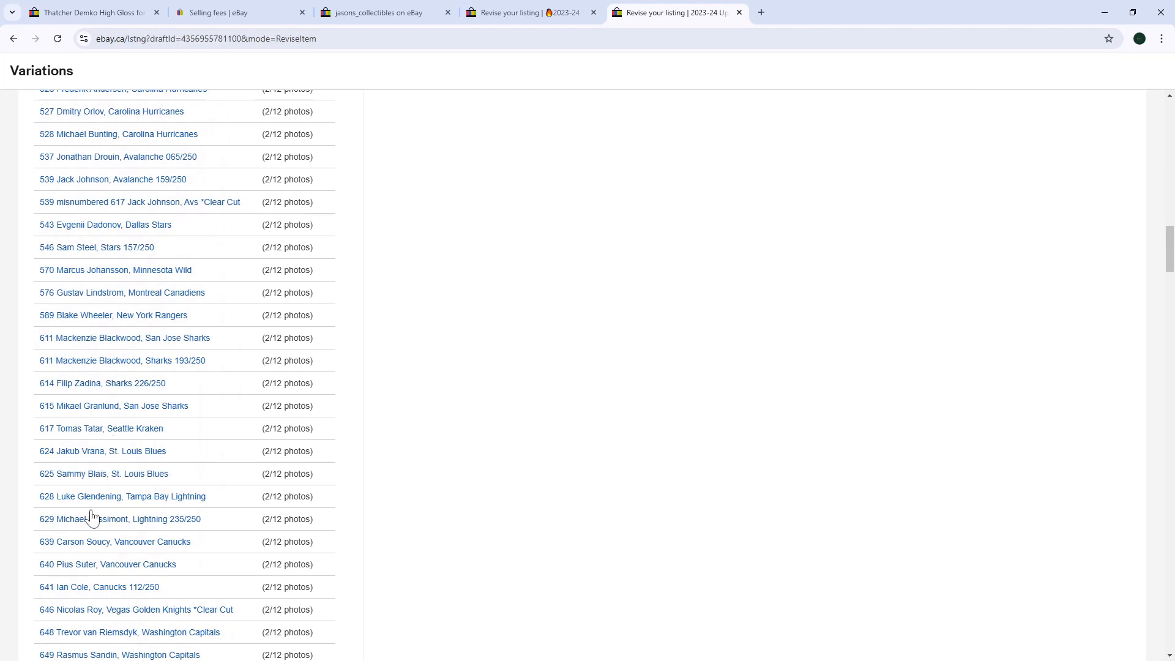
{"action": "scroll", "coordinate": [86, 527], "scroll_direction": "down", "scroll_amount": 1}
{"action": "scroll", "coordinate": [159, 549], "scroll_direction": "down", "scroll_amount": 3}
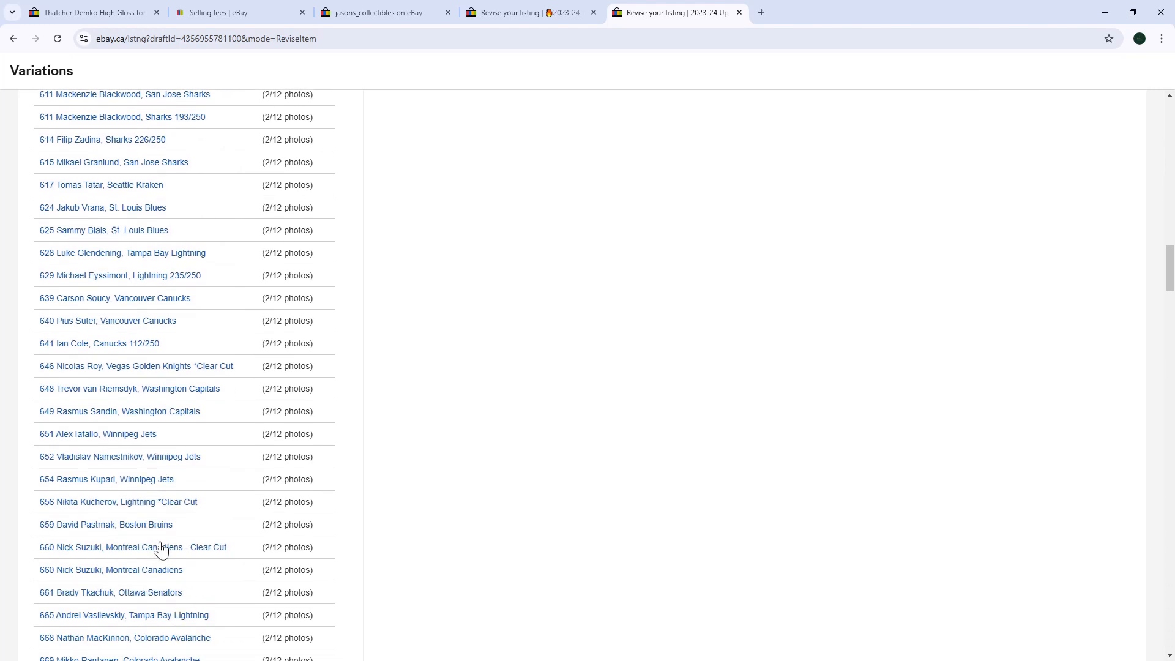
{"action": "left_click", "coordinate": [84, 551]}
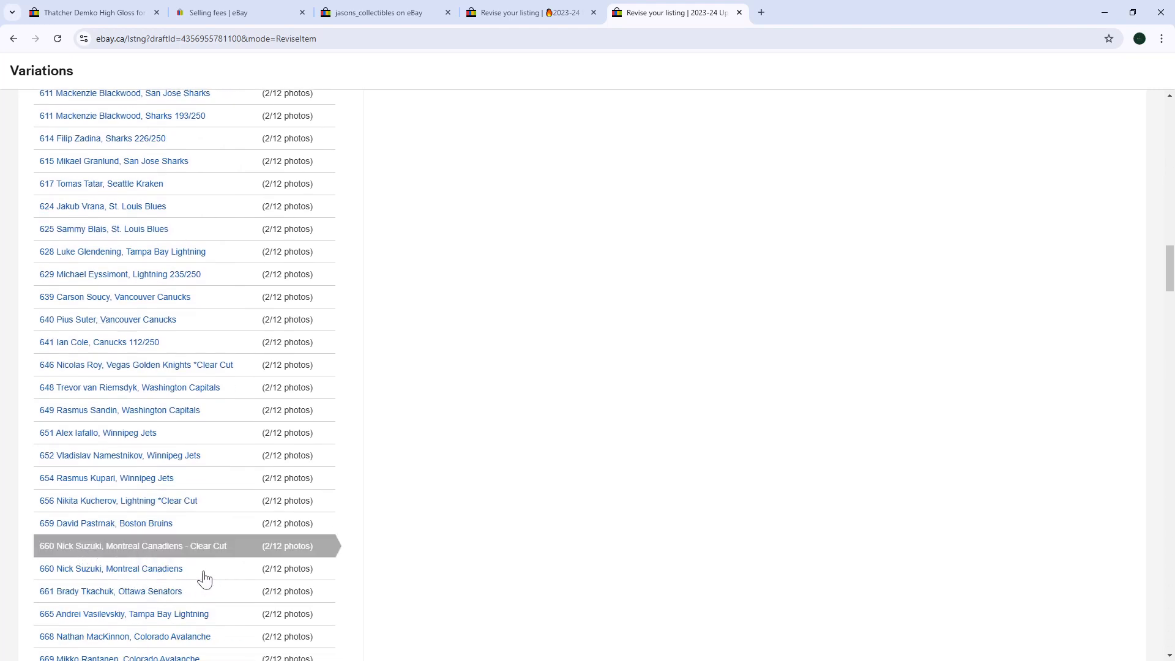
{"action": "scroll", "coordinate": [557, 459], "scroll_direction": "up", "scroll_amount": 20}
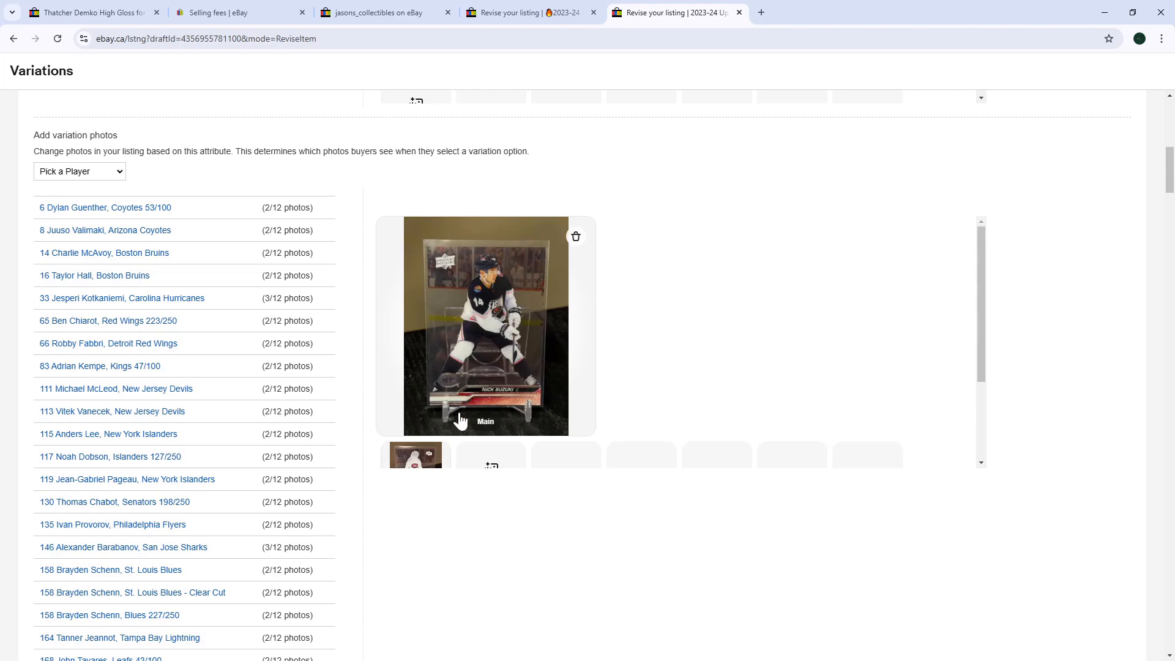
{"action": "scroll", "coordinate": [454, 439], "scroll_direction": "down", "scroll_amount": 1}
{"action": "scroll", "coordinate": [454, 439], "scroll_direction": "down", "scroll_amount": 1}
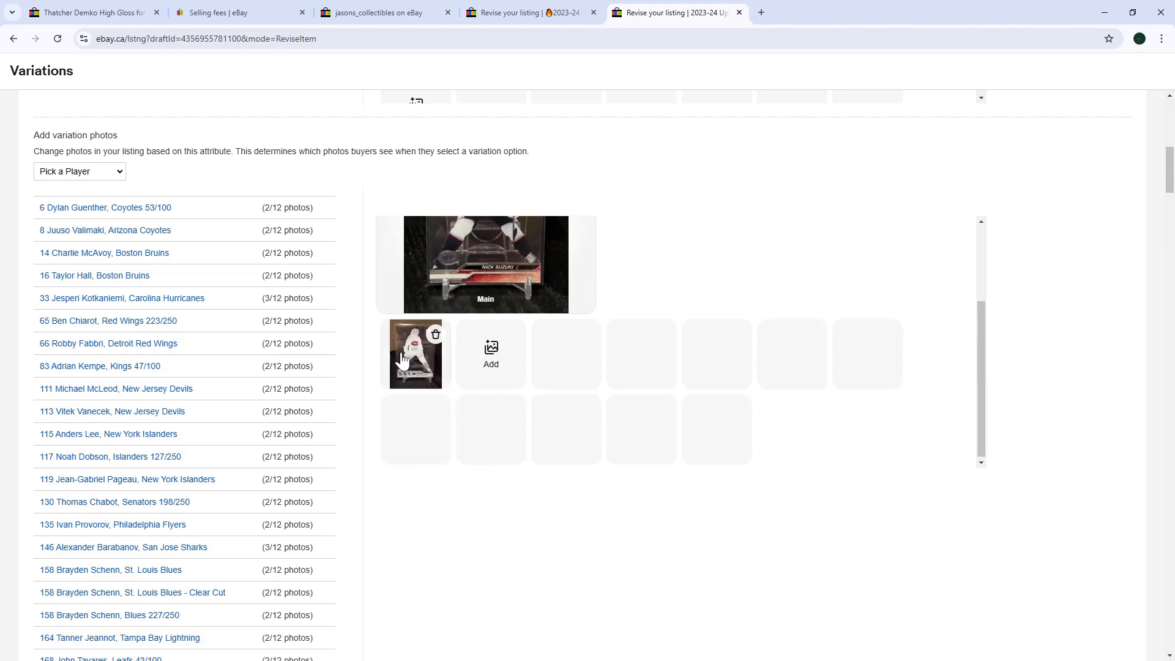
View the variation photos assigned to the regular 660 Nick Suzuki, Montreal Canadiens option.
{"action": "scroll", "coordinate": [200, 478], "scroll_direction": "down", "scroll_amount": 18}
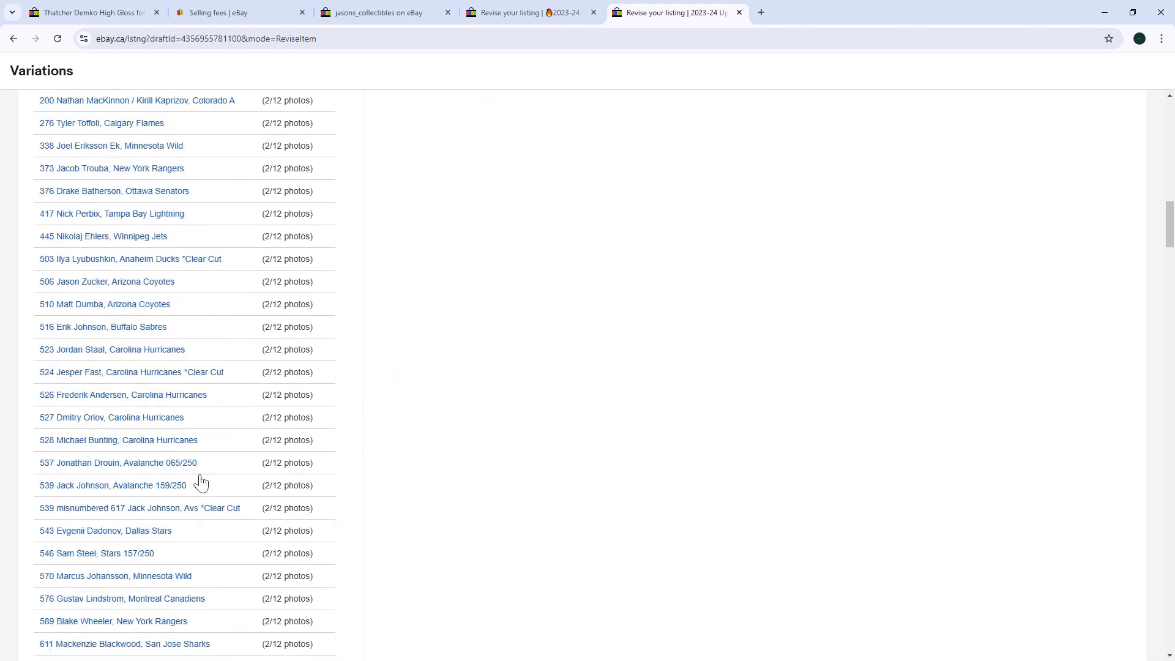
{"action": "scroll", "coordinate": [199, 482], "scroll_direction": "down", "scroll_amount": 5}
{"action": "left_click", "coordinate": [278, 513]}
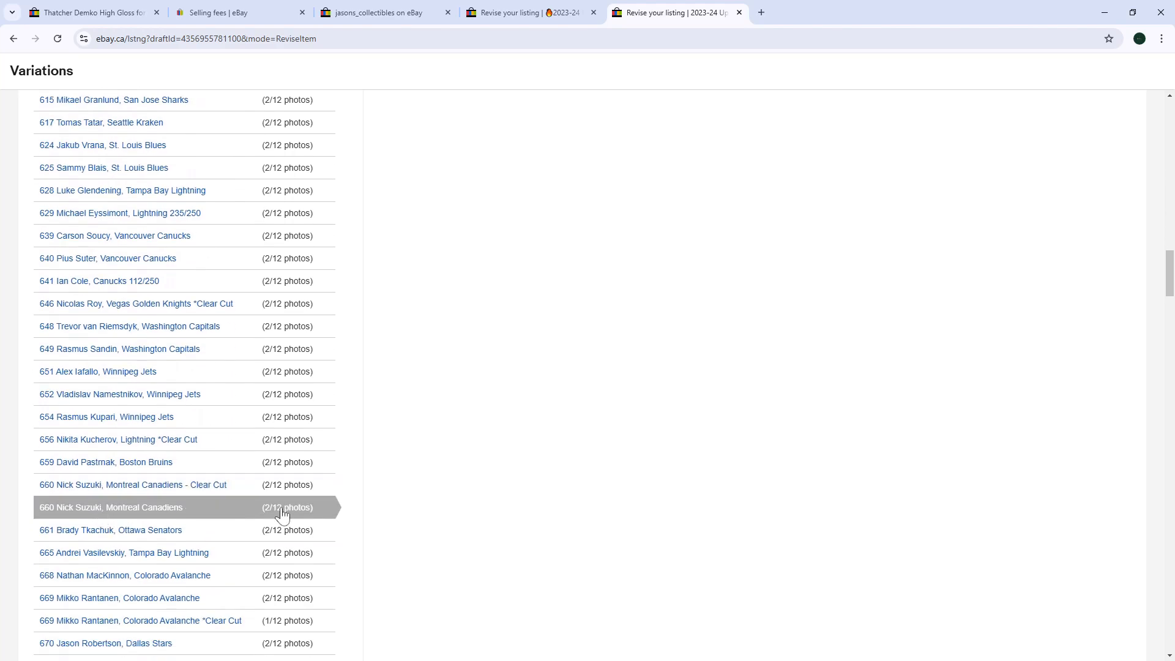
{"action": "scroll", "coordinate": [454, 388], "scroll_direction": "up", "scroll_amount": 20}
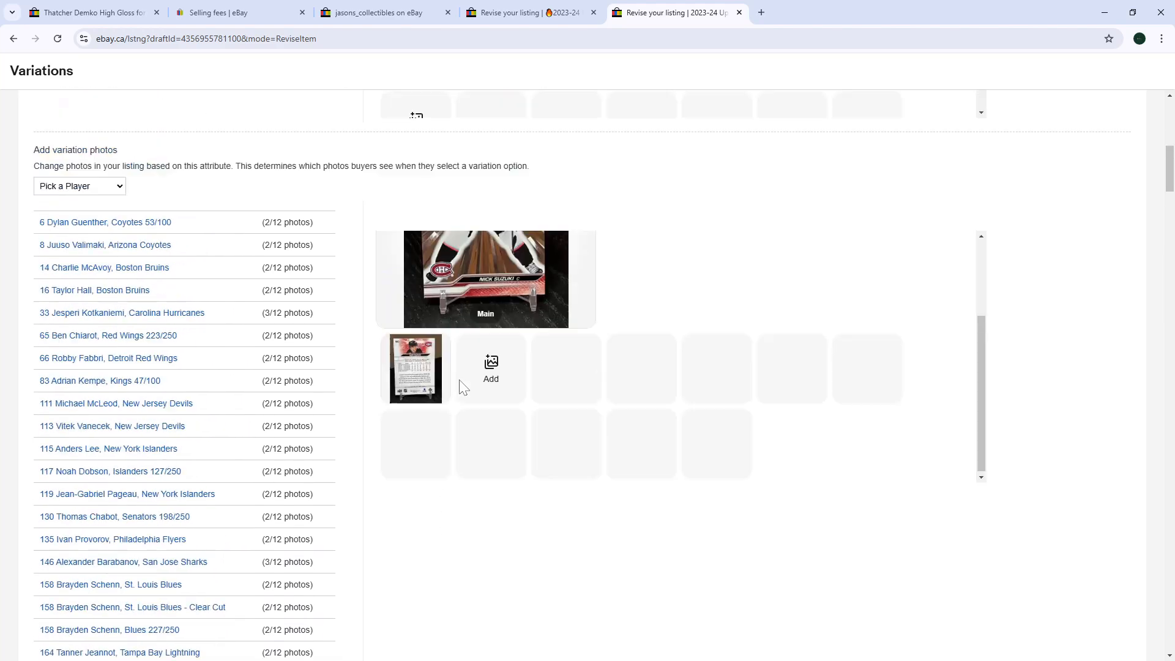
{"action": "scroll", "coordinate": [505, 384], "scroll_direction": "up", "scroll_amount": 2}
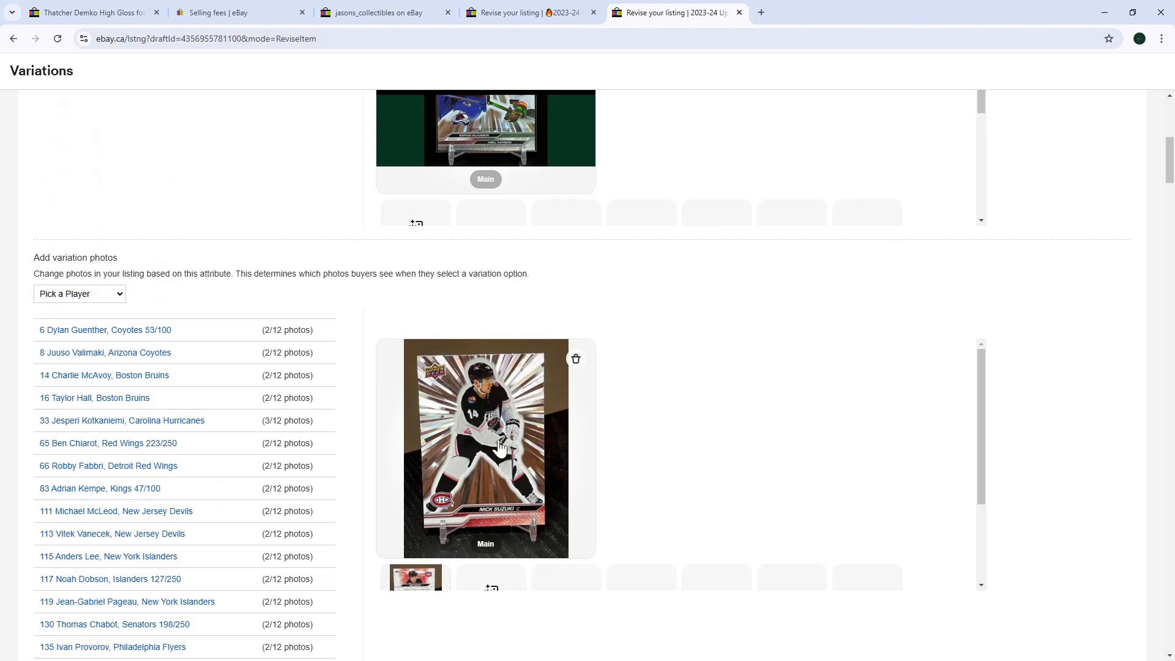
{"action": "mouse_move", "coordinate": [415, 583]}
Examine the player options and their photo counts through to the Variation combinations table.
{"action": "scroll", "coordinate": [991, 453], "scroll_direction": "down", "scroll_amount": 3}
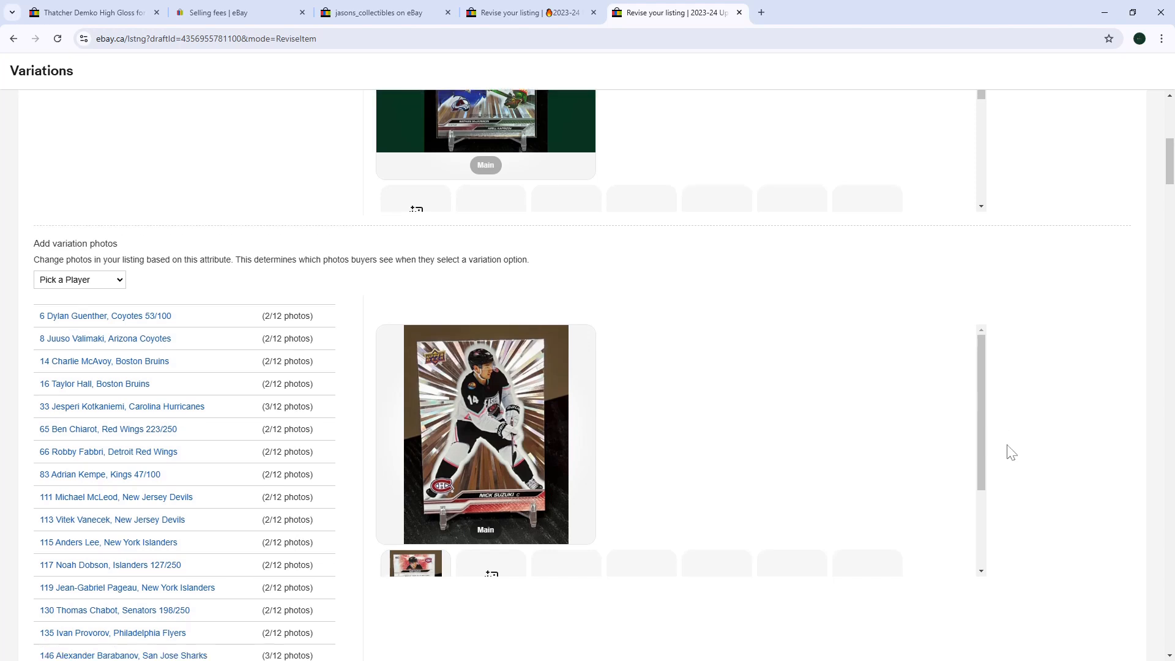
{"action": "scroll", "coordinate": [992, 453], "scroll_direction": "down", "scroll_amount": 3}
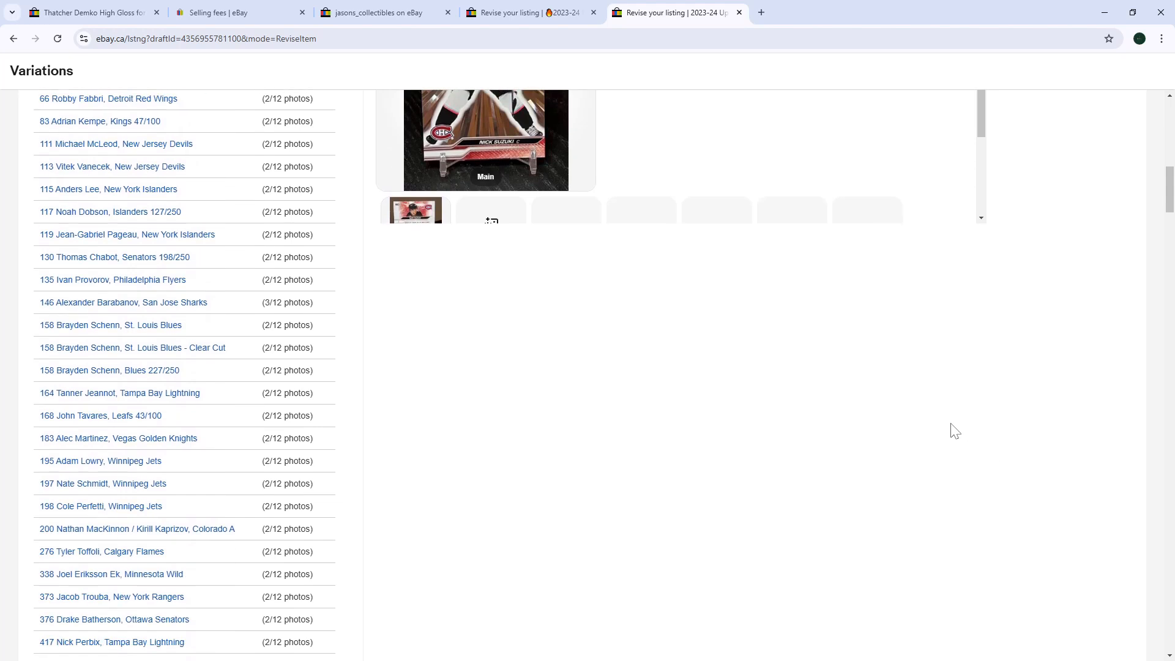
{"action": "scroll", "coordinate": [875, 459], "scroll_direction": "down", "scroll_amount": 2}
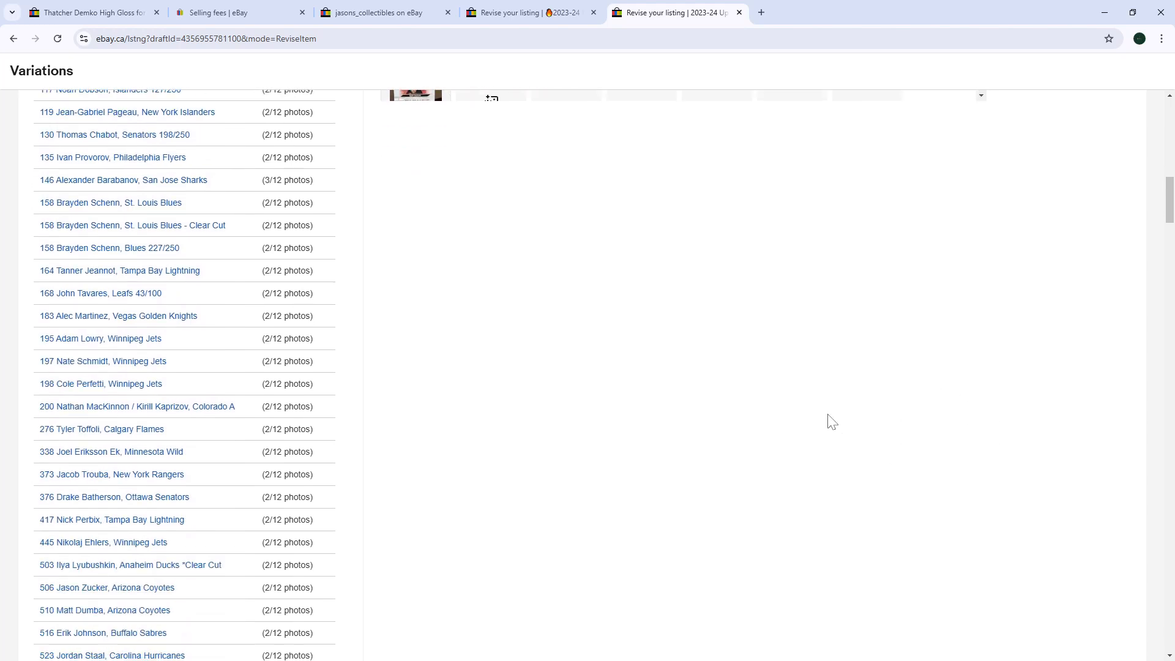
{"action": "scroll", "coordinate": [622, 395], "scroll_direction": "down", "scroll_amount": 3}
{"action": "scroll", "coordinate": [627, 376], "scroll_direction": "down", "scroll_amount": 3}
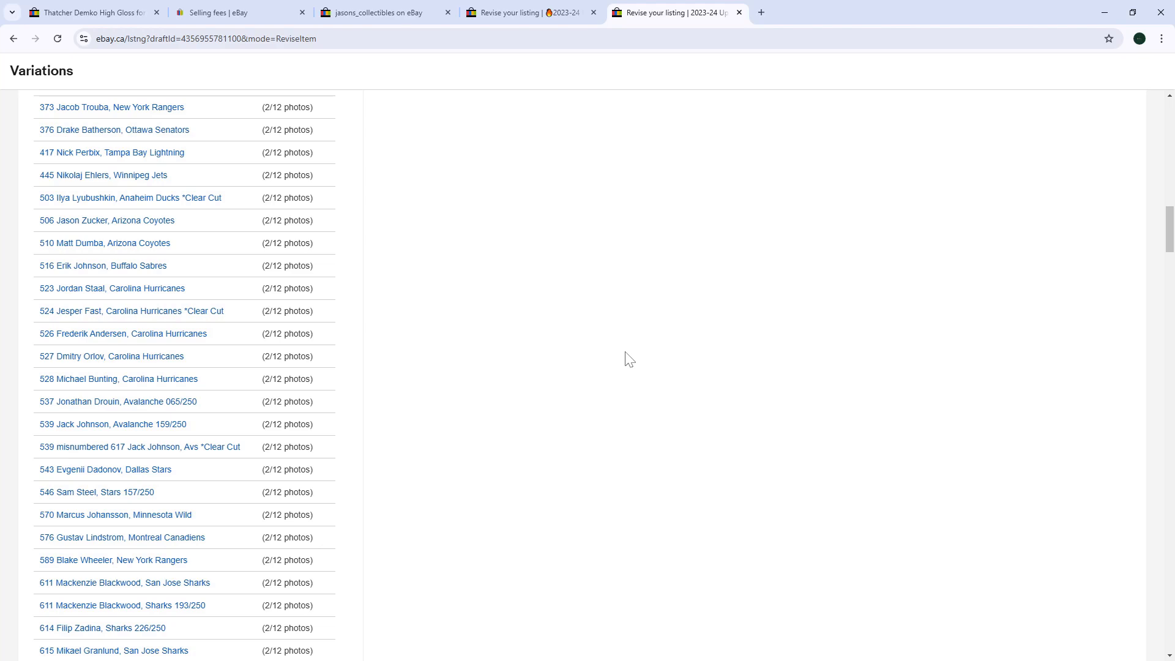
{"action": "scroll", "coordinate": [633, 351], "scroll_direction": "down", "scroll_amount": 13}
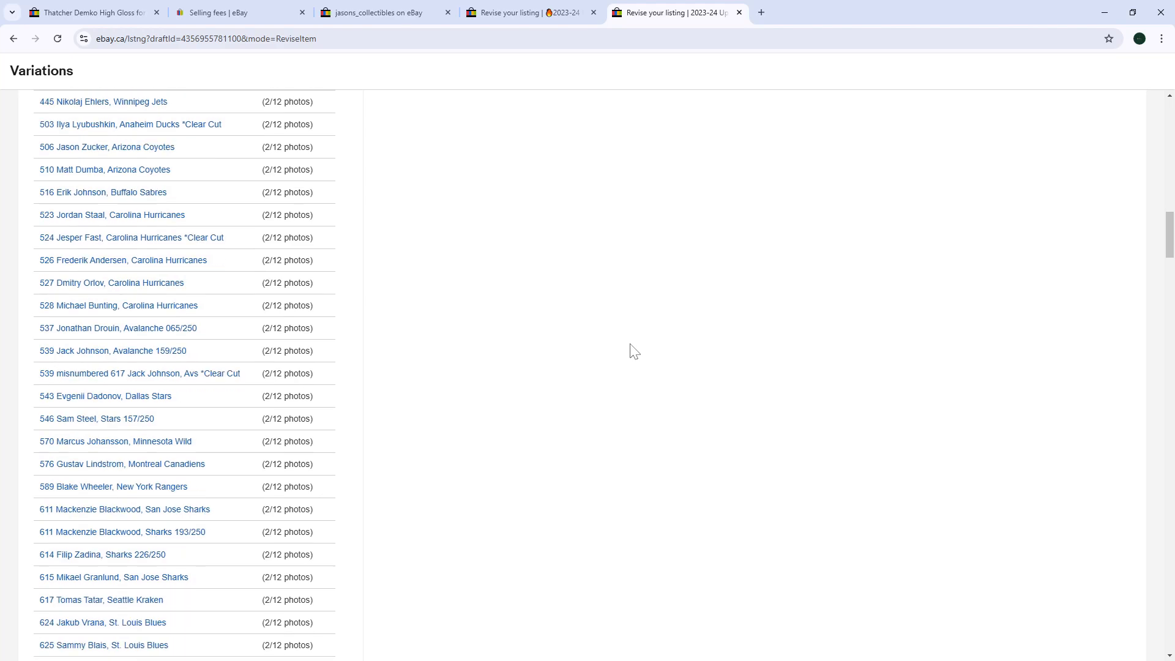
{"action": "scroll", "coordinate": [631, 351], "scroll_direction": "down", "scroll_amount": 6}
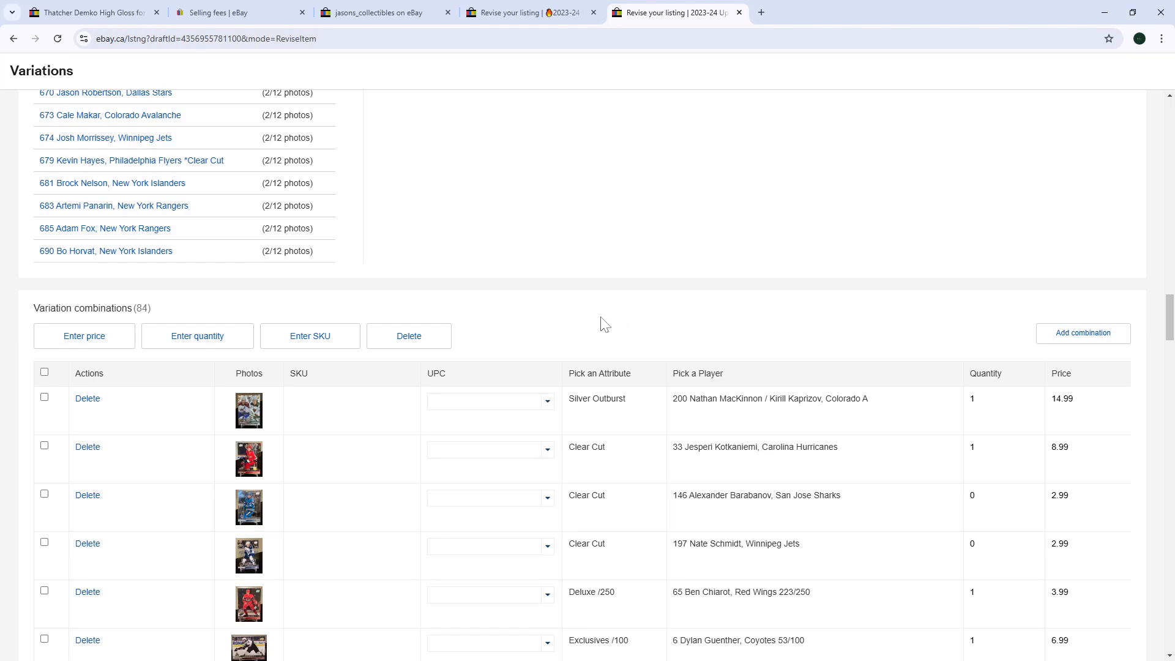
{"action": "scroll", "coordinate": [601, 324], "scroll_direction": "down", "scroll_amount": 1}
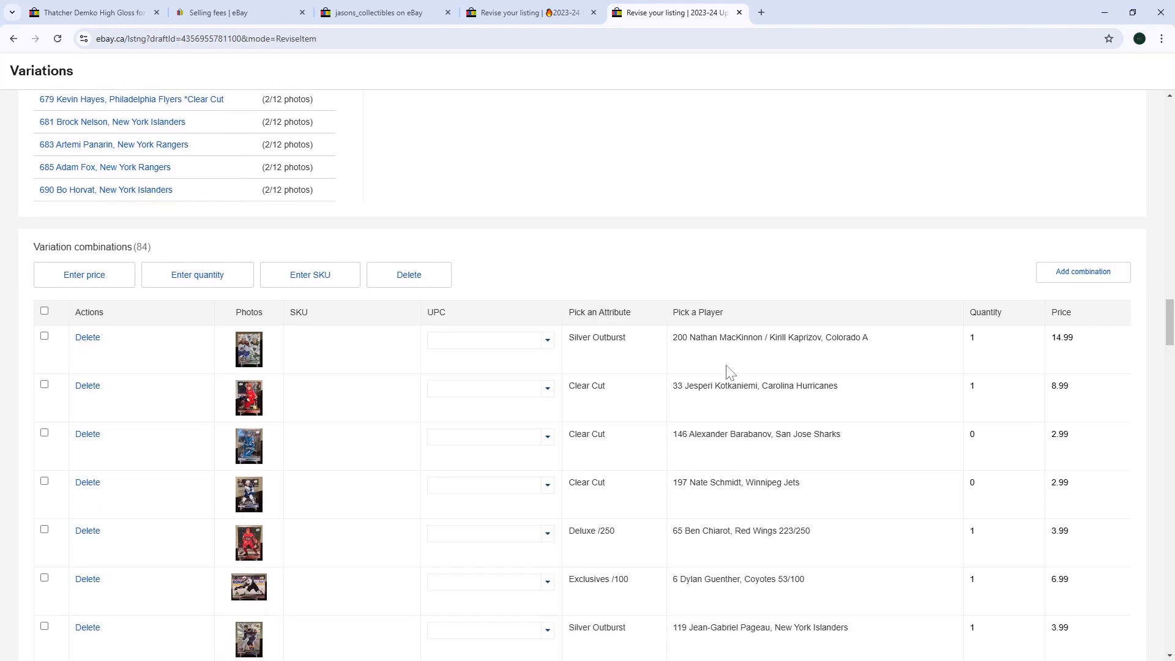
Start adding a Silver Outburst combination for 16 Taylor Hall, Boston Bruins, and cancel it without entering a price.
{"action": "left_click", "coordinate": [1092, 276]}
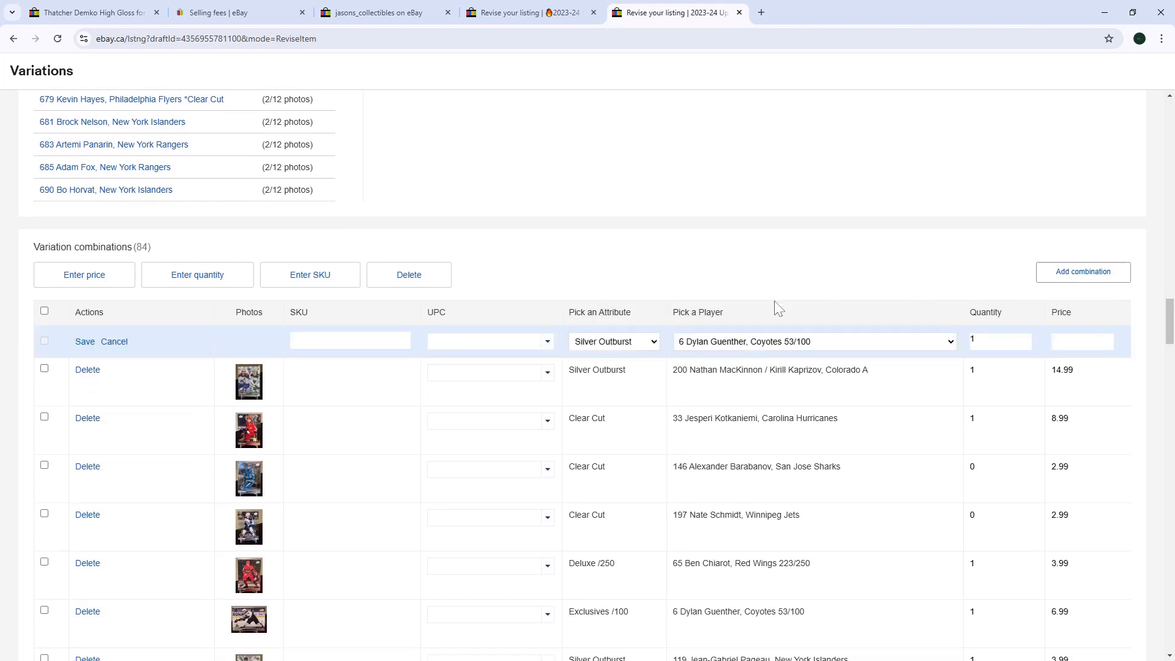
{"action": "left_click", "coordinate": [616, 341]}
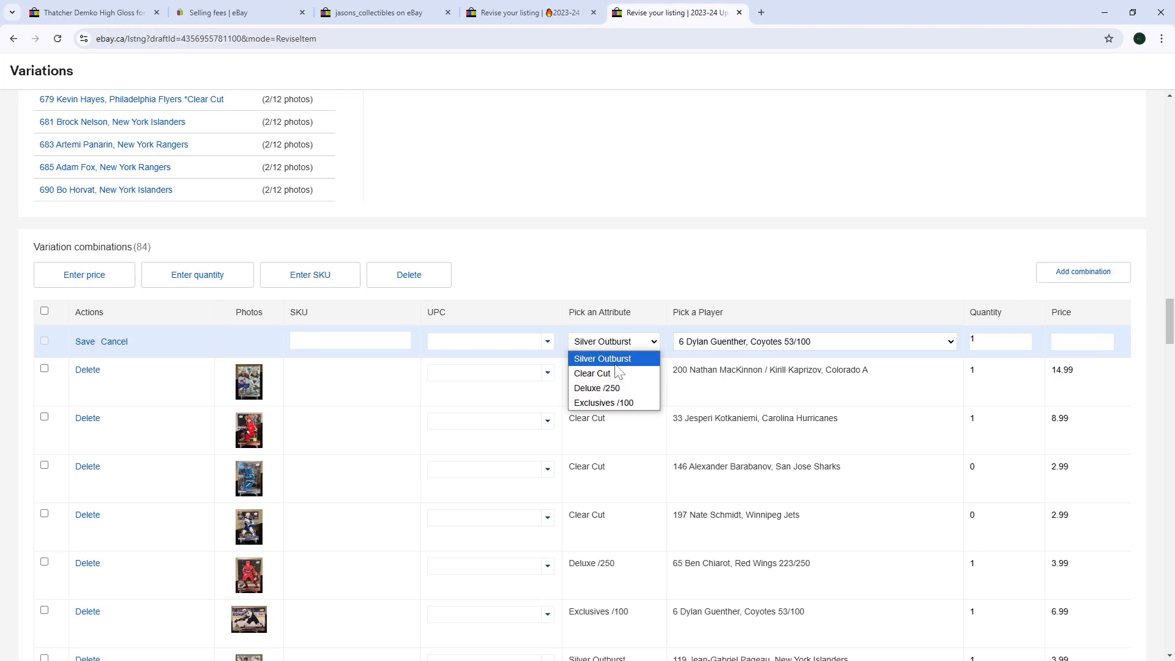
{"action": "left_click", "coordinate": [614, 364]}
{"action": "left_click", "coordinate": [775, 346]}
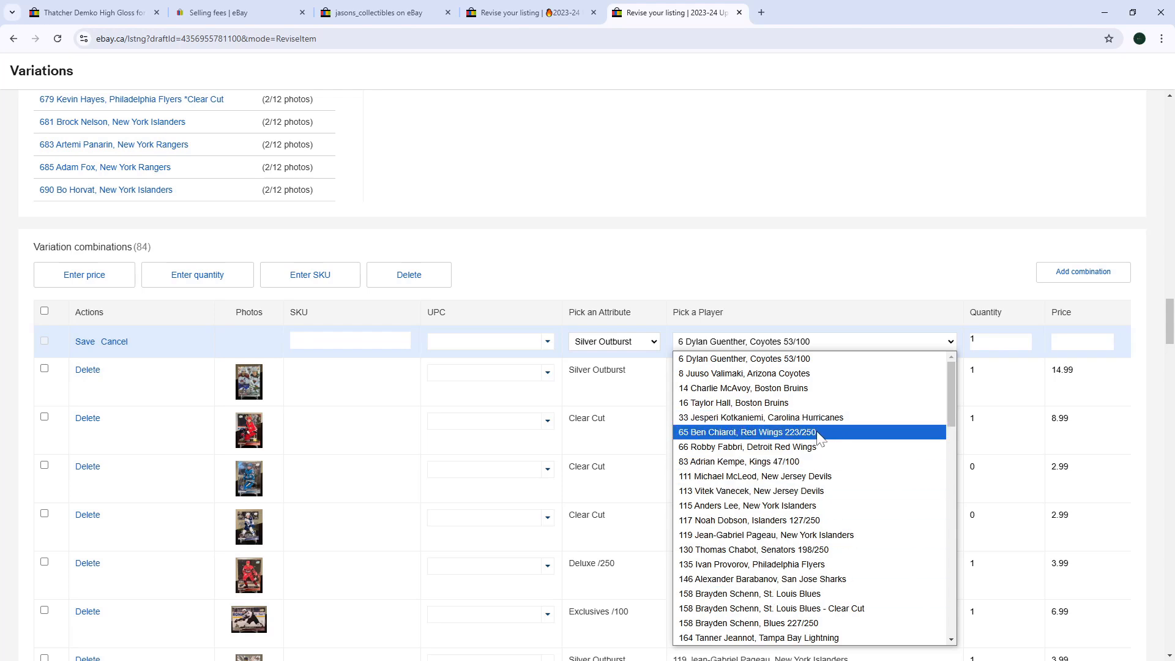
{"action": "left_click", "coordinate": [803, 406]}
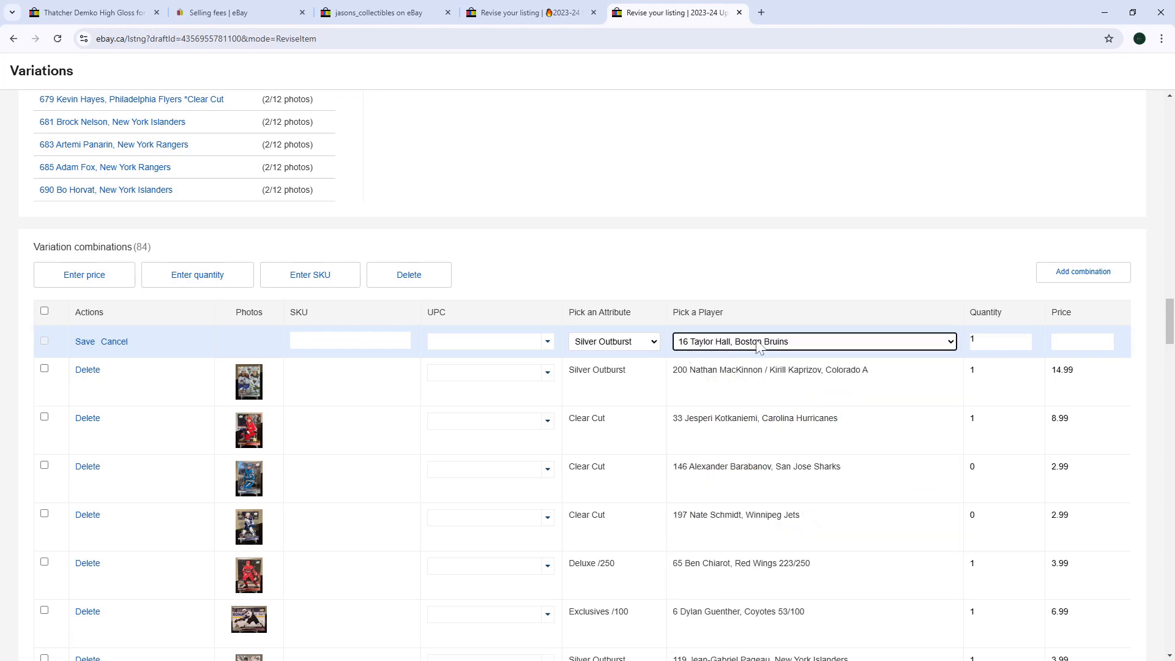
{"action": "left_click_drag", "start_coordinate": [997, 337], "coordinate": [985, 336]}
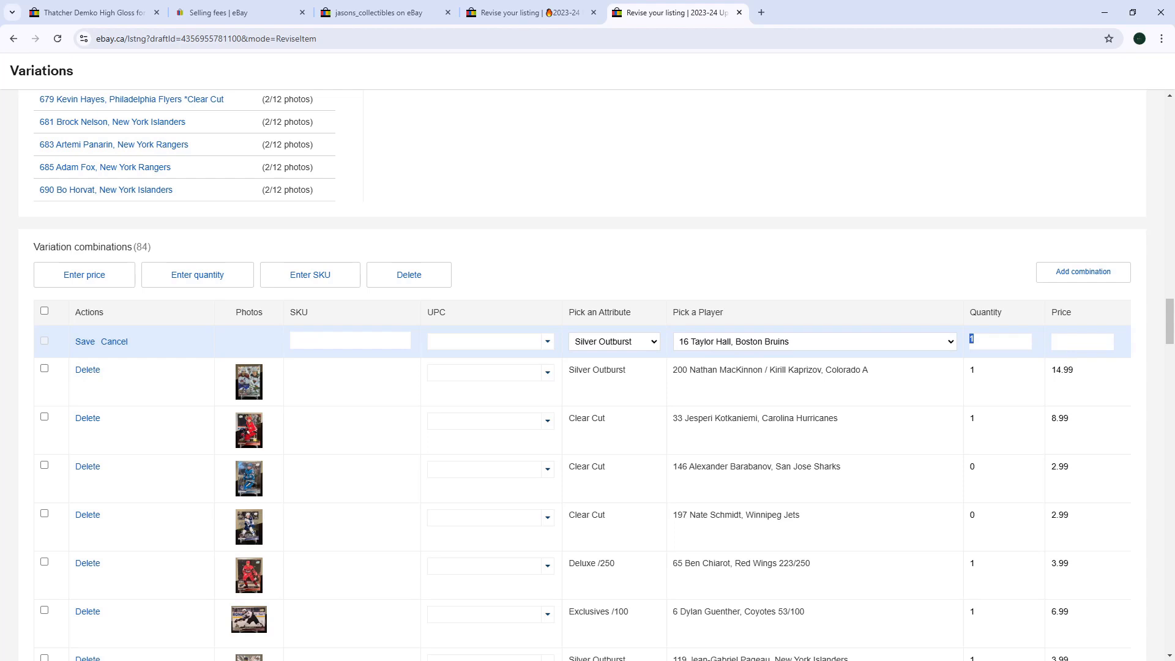
{"action": "left_click", "coordinate": [1082, 341]}
{"action": "left_click", "coordinate": [116, 343]}
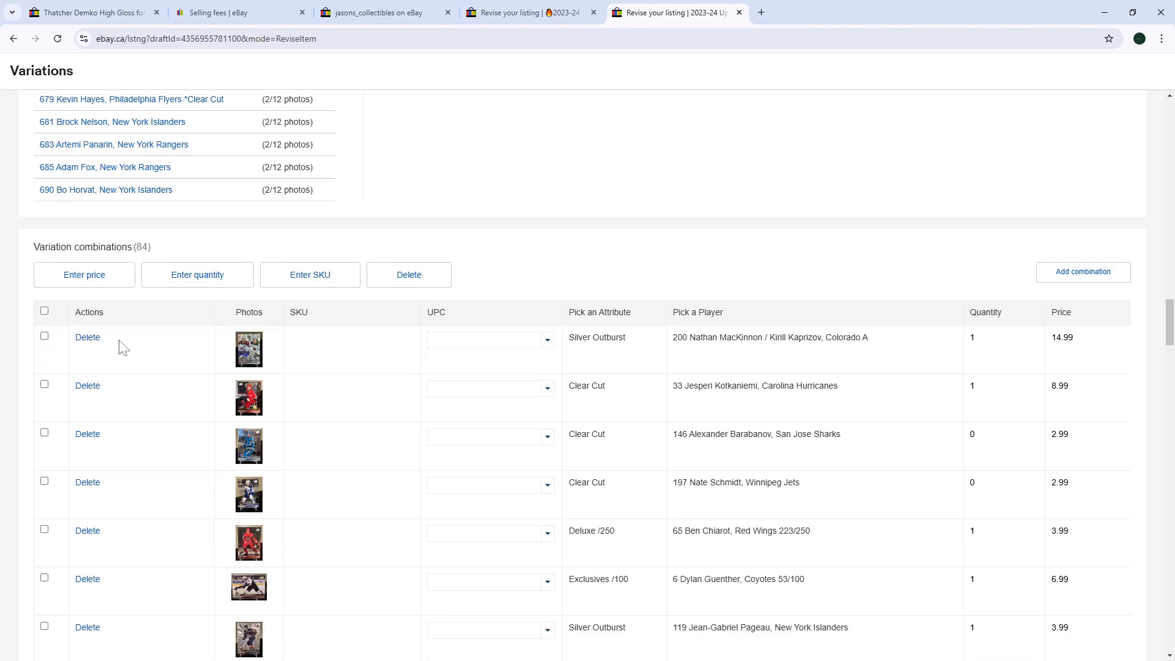
Examine the attributes, quantities and prices of the remaining variation combinations, and switch to the seller's eBay shop page.
{"action": "scroll", "coordinate": [284, 394], "scroll_direction": "down", "scroll_amount": 12}
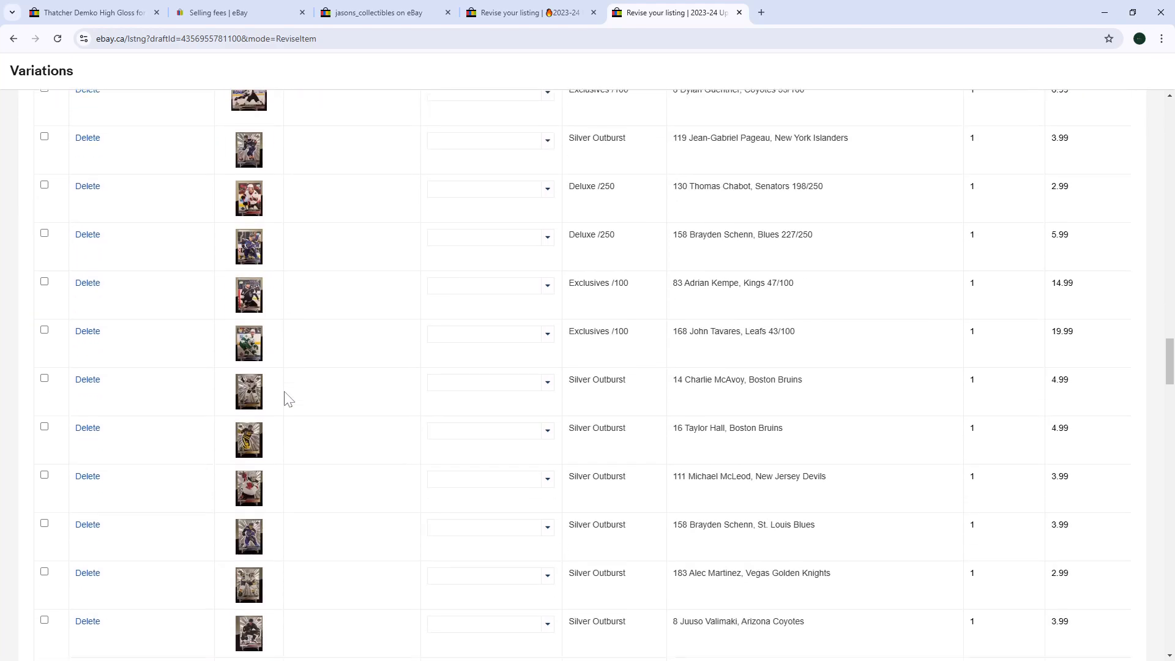
{"action": "scroll", "coordinate": [284, 393], "scroll_direction": "down", "scroll_amount": 20}
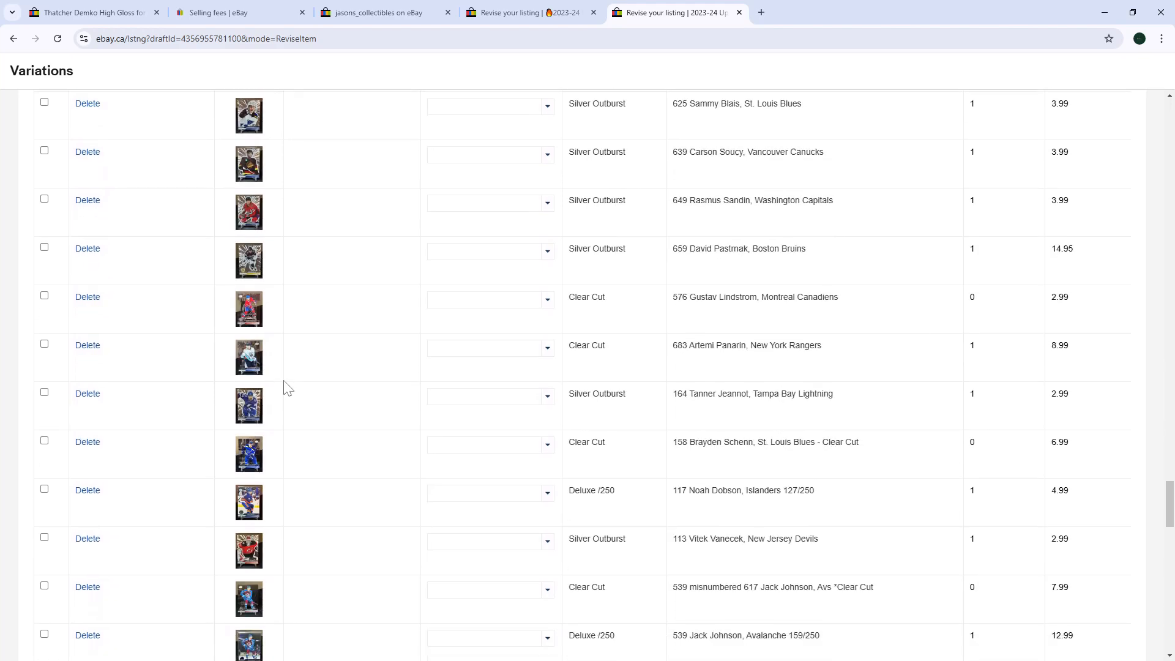
{"action": "scroll", "coordinate": [285, 382], "scroll_direction": "down", "scroll_amount": 15}
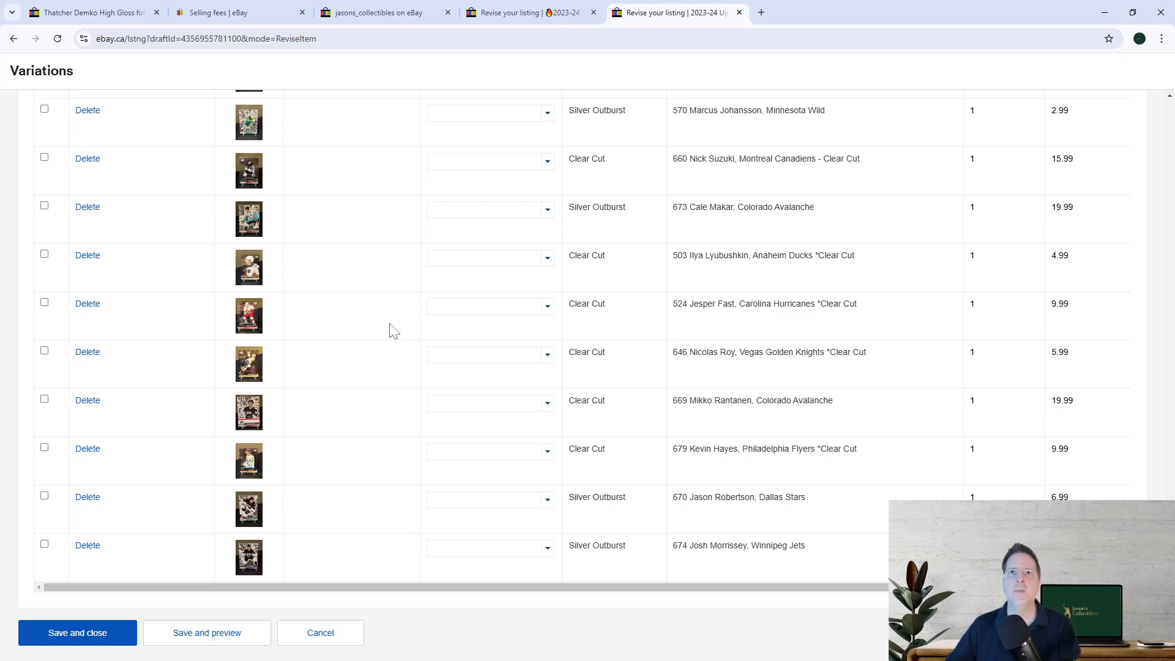
{"action": "left_click", "coordinate": [387, 11]}
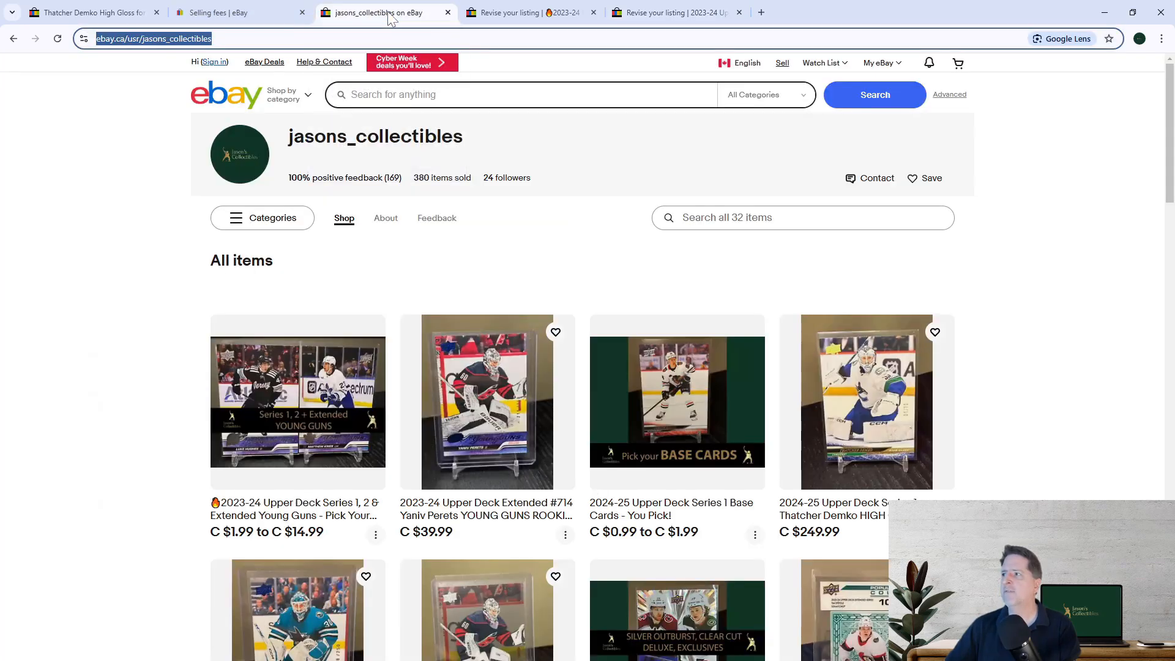